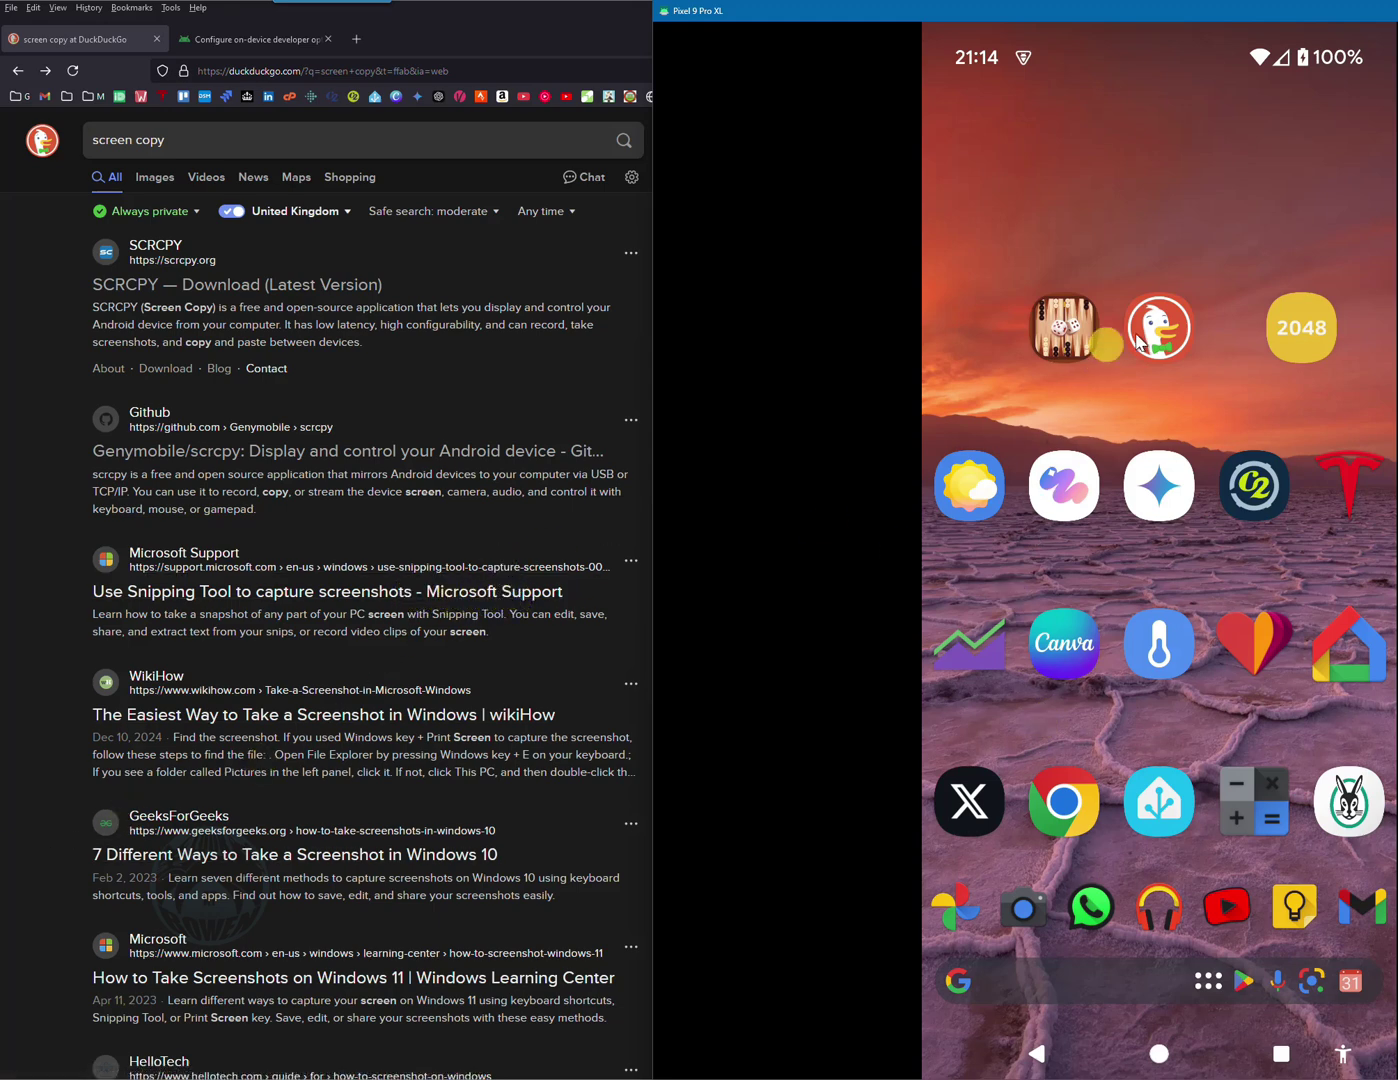
- Launch 2048 and swipe the board three times to reach 64, briefly toggling the notification shade
{"action": "left_click", "coordinate": [1312, 338]}
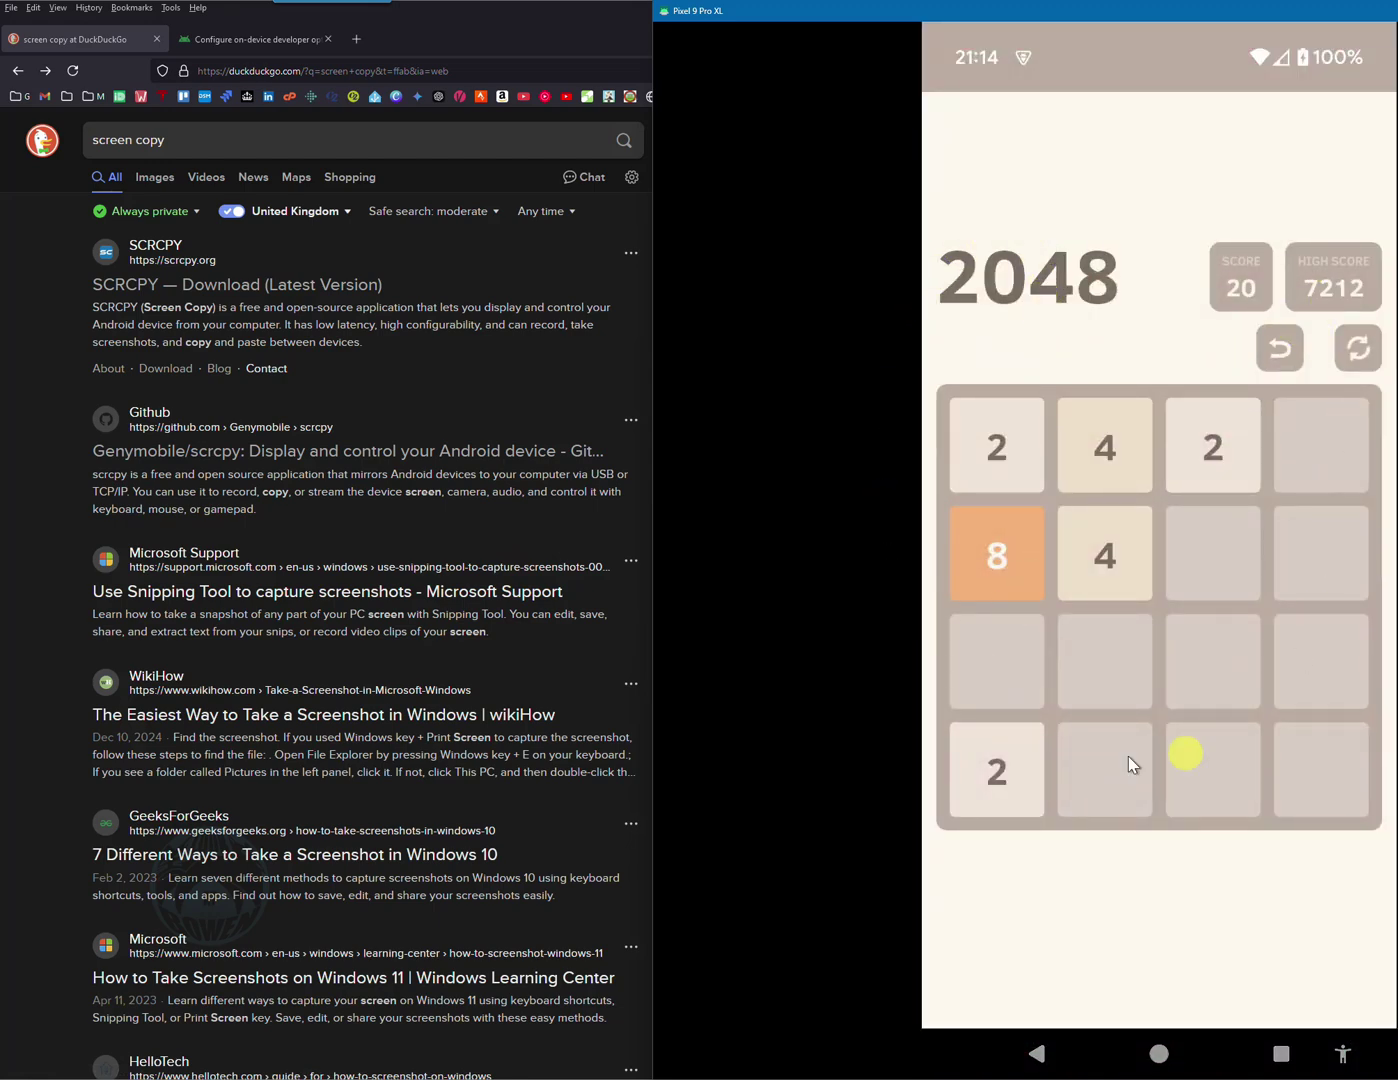
{"action": "left_click_drag", "start_coordinate": [1102, 437], "coordinate": [1372, 641]}
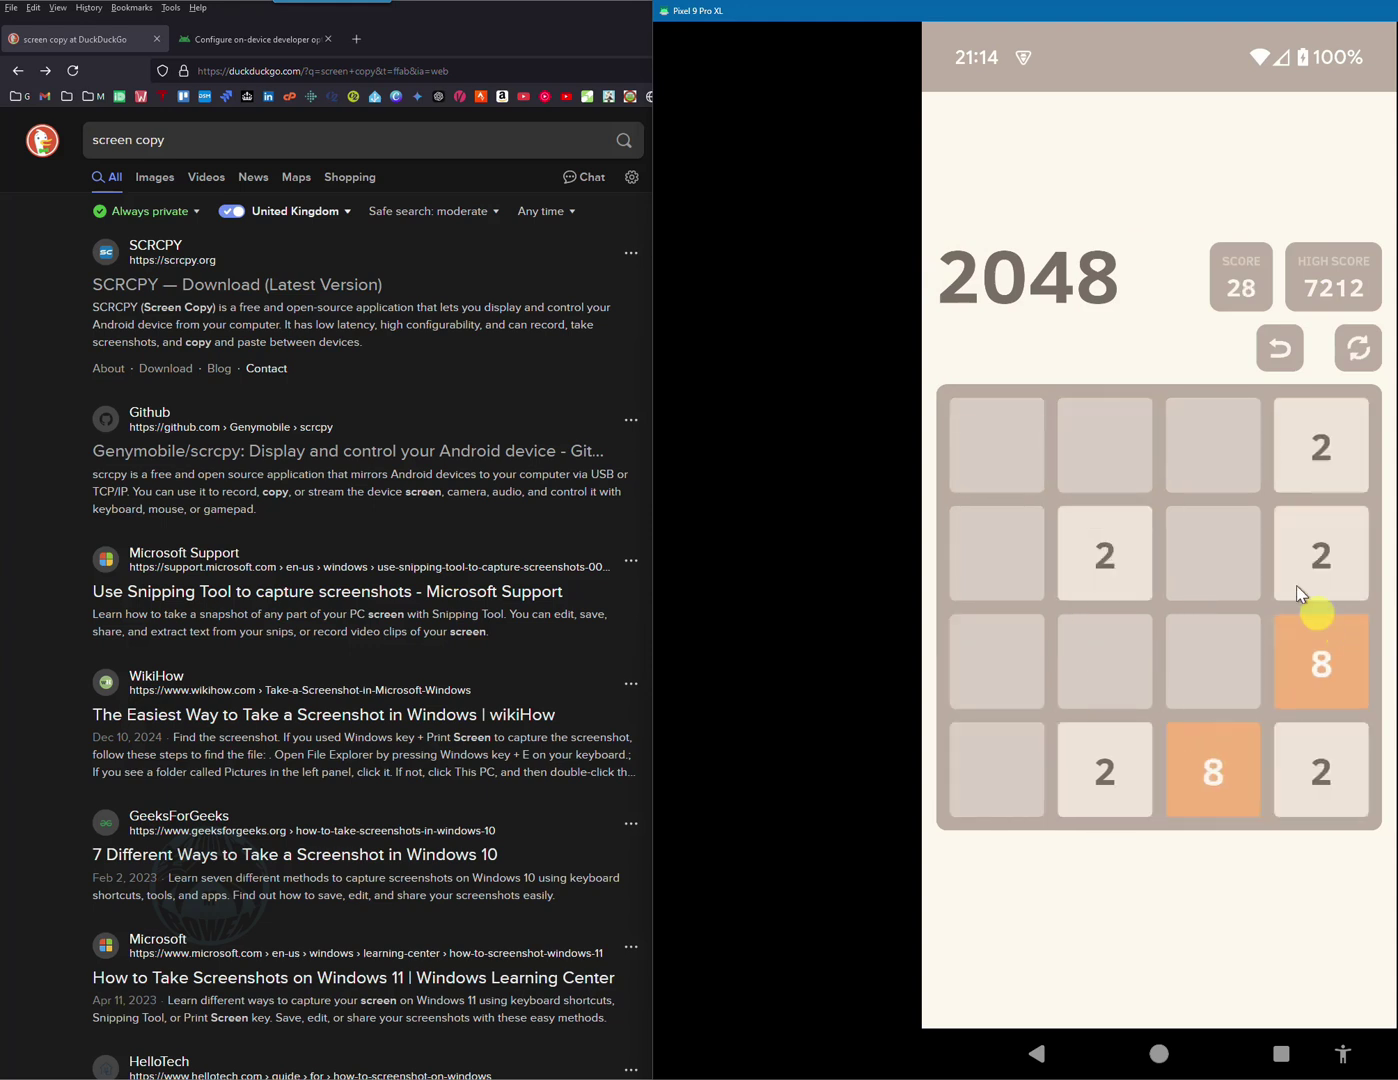
{"action": "left_click_drag", "start_coordinate": [1301, 432], "coordinate": [961, 530]}
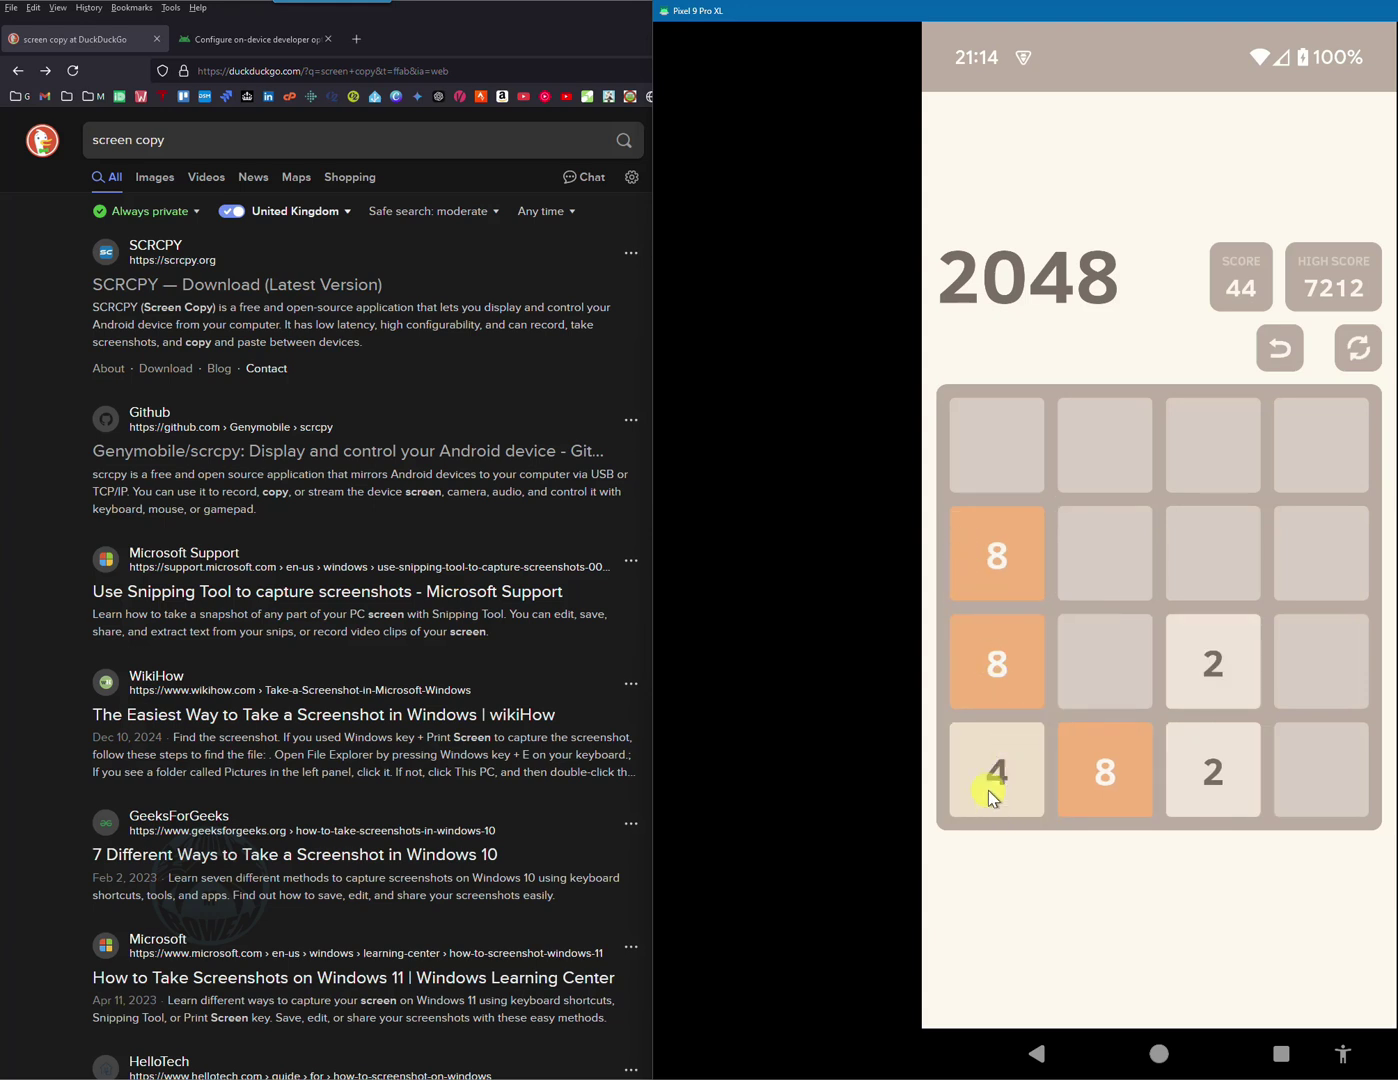
{"action": "left_click_drag", "start_coordinate": [1036, 835], "coordinate": [983, 444]}
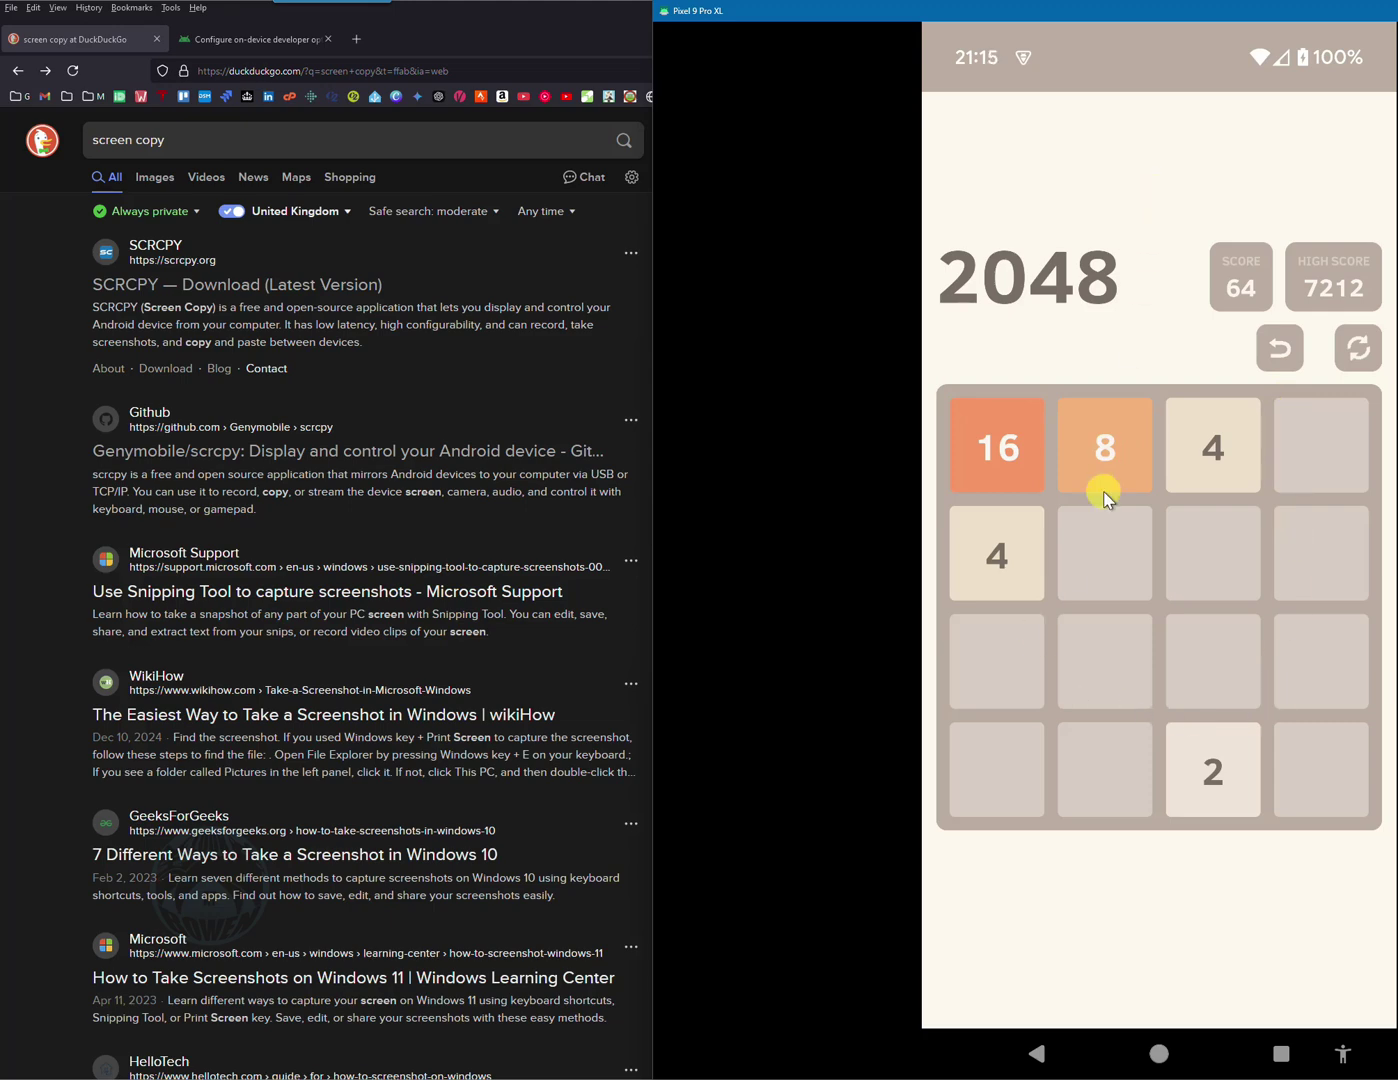
{"action": "key", "text": "alt+n"}
{"action": "key", "text": "alt+shift+n"}
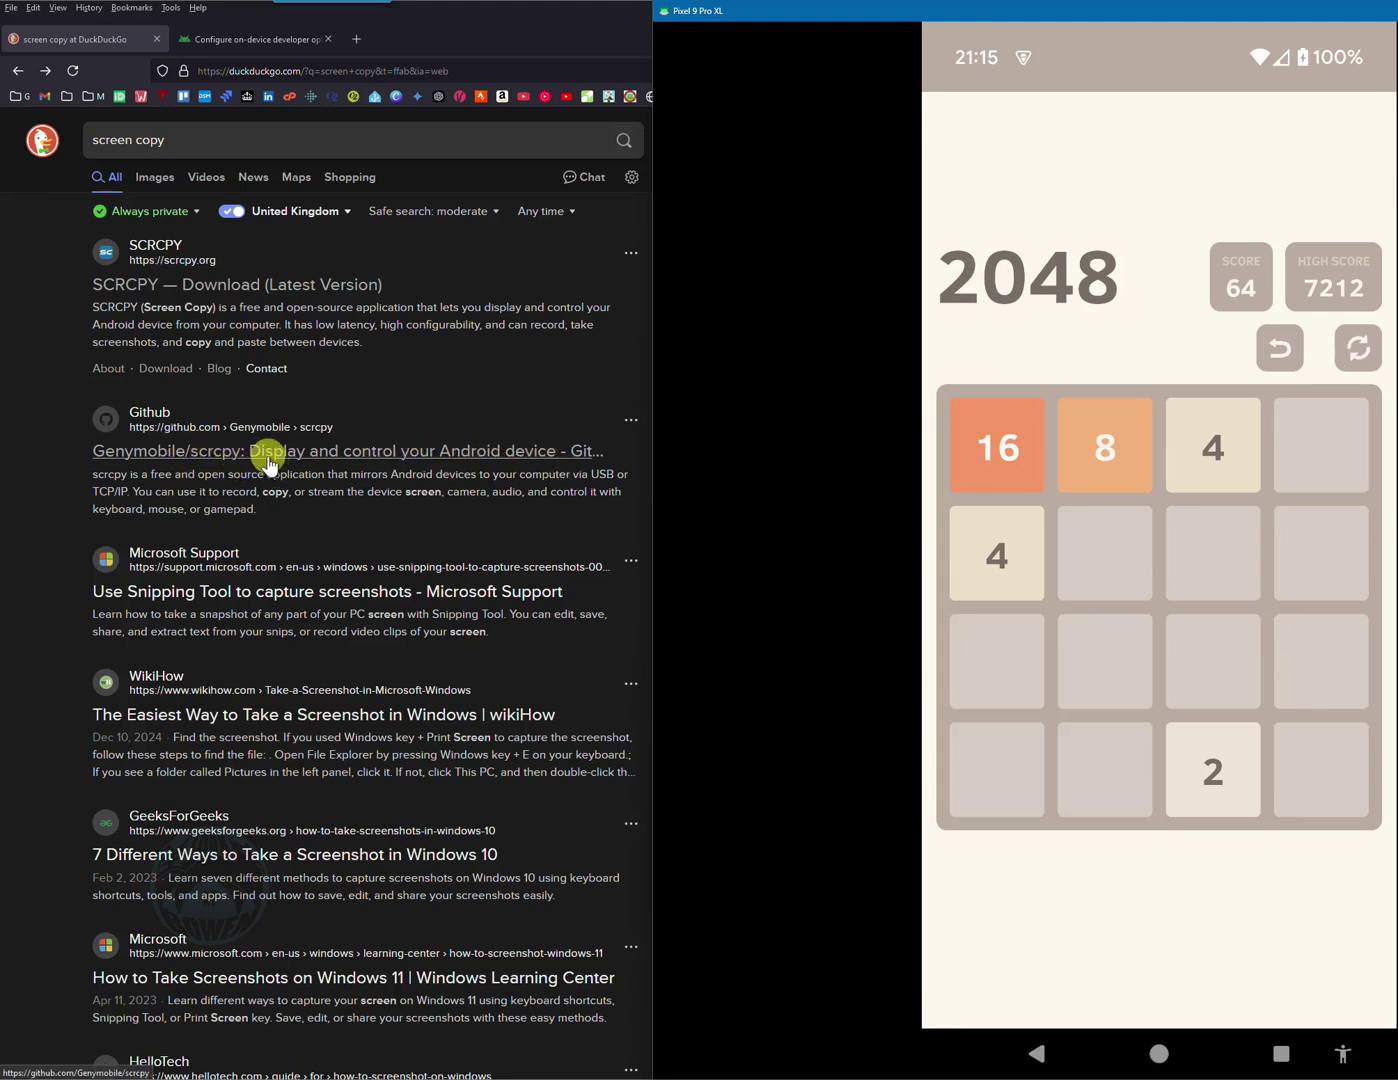
- Open the Genymobile/scrcpy GitHub result and scroll its README down to Prerequisites
{"action": "left_click", "coordinate": [353, 458]}
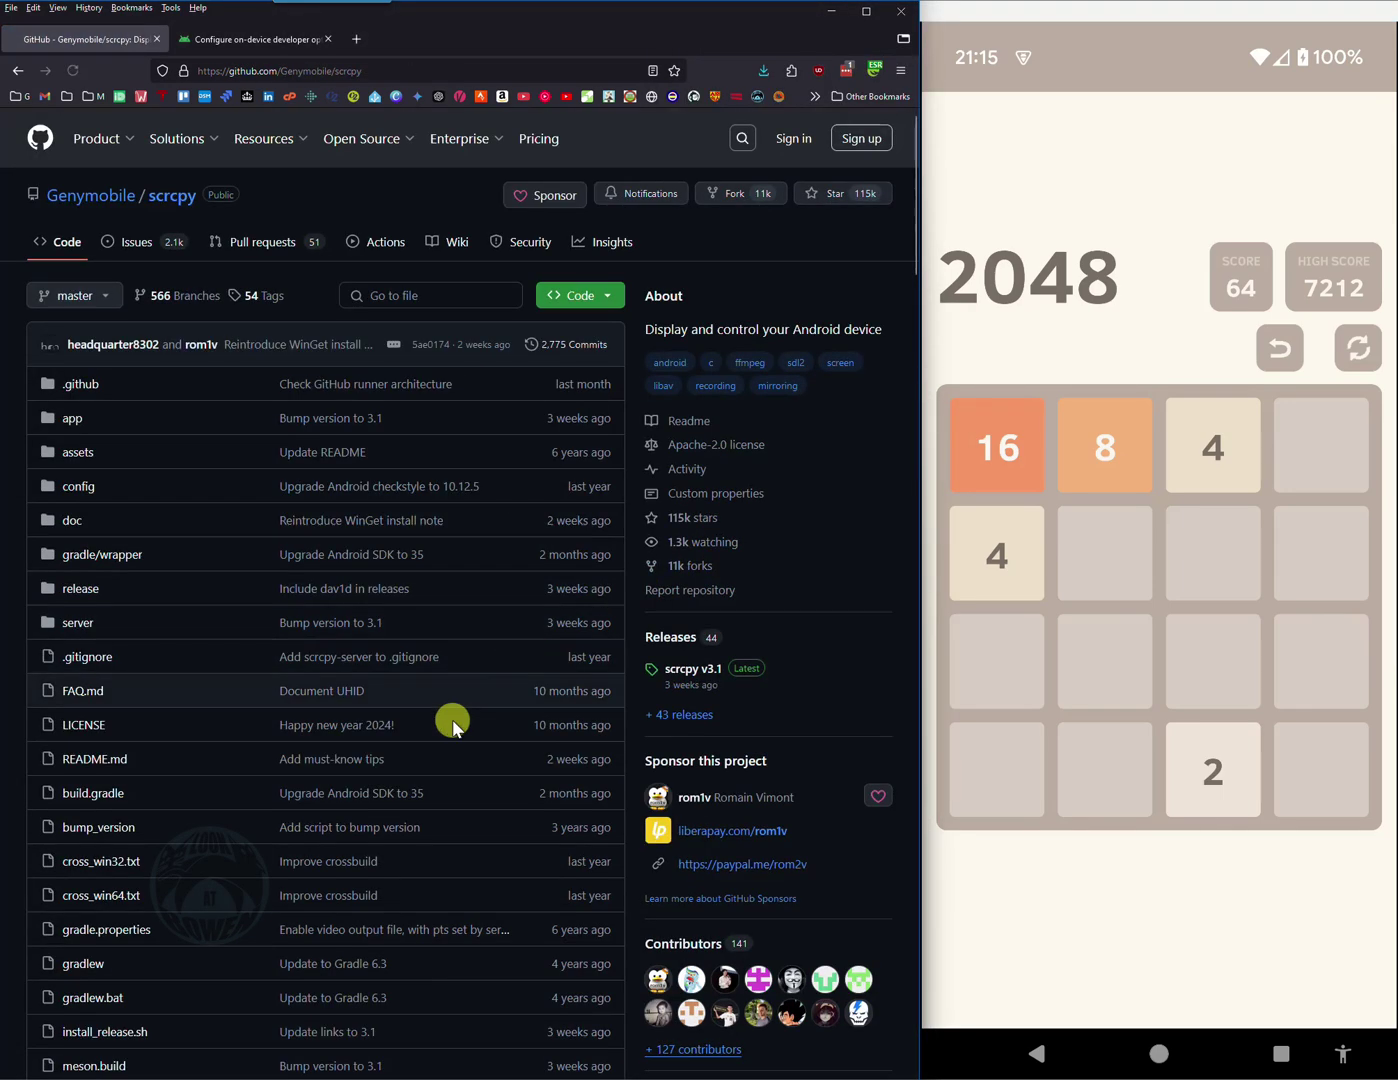
{"action": "scroll", "coordinate": [391, 803], "scroll_direction": "down", "scroll_amount": 5}
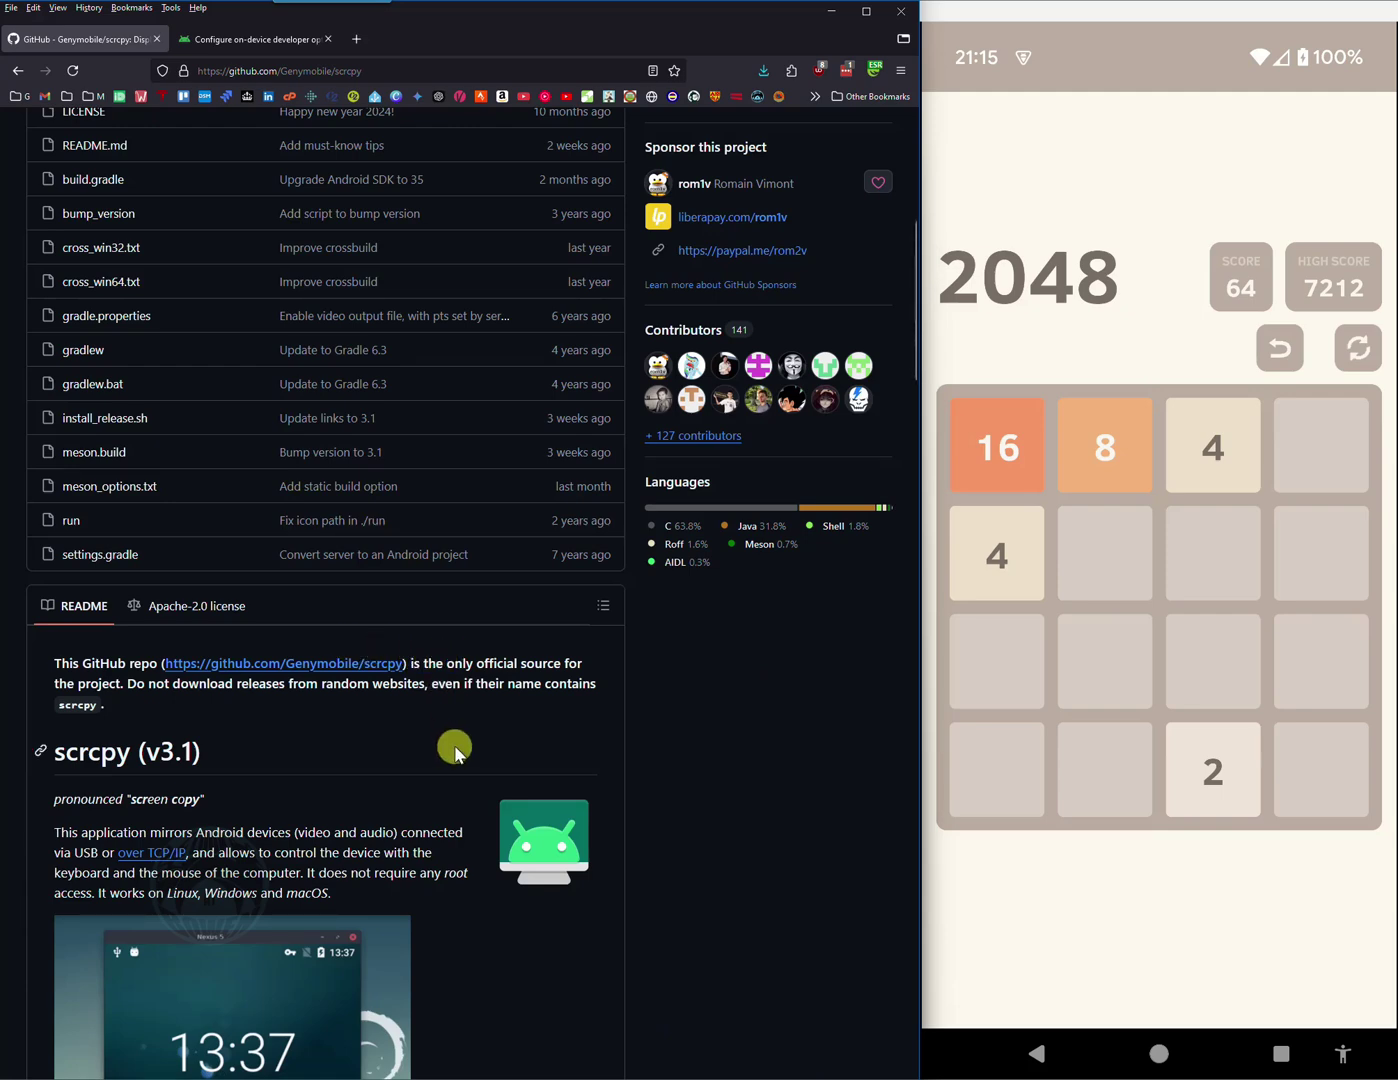
{"action": "scroll", "coordinate": [453, 760], "scroll_direction": "up", "scroll_amount": 5}
{"action": "scroll", "coordinate": [527, 699], "scroll_direction": "down", "scroll_amount": 5}
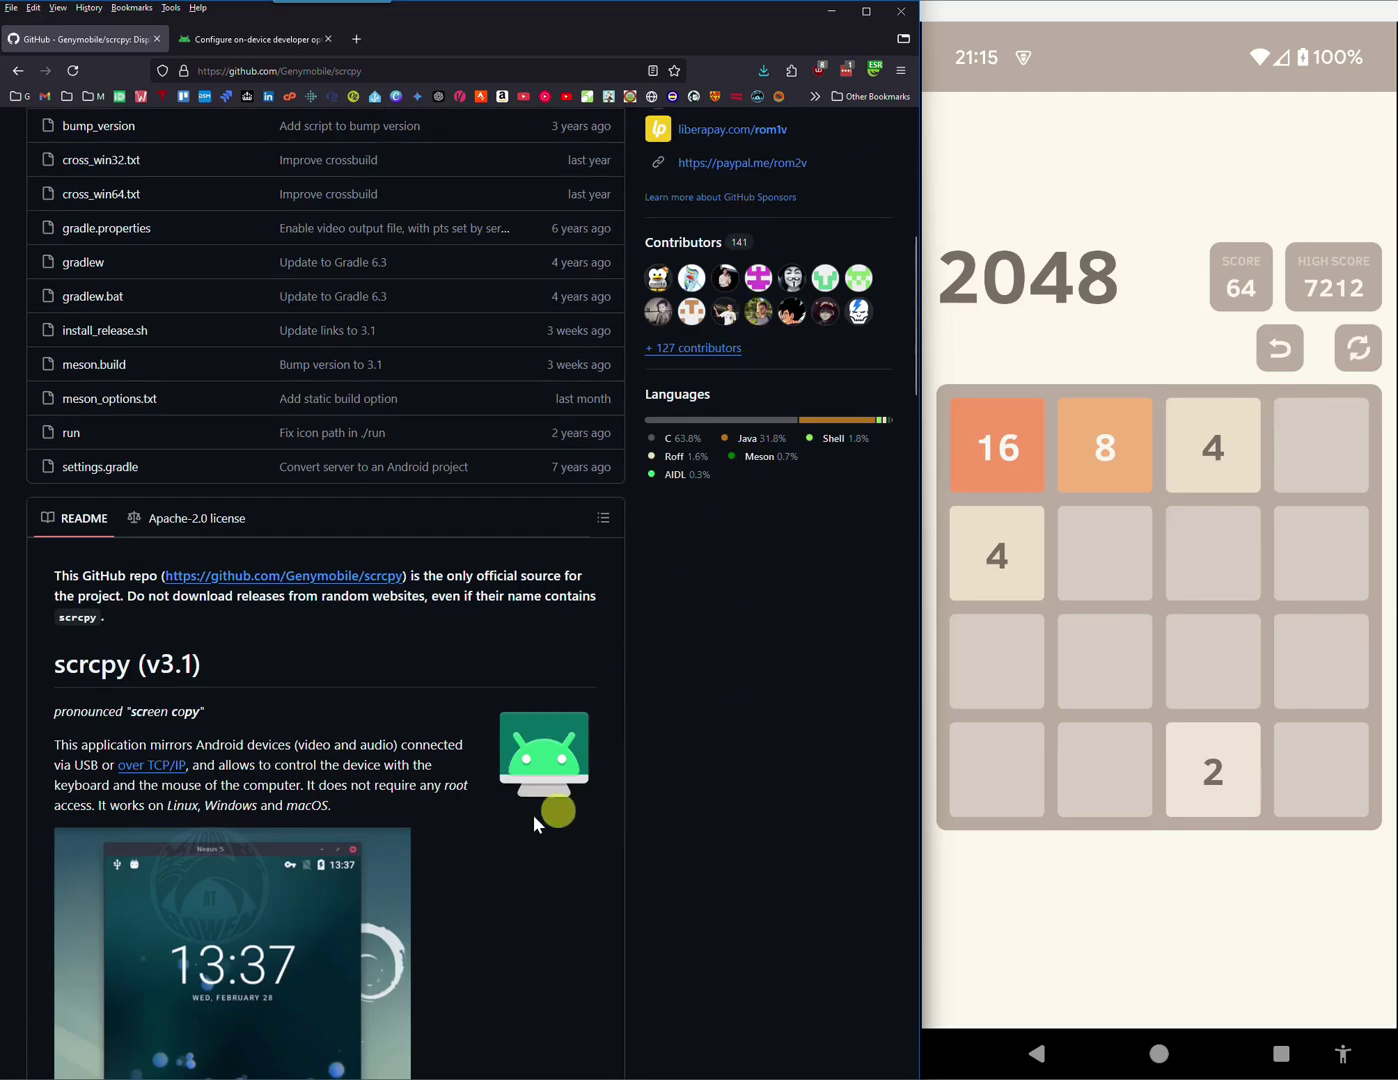
{"action": "scroll", "coordinate": [400, 830], "scroll_direction": "down", "scroll_amount": 1}
{"action": "scroll", "coordinate": [401, 830], "scroll_direction": "down", "scroll_amount": 7}
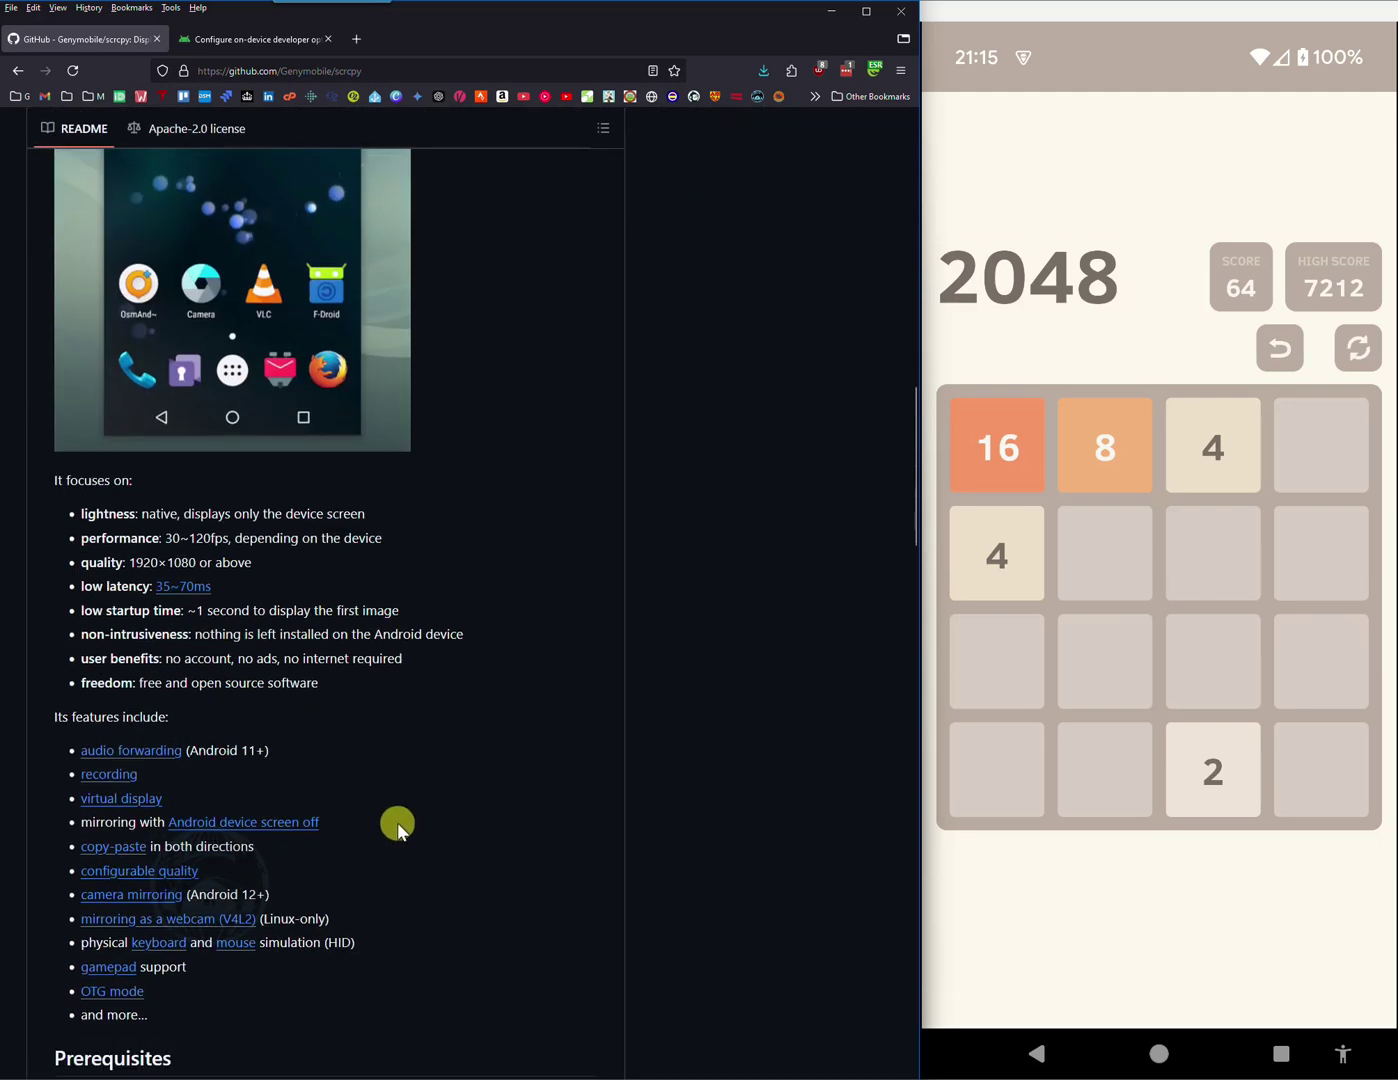
{"action": "scroll", "coordinate": [396, 822], "scroll_direction": "down", "scroll_amount": 3}
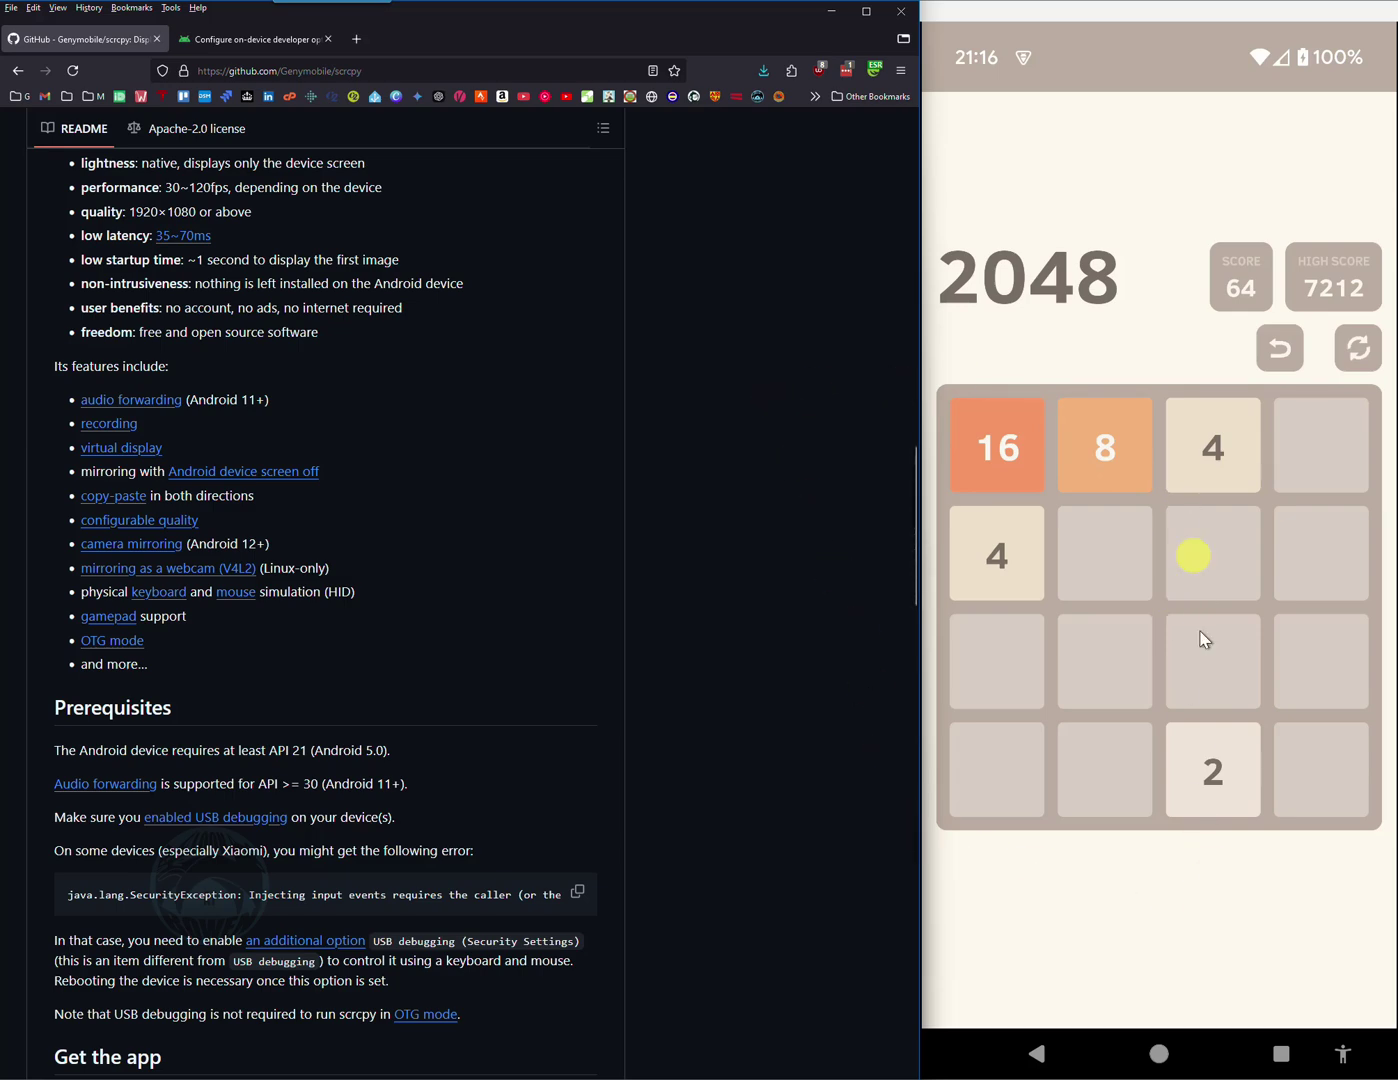
- Send the phone home, highlight 'Android 5.0' in Prerequisites, and scroll to Get the app
{"action": "right_click", "coordinate": [1207, 980]}
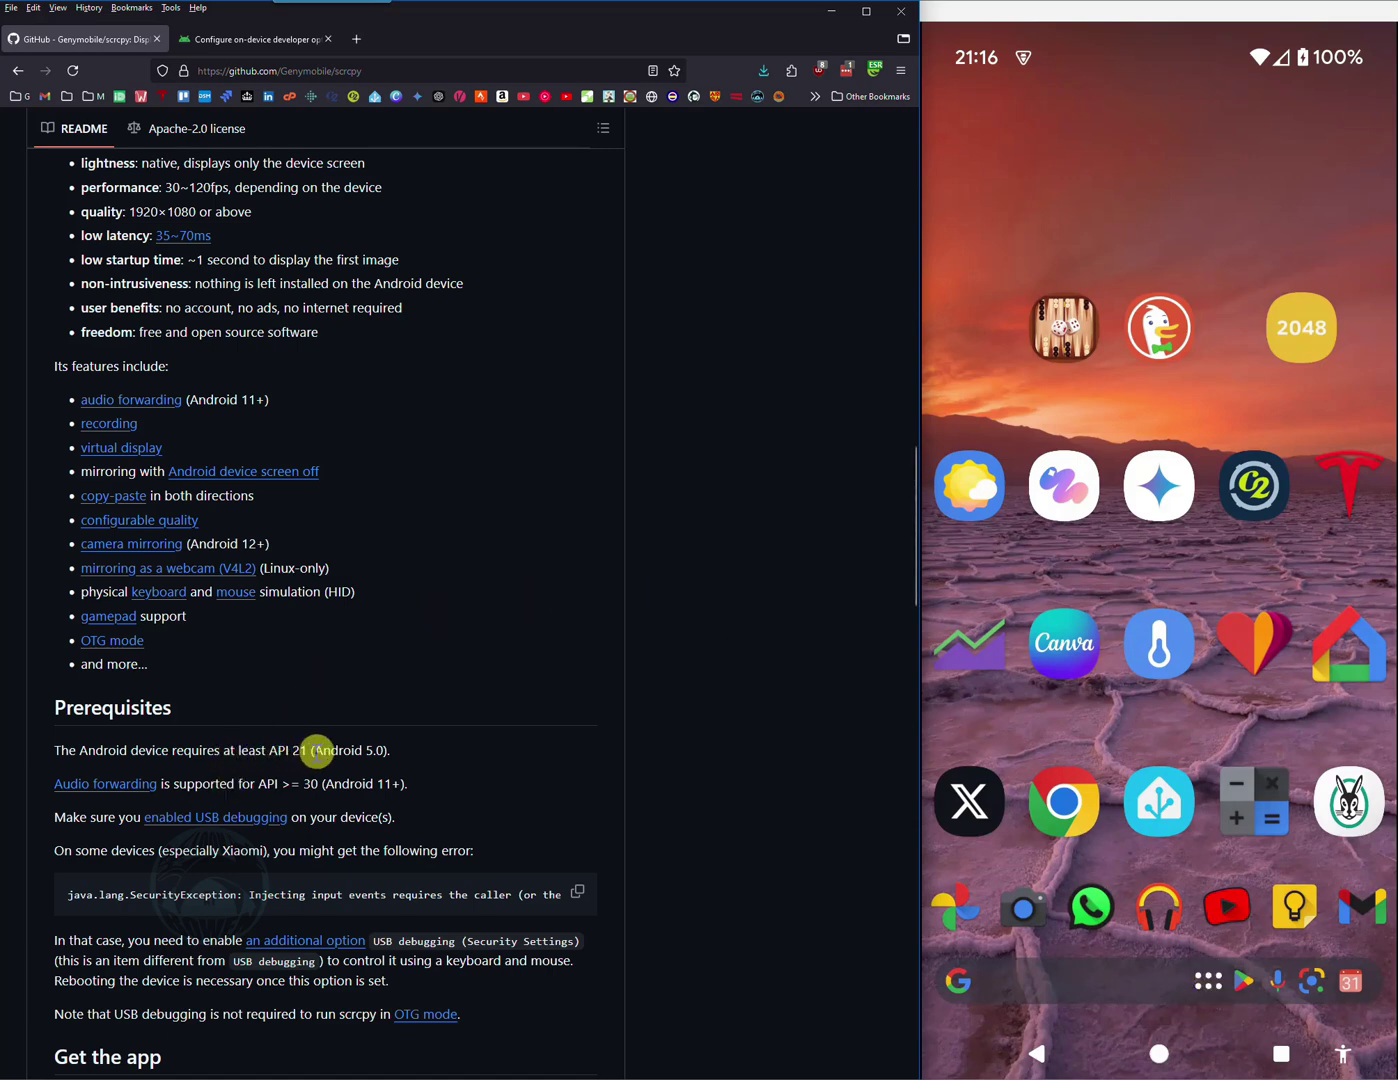
{"action": "left_click_drag", "start_coordinate": [313, 752], "coordinate": [385, 753]}
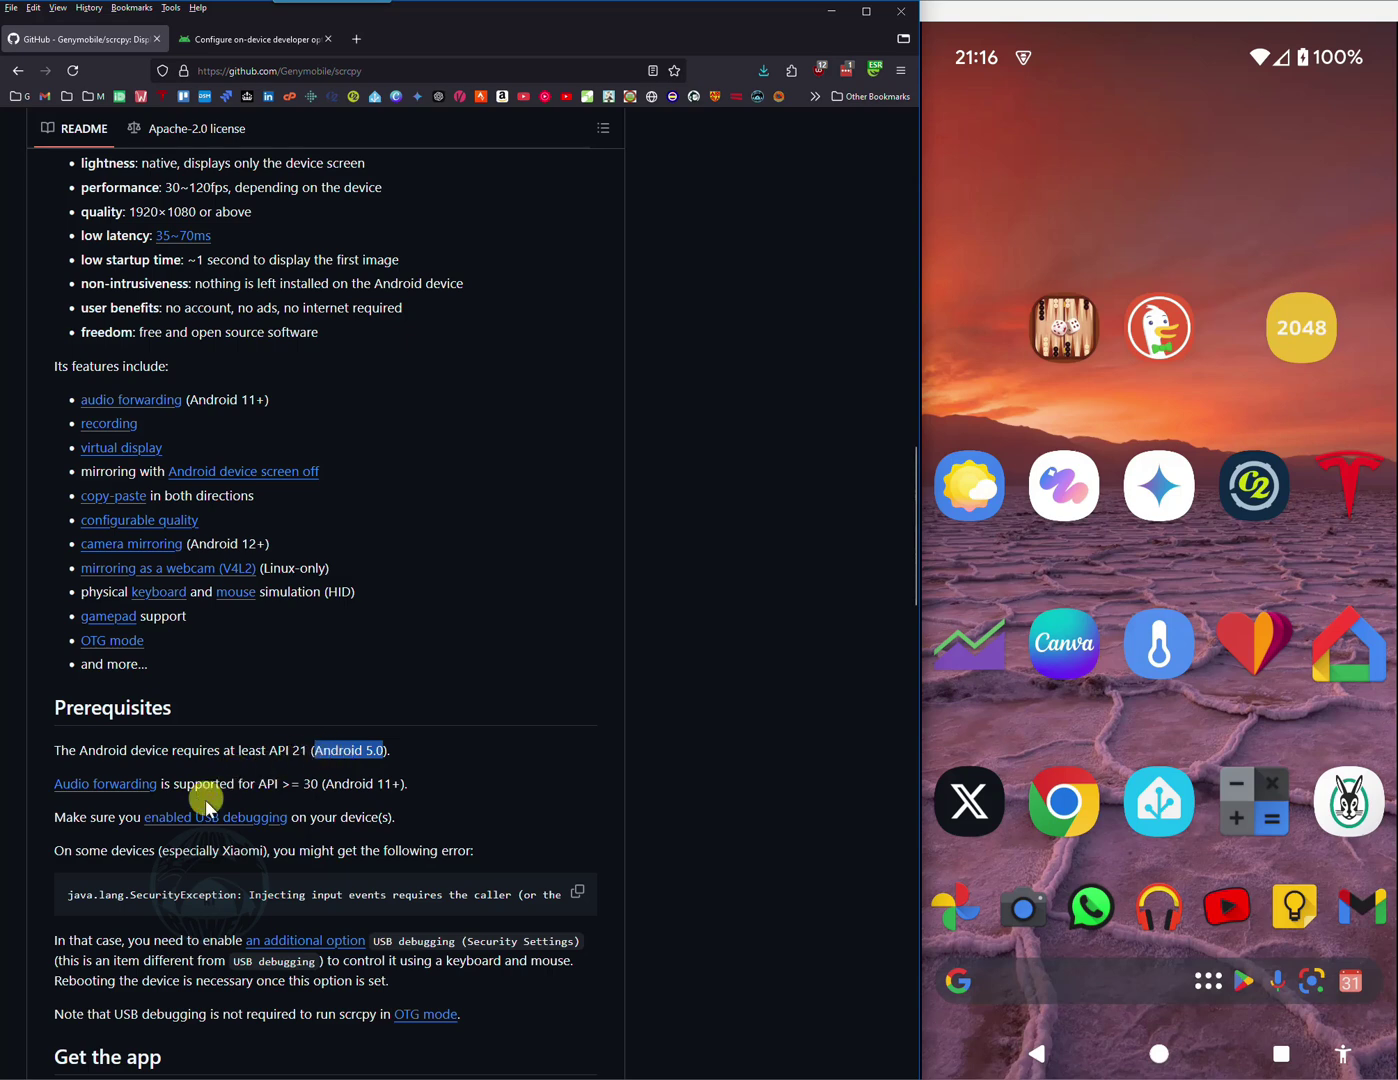
{"action": "scroll", "coordinate": [203, 824], "scroll_direction": "down", "scroll_amount": 5}
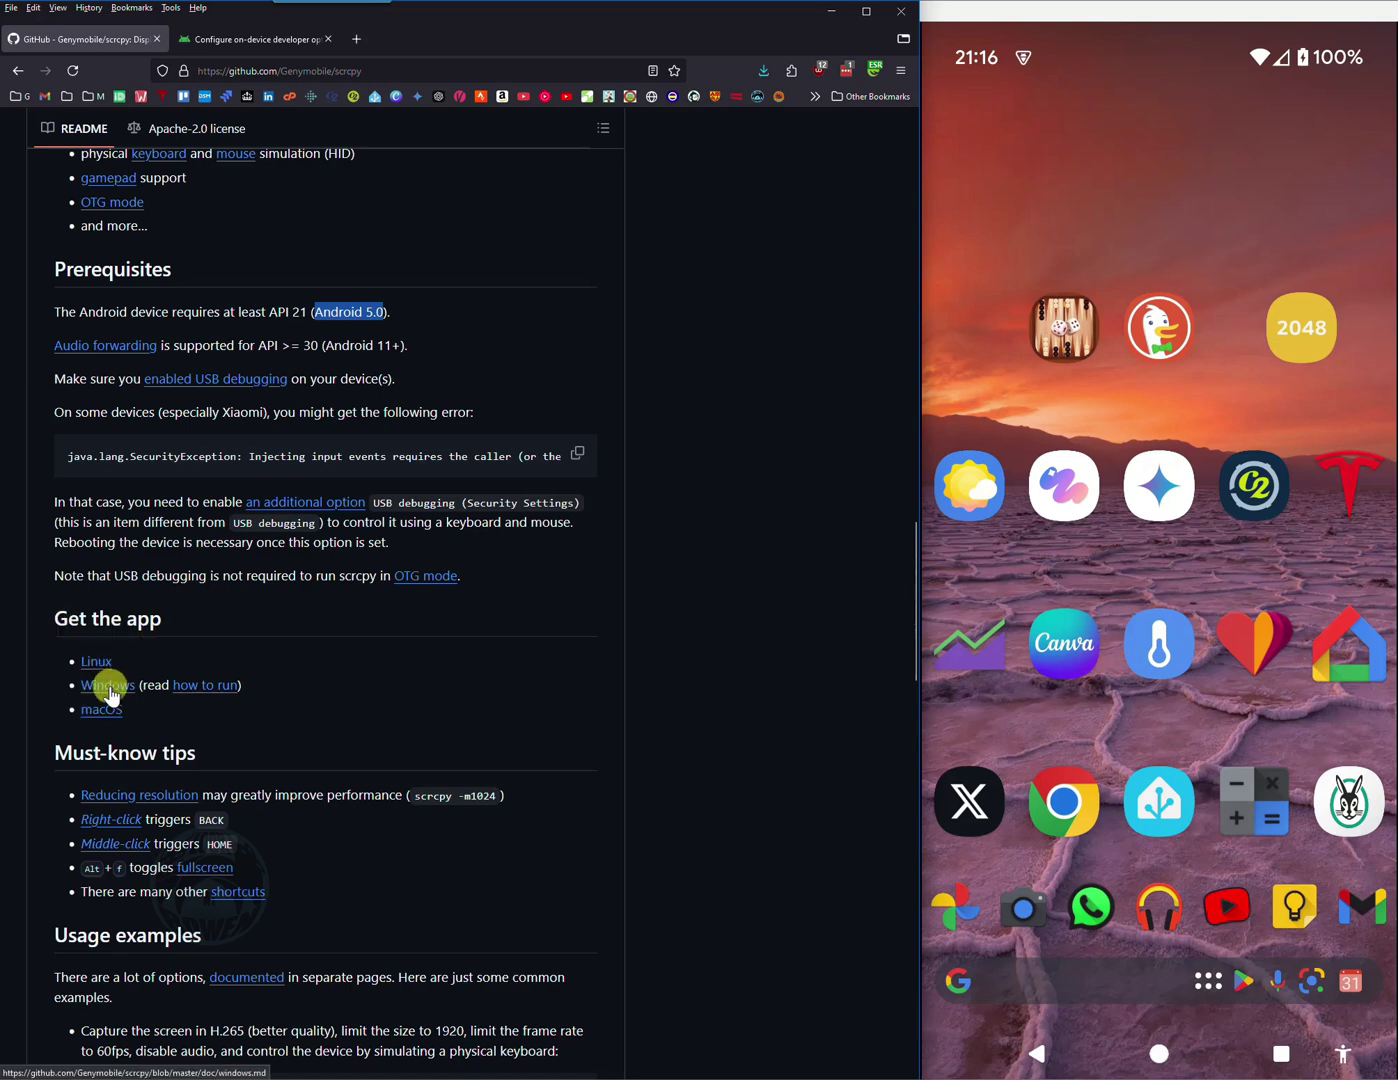
- Open scrcpy's Windows install page and bring up the scrcpy-win64-v3.0 folder in File Explorer
{"action": "left_click", "coordinate": [108, 686]}
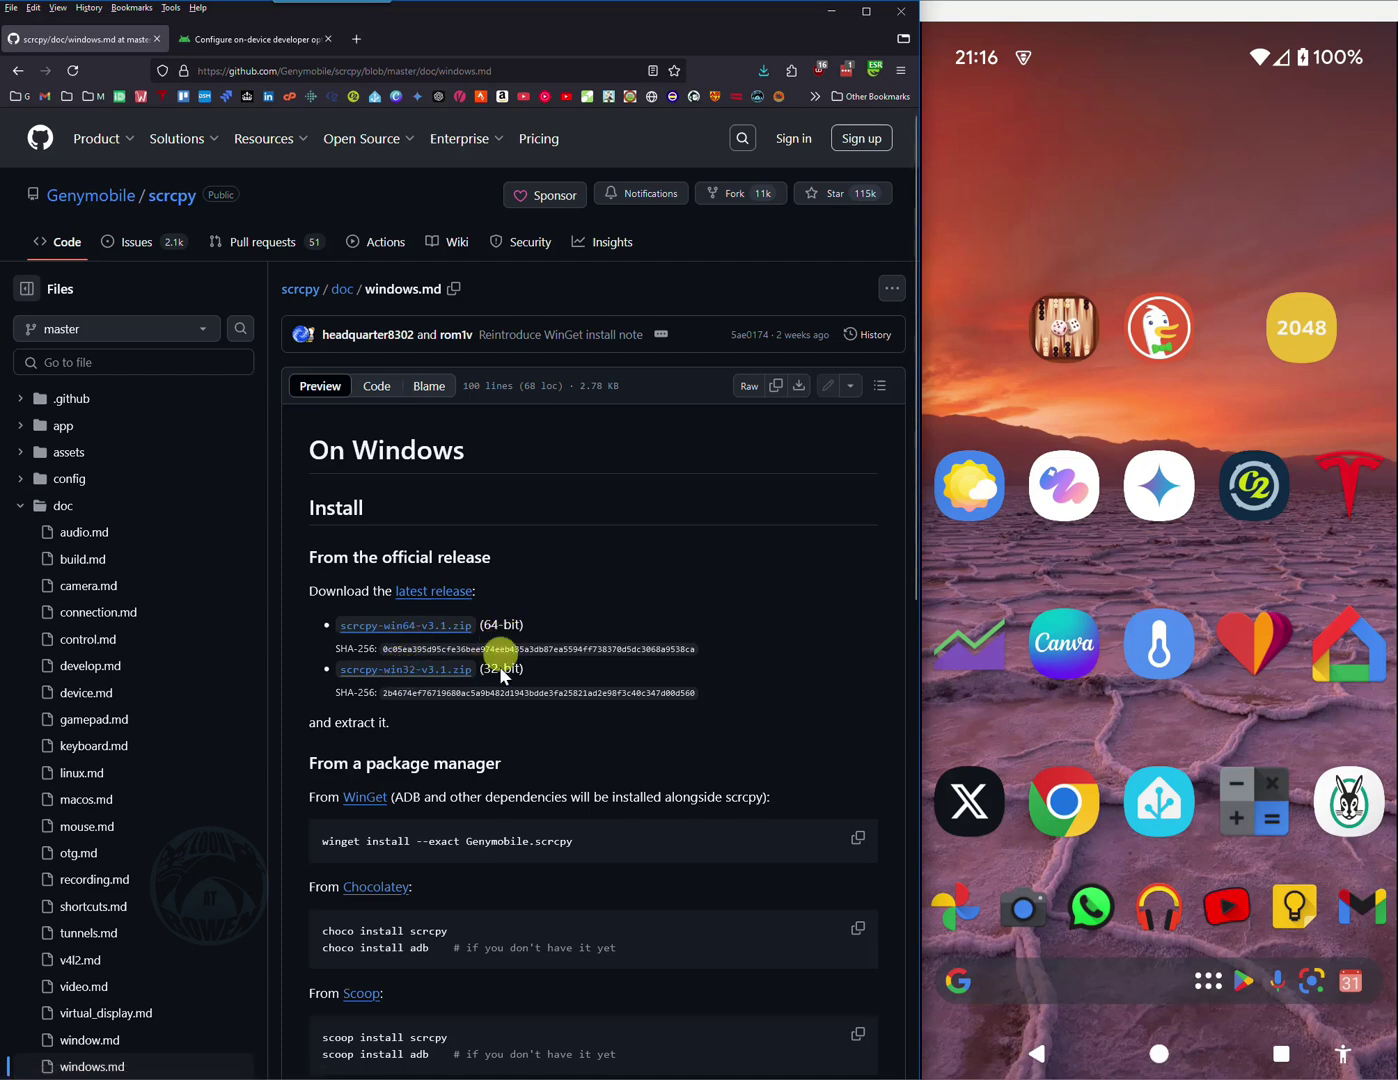
{"action": "left_click", "coordinate": [393, 1020]}
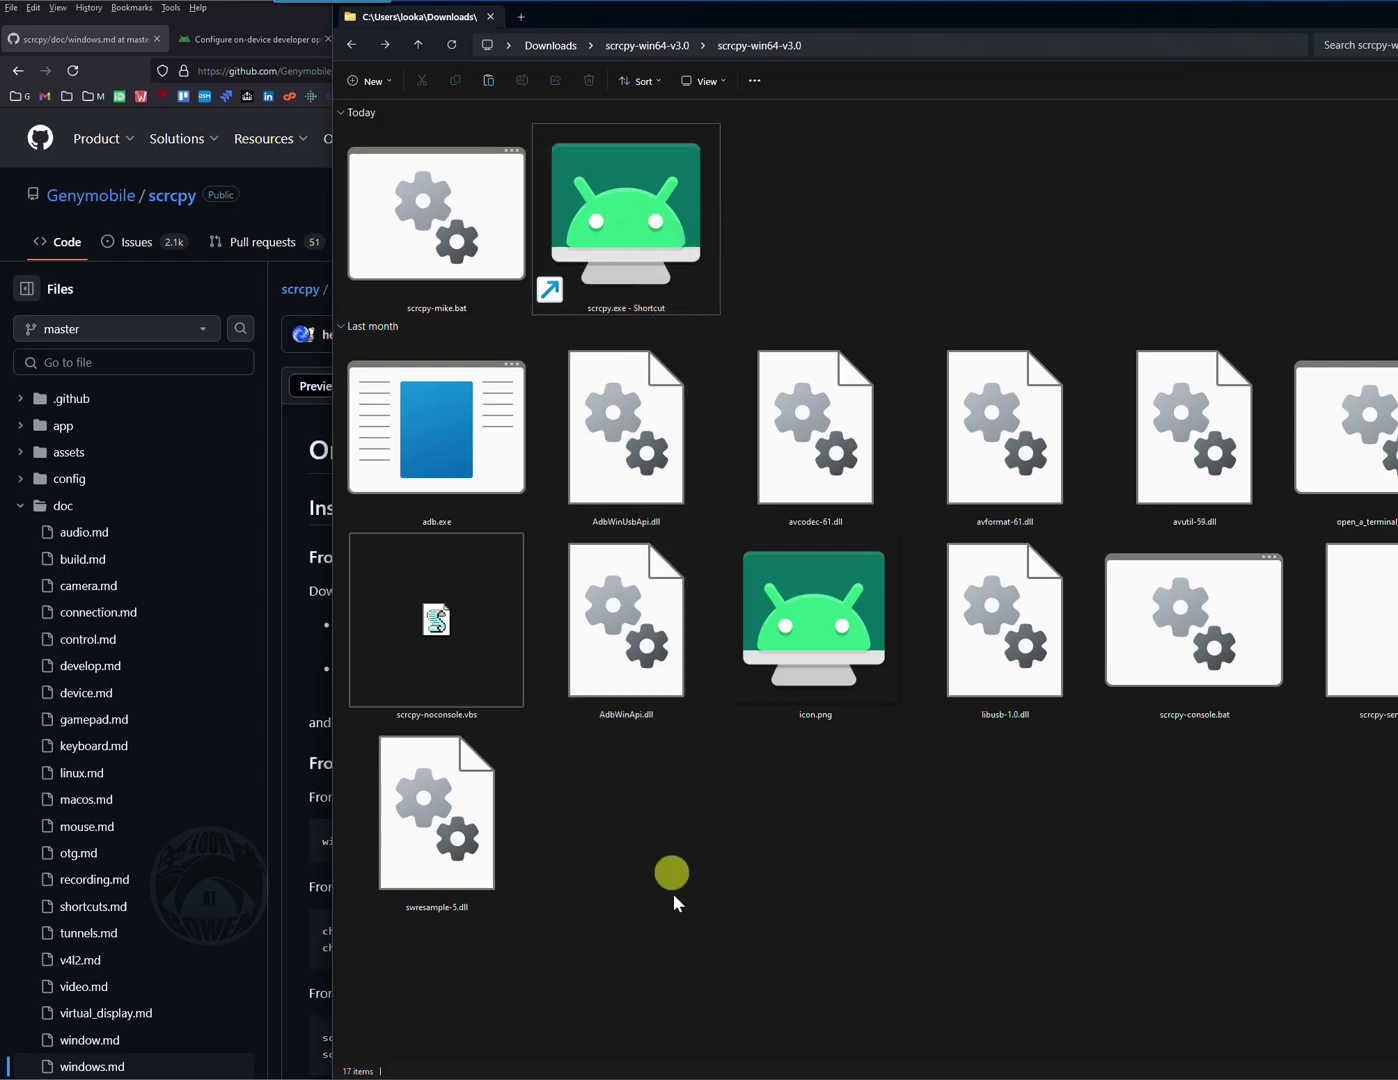
- Switch back to Firefox showing the scrcpy README
{"action": "mouse_move", "coordinate": [640, 1078]}
{"action": "left_click", "coordinate": [296, 690]}
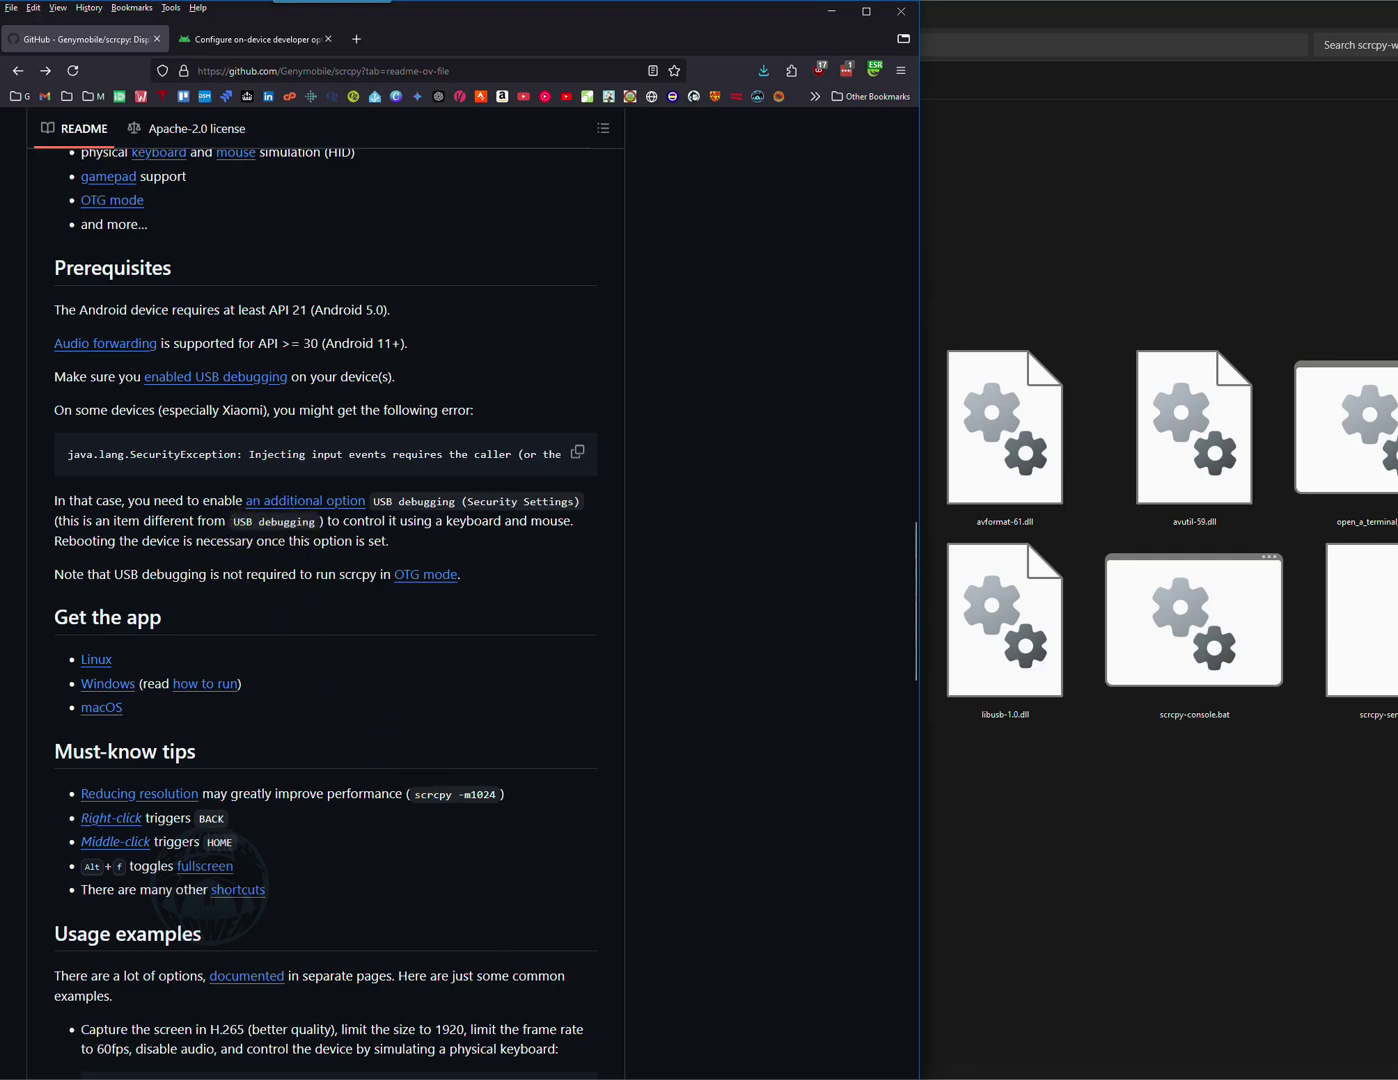
- Bring the phone mirror forward, expand Quick Settings, and scroll Developer options to check USB debugging
{"action": "mouse_move", "coordinate": [669, 1078]}
{"action": "left_click", "coordinate": [668, 1045]}
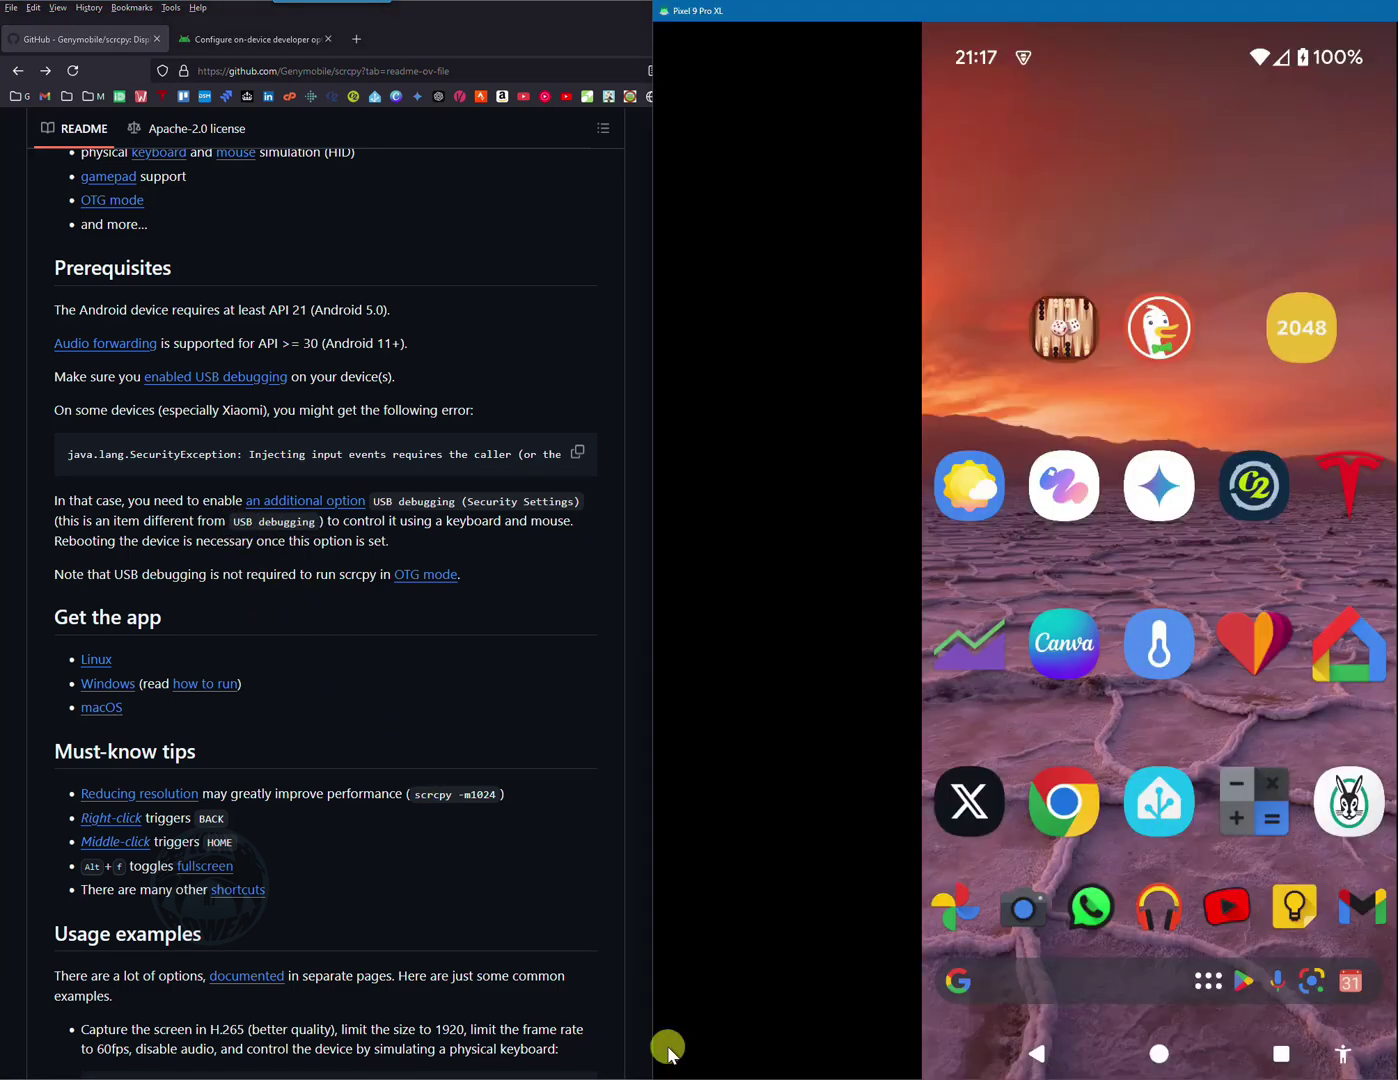
{"action": "key", "text": "alt+n"}
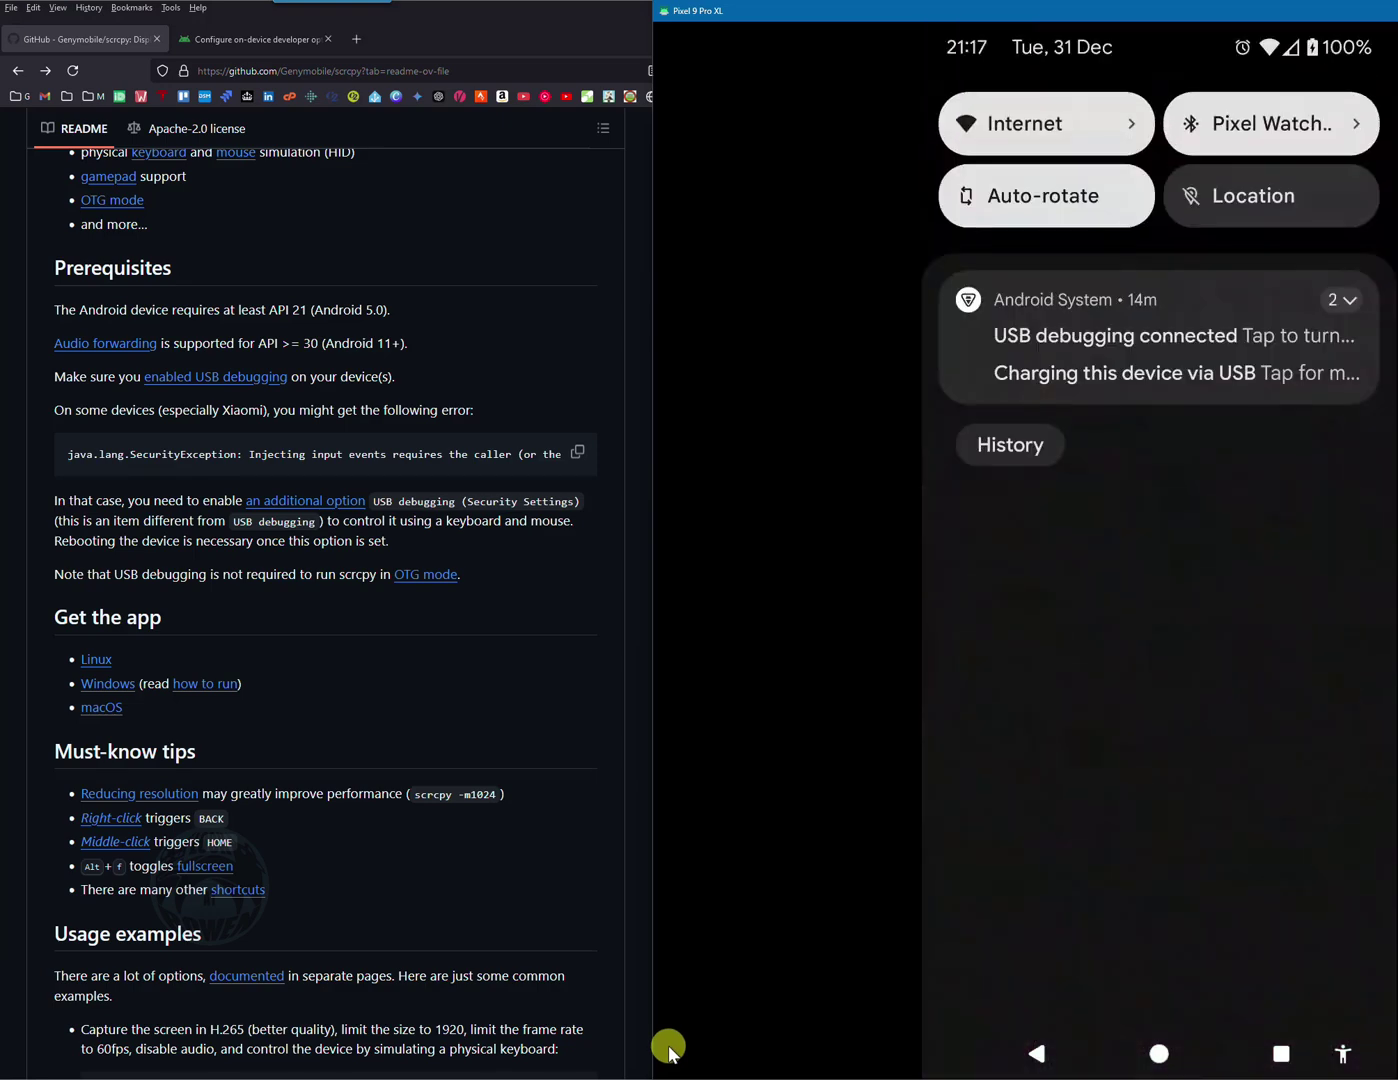
{"action": "key", "text": "alt+n"}
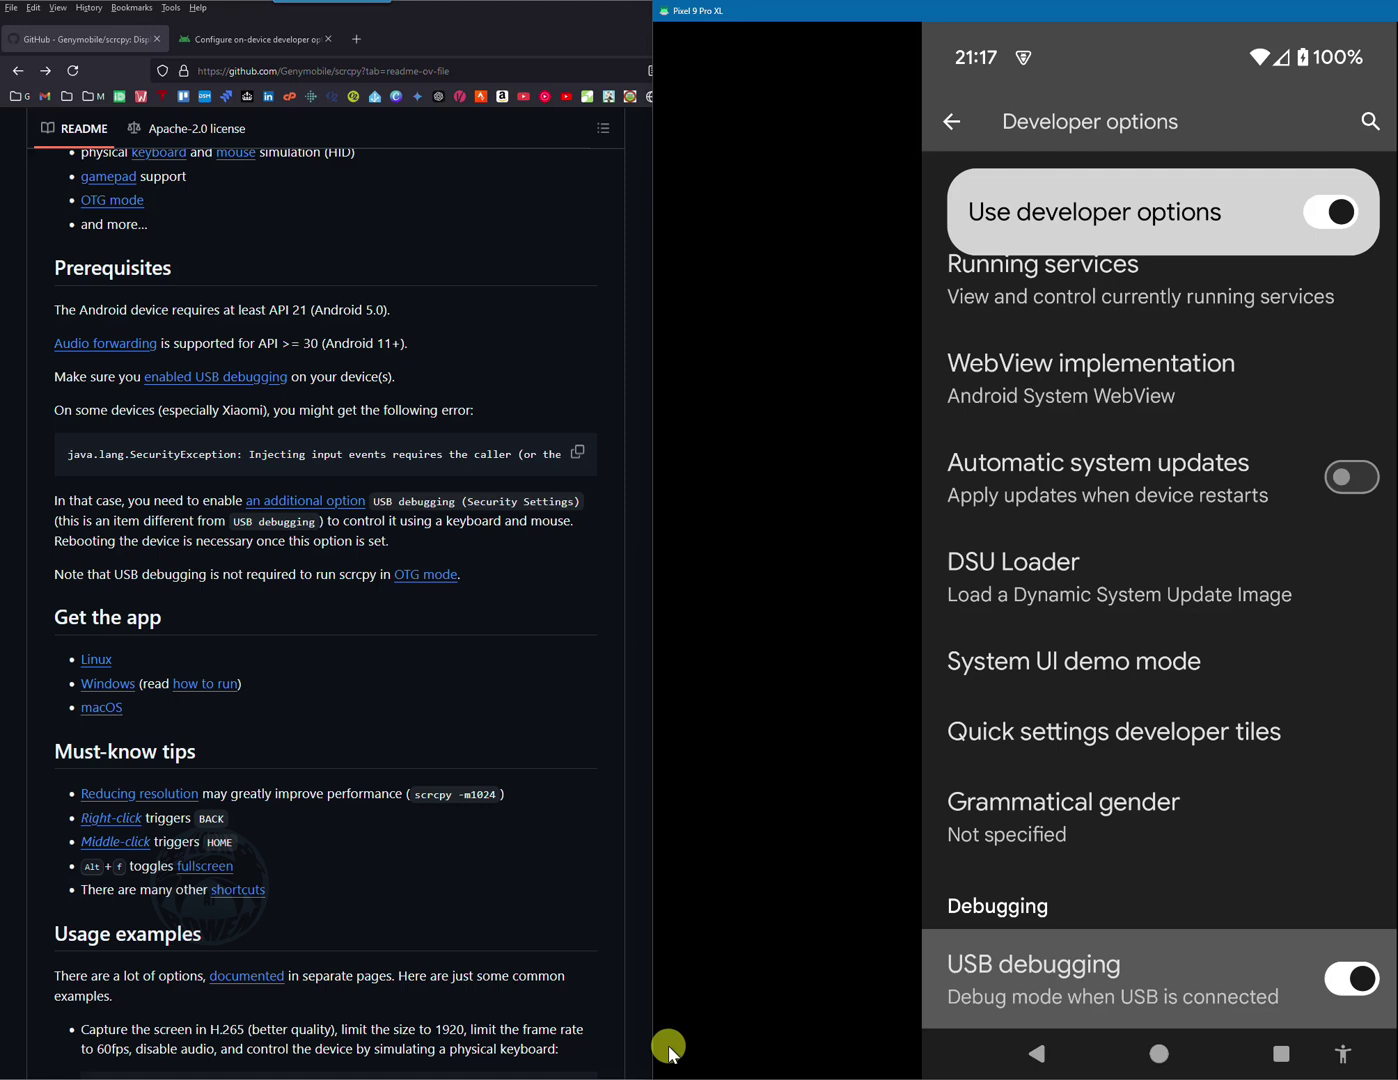
{"action": "scroll", "coordinate": [669, 1050], "scroll_direction": "down", "scroll_amount": 15}
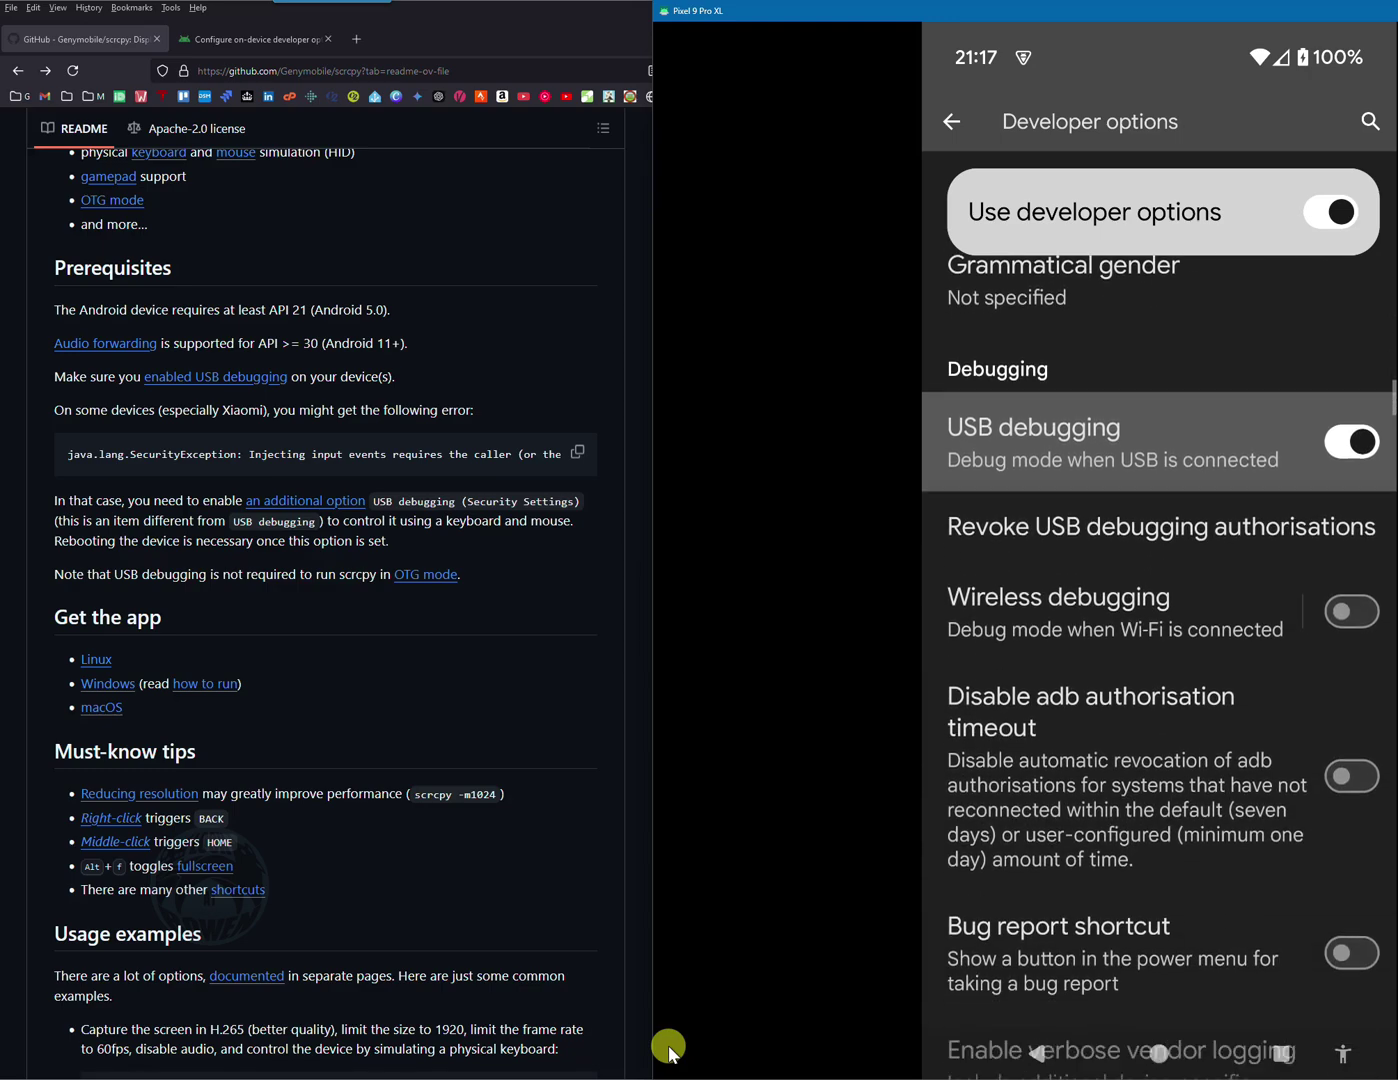
{"action": "scroll", "coordinate": [669, 1050], "scroll_direction": "down", "scroll_amount": 15}
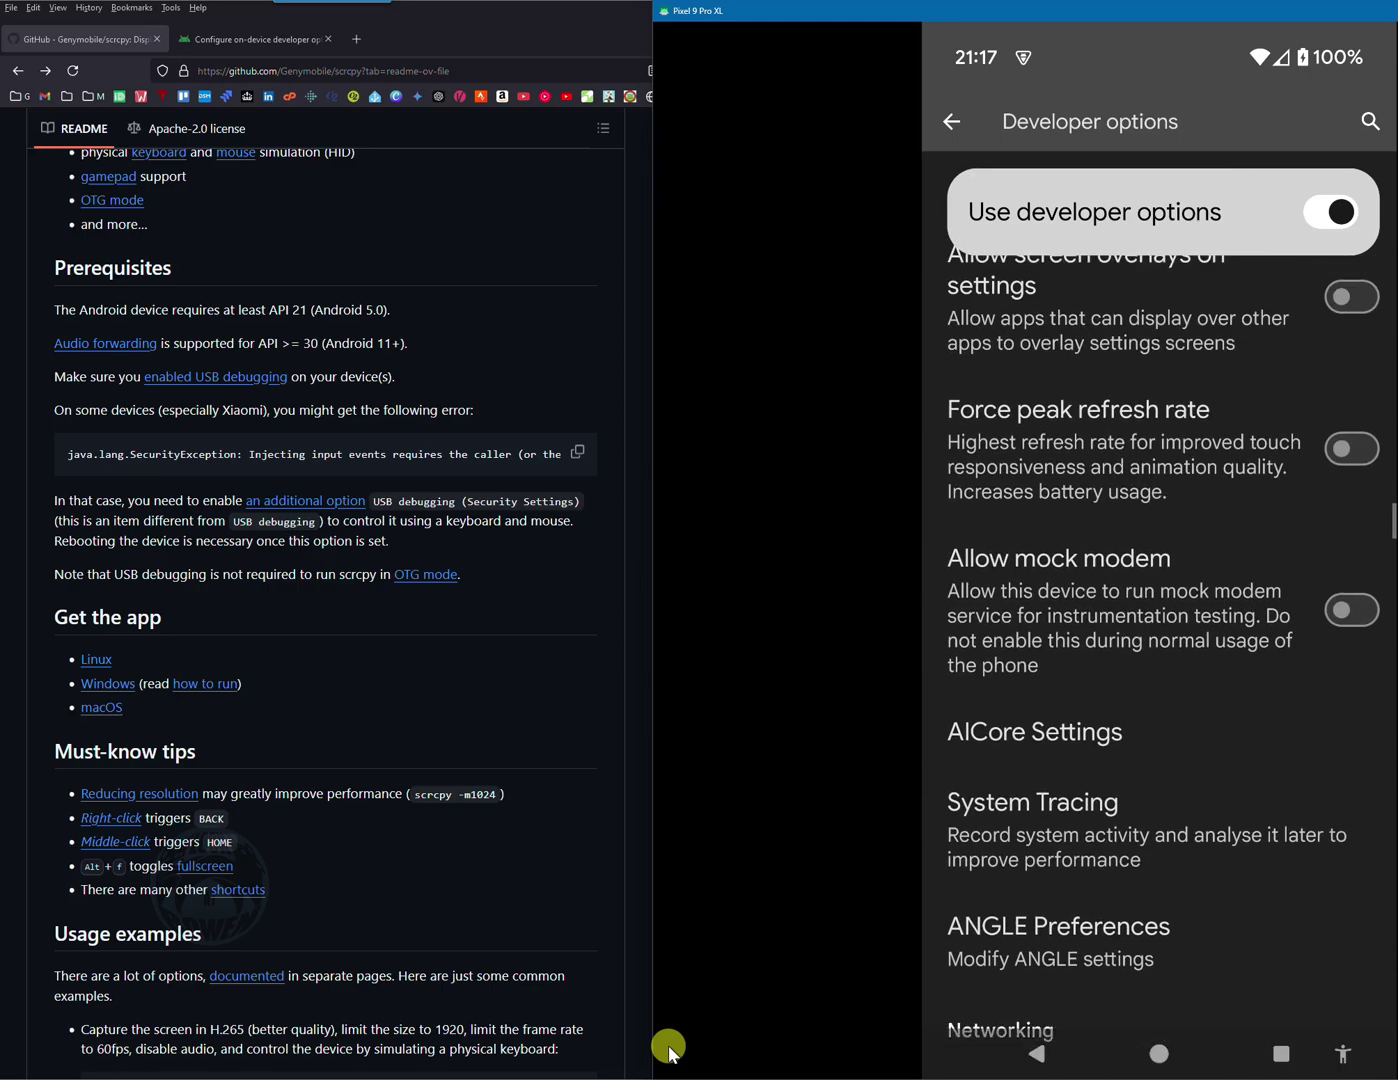
{"action": "scroll", "coordinate": [669, 1050], "scroll_direction": "up", "scroll_amount": 15}
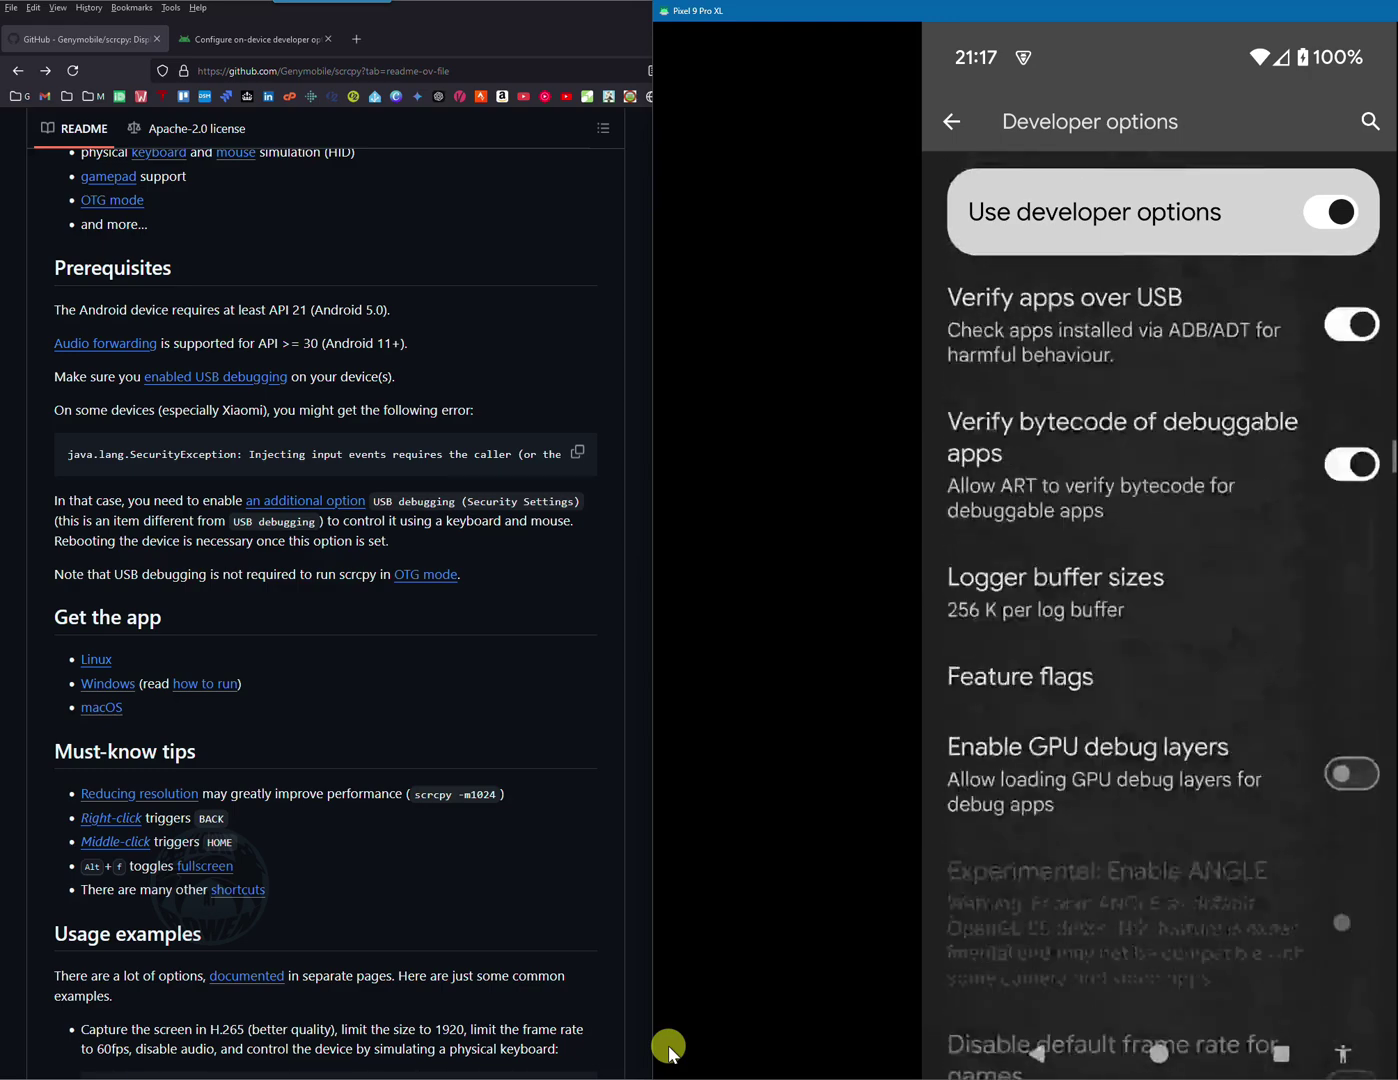
{"action": "scroll", "coordinate": [668, 1050], "scroll_direction": "down", "scroll_amount": 3}
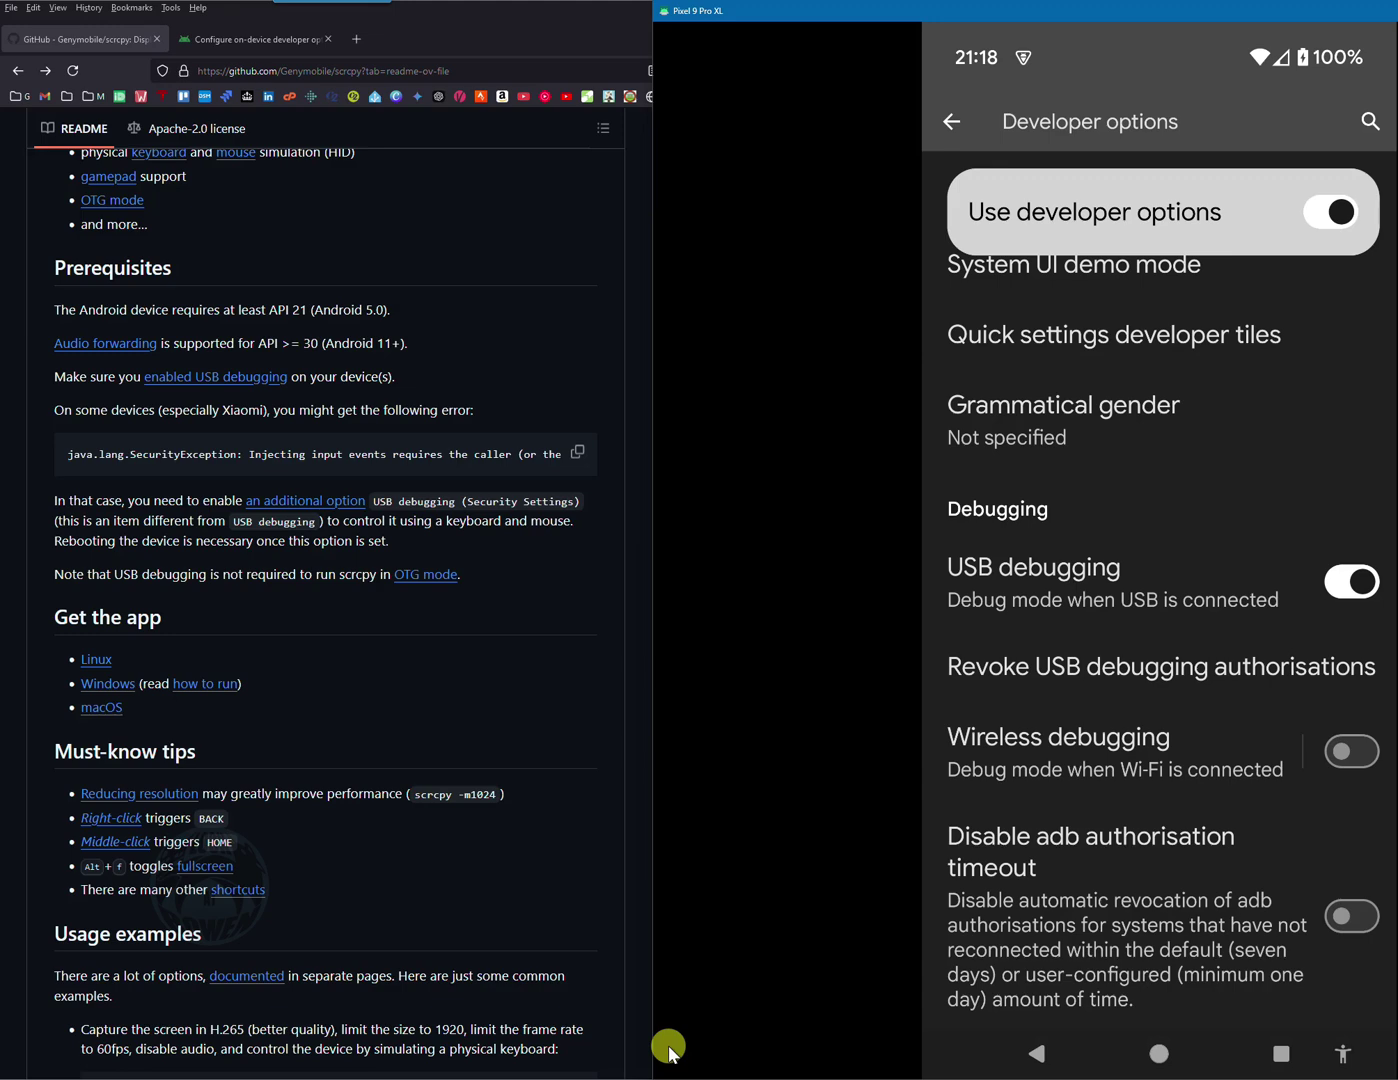
- Back out to main Settings and bring up the menu for the 'enabled USB debugging' link
{"action": "right_click", "coordinate": [669, 1055]}
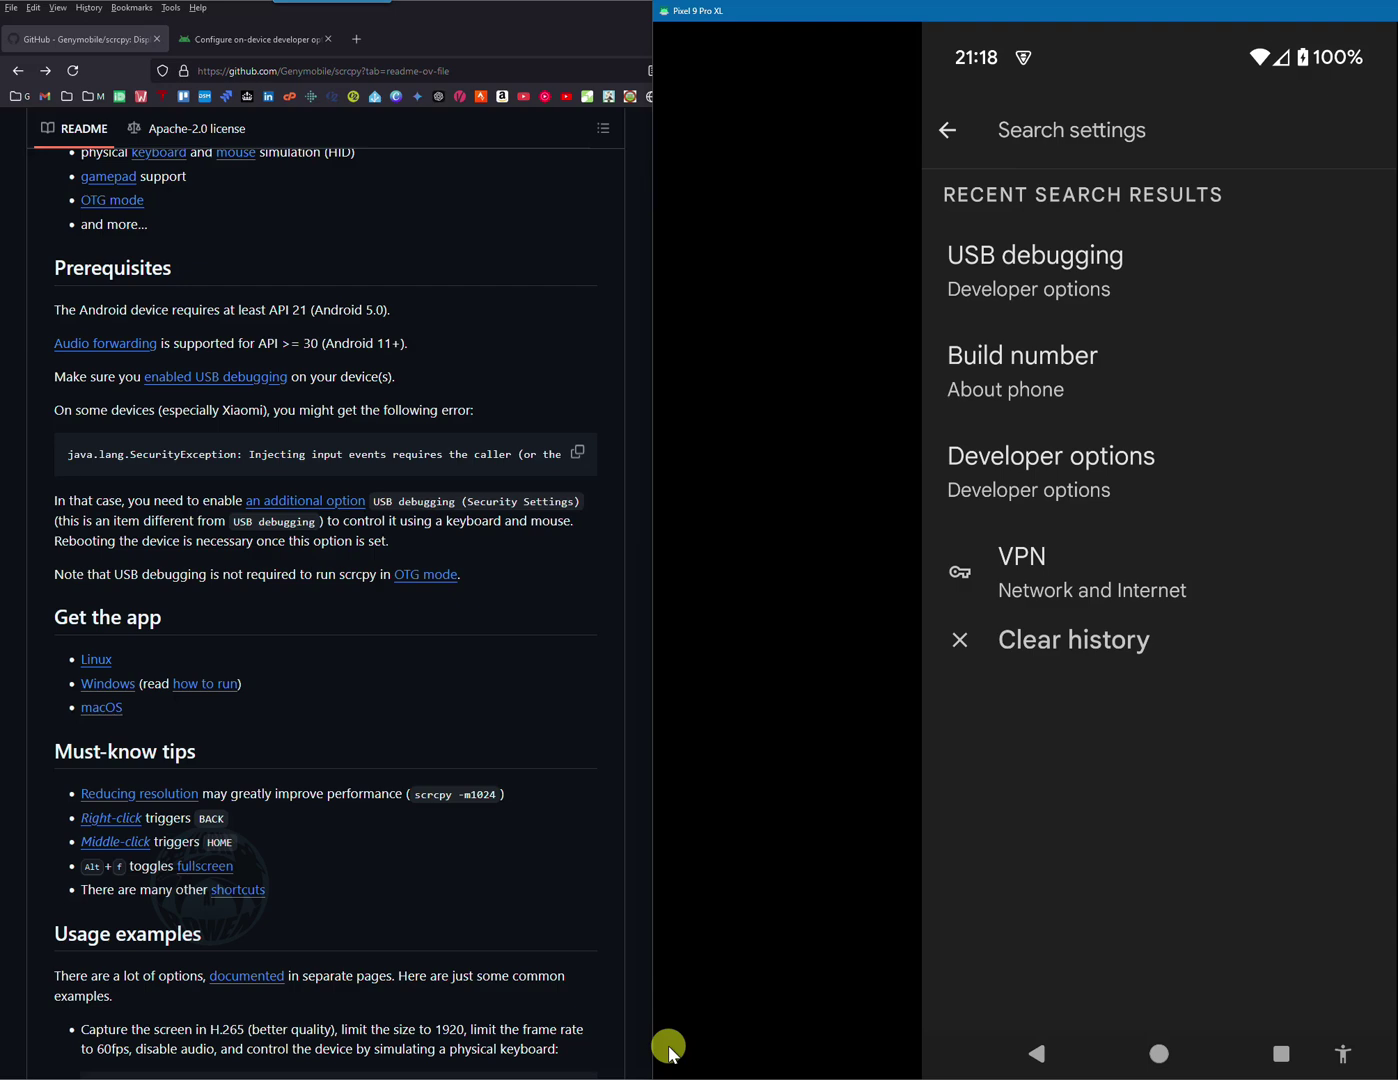
{"action": "right_click", "coordinate": [669, 1055]}
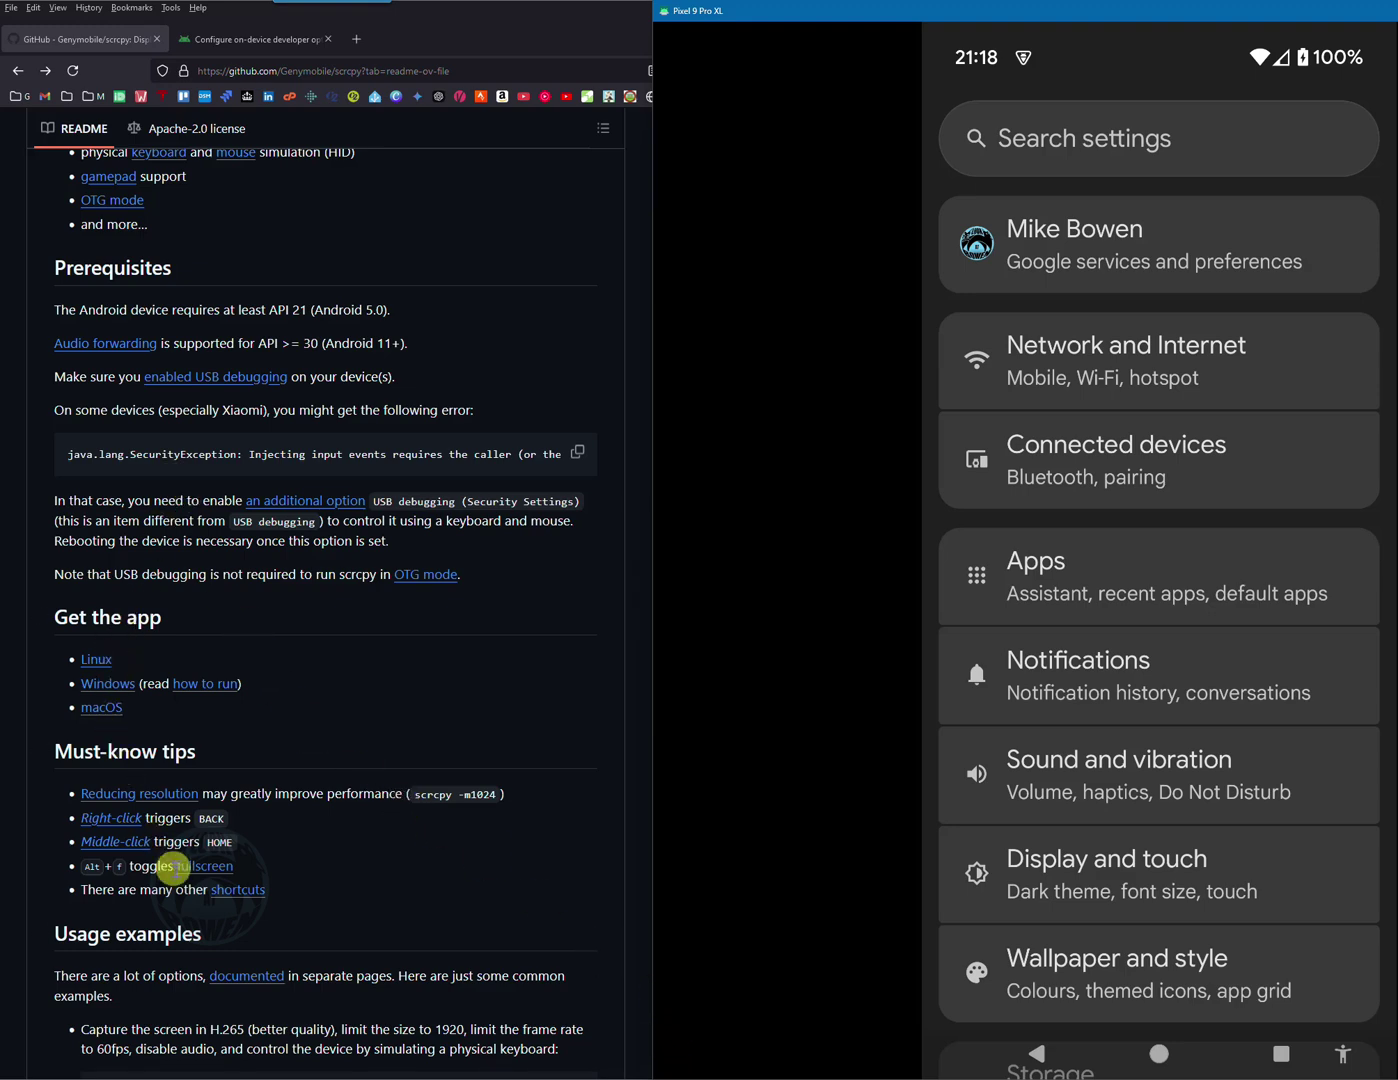
{"action": "scroll", "coordinate": [178, 859], "scroll_direction": "up", "scroll_amount": 5}
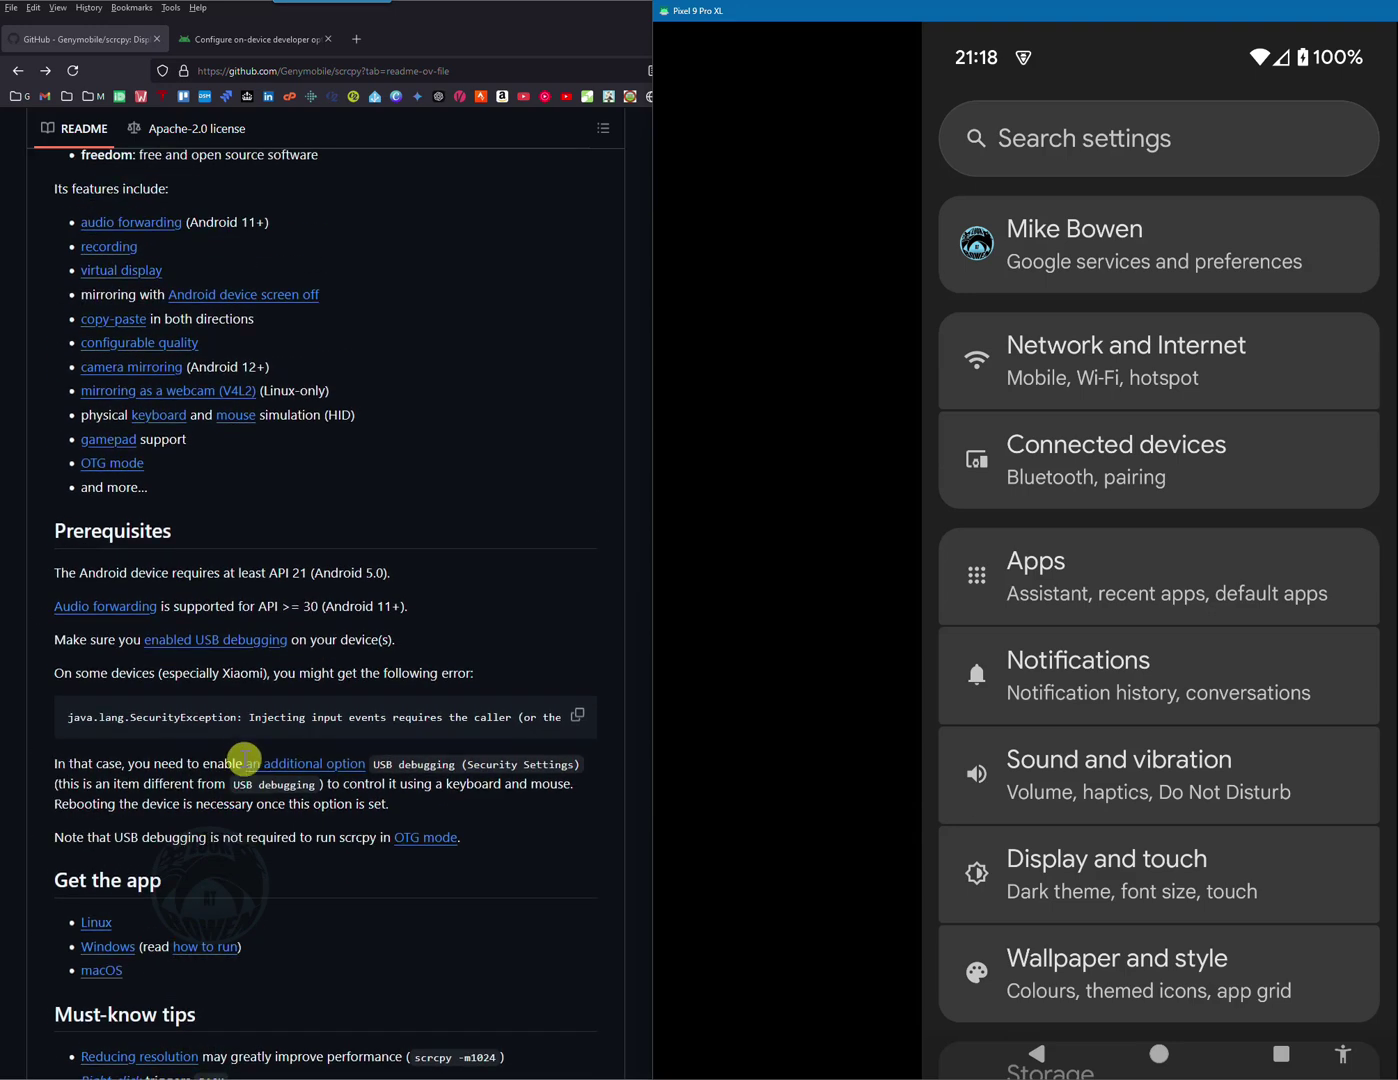
{"action": "right_click", "coordinate": [197, 646]}
- Open the USB debugging guide, highlight 'Developer options', search 'build' in phone Settings, then return to main Settings
{"action": "left_click", "coordinate": [248, 652]}
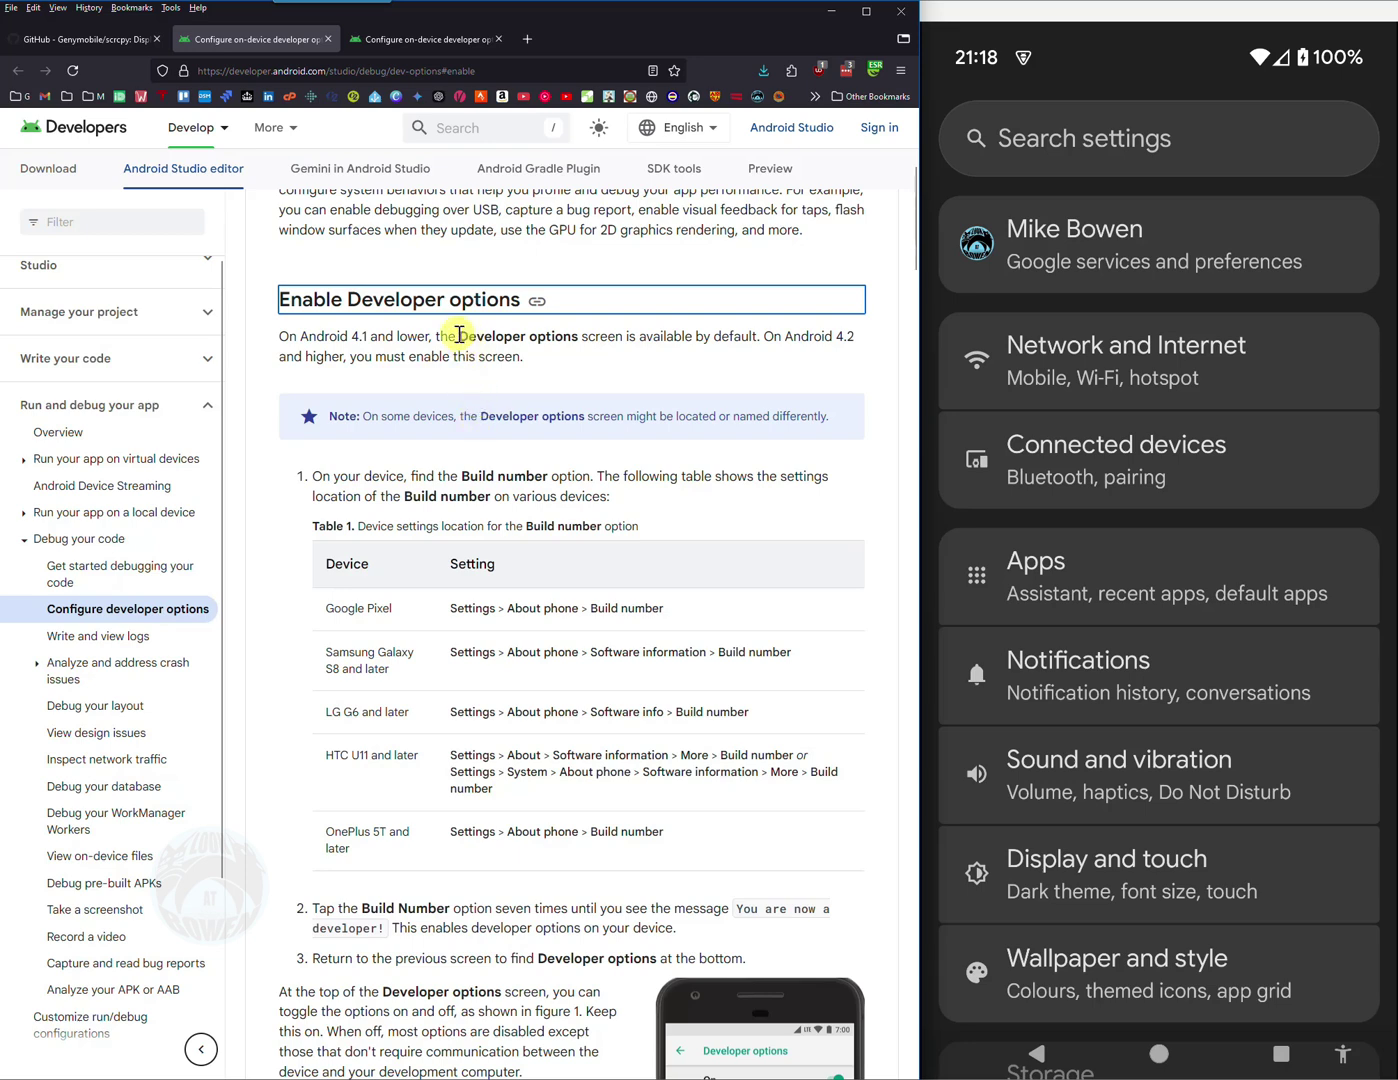
{"action": "left_click_drag", "start_coordinate": [459, 334], "coordinate": [580, 337]}
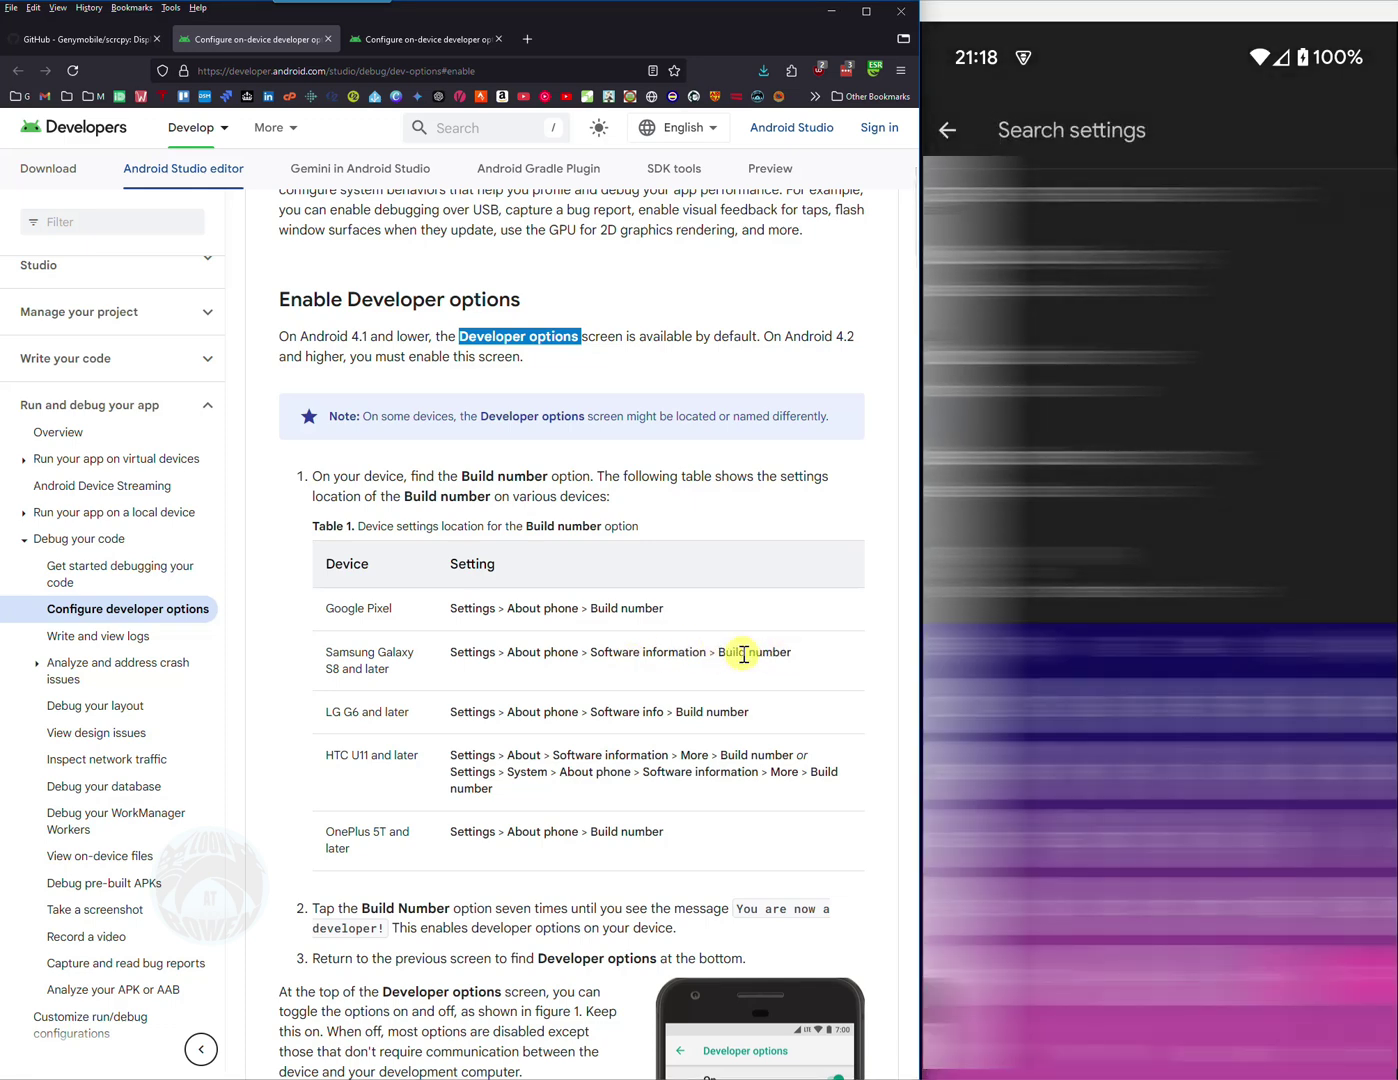
{"action": "type", "text": "build"}
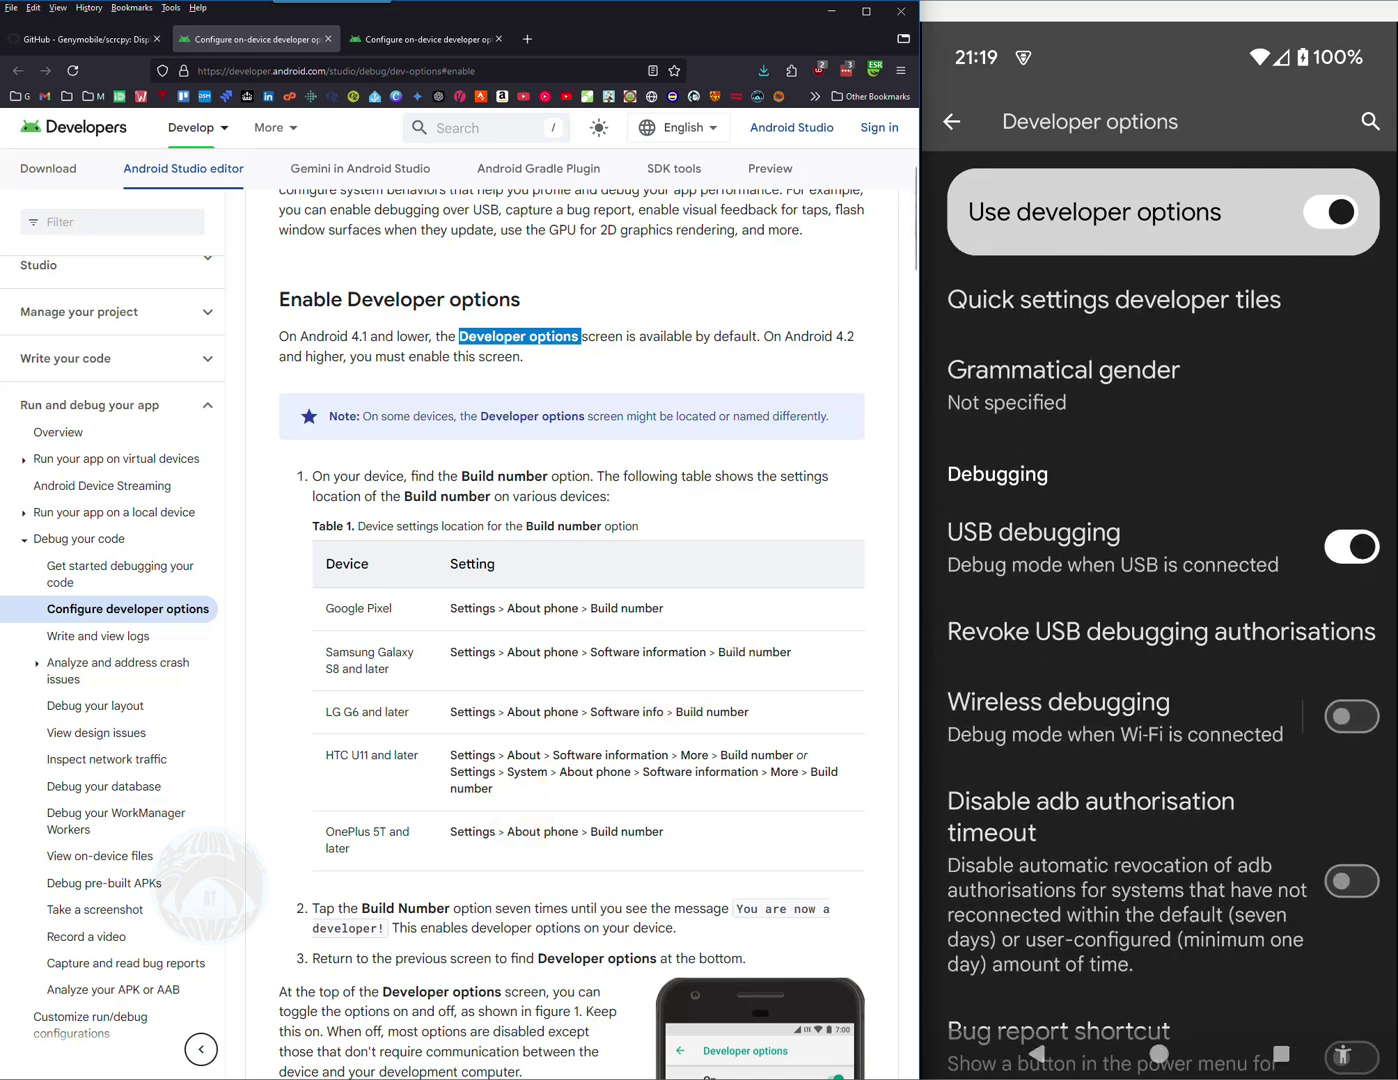
{"action": "mouse_move", "coordinate": [670, 1078]}
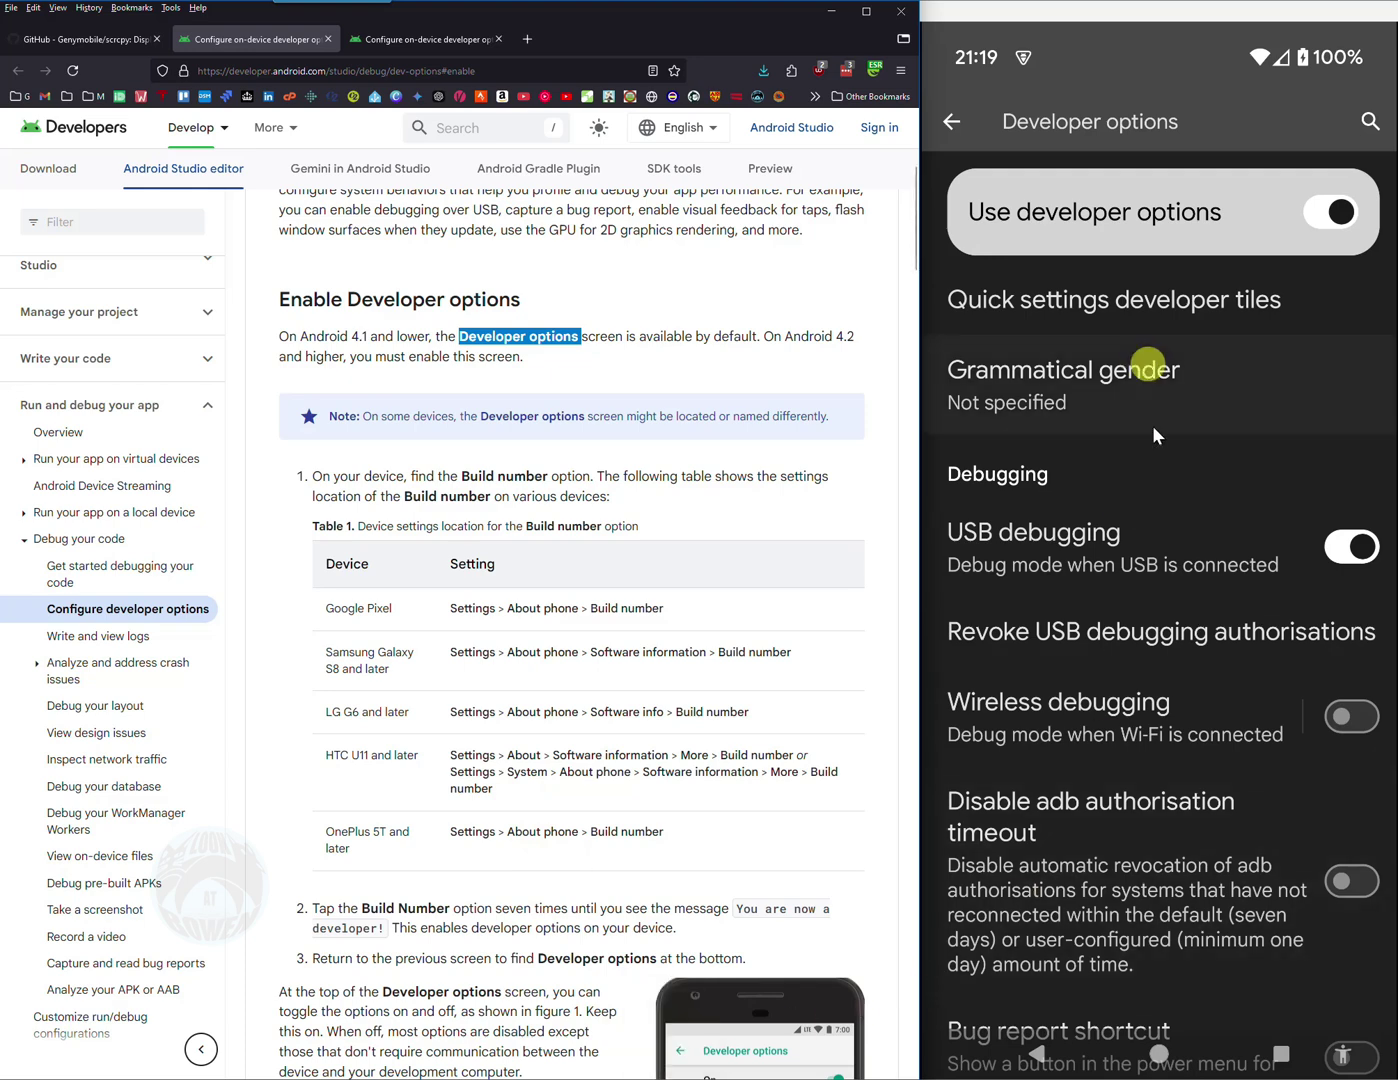
{"action": "left_click", "coordinate": [962, 132]}
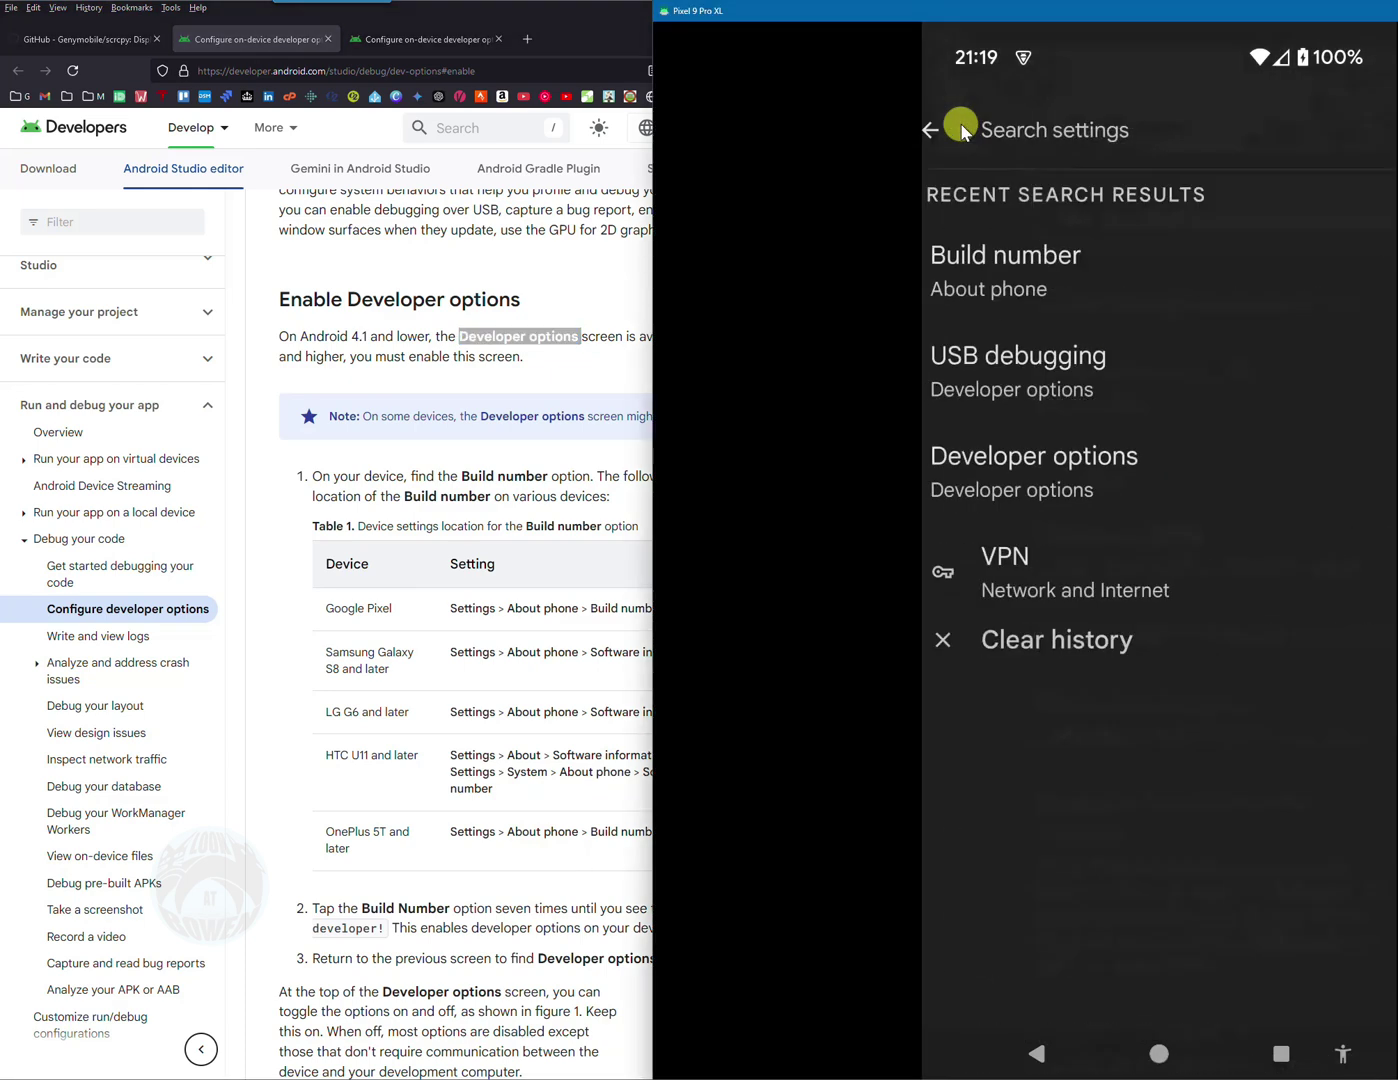
{"action": "left_click", "coordinate": [957, 131]}
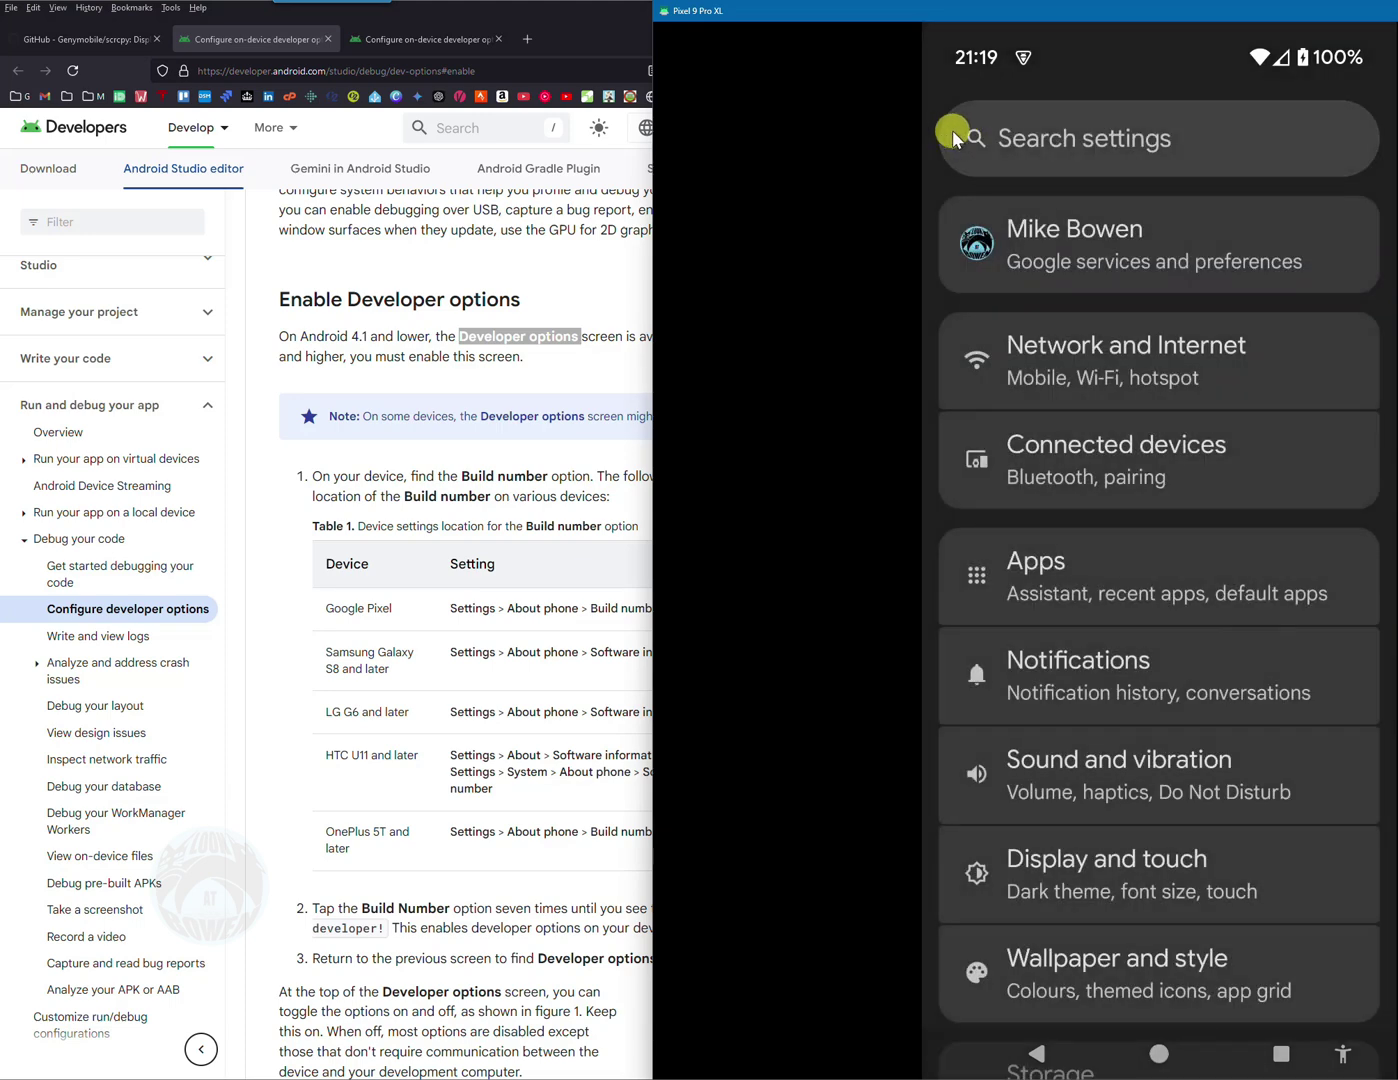
- From the home screen open Calculator and enter a quick sum using plus, times, 8 and equals
{"action": "left_click", "coordinate": [1157, 1056]}
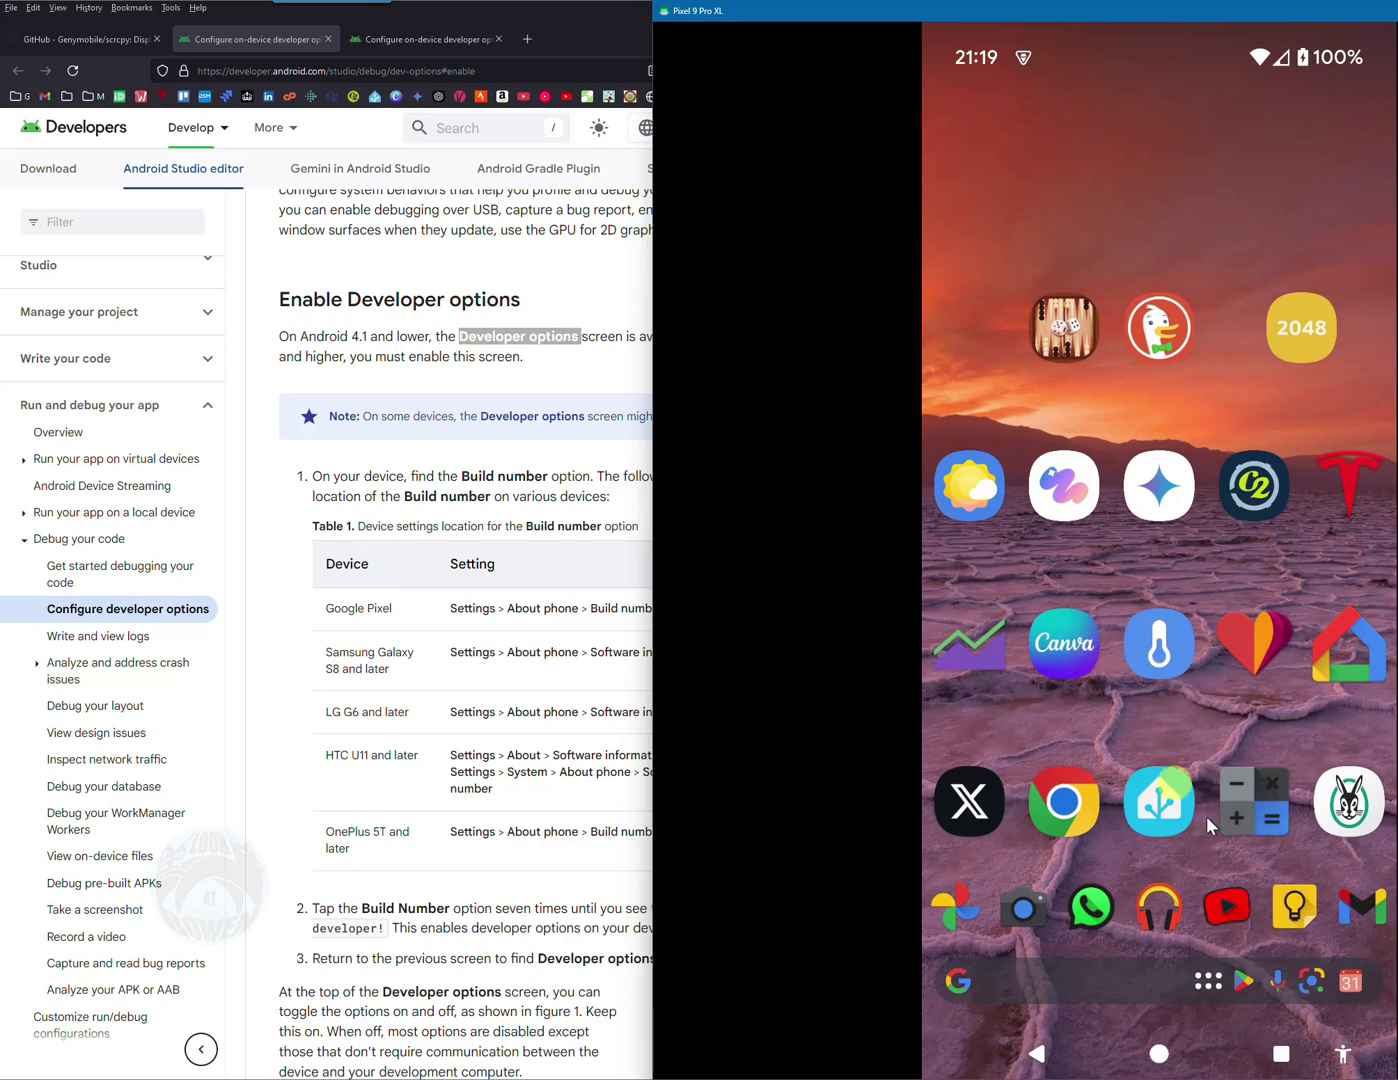
{"action": "left_click", "coordinate": [1246, 797]}
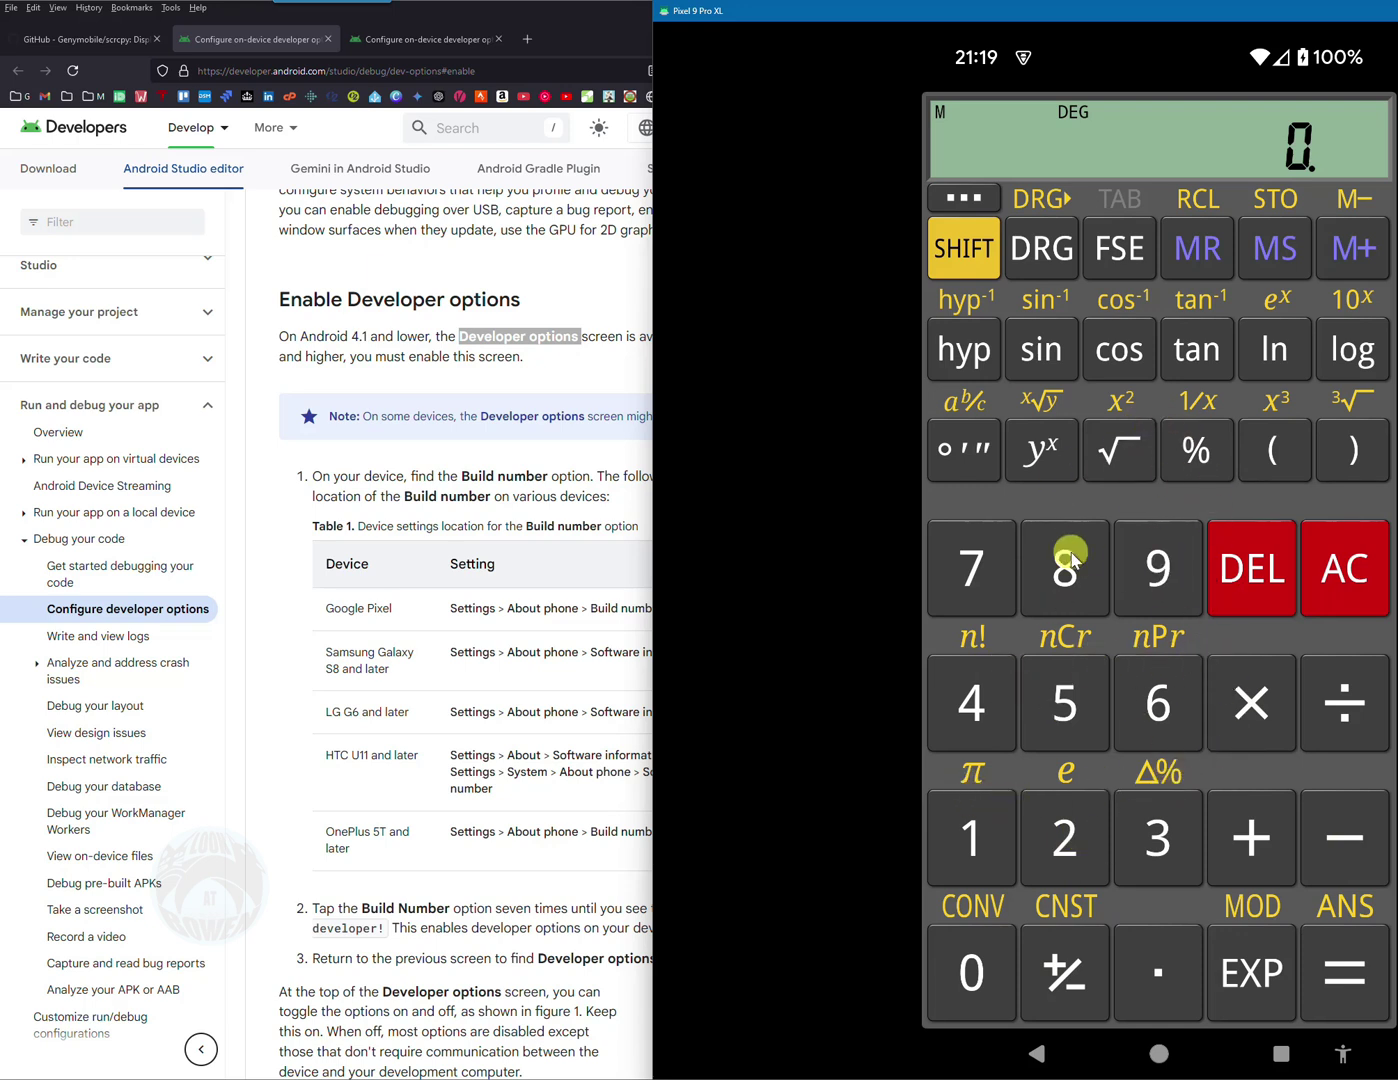
{"action": "left_click", "coordinate": [1238, 847]}
{"action": "left_click", "coordinate": [1247, 677]}
{"action": "left_click", "coordinate": [1064, 565]}
{"action": "left_click", "coordinate": [1249, 835]}
- Launch the rabbit-icon heating app, open Hottie's Weekly planner, and return to it via recent apps
{"action": "middle_click", "coordinate": [1225, 831]}
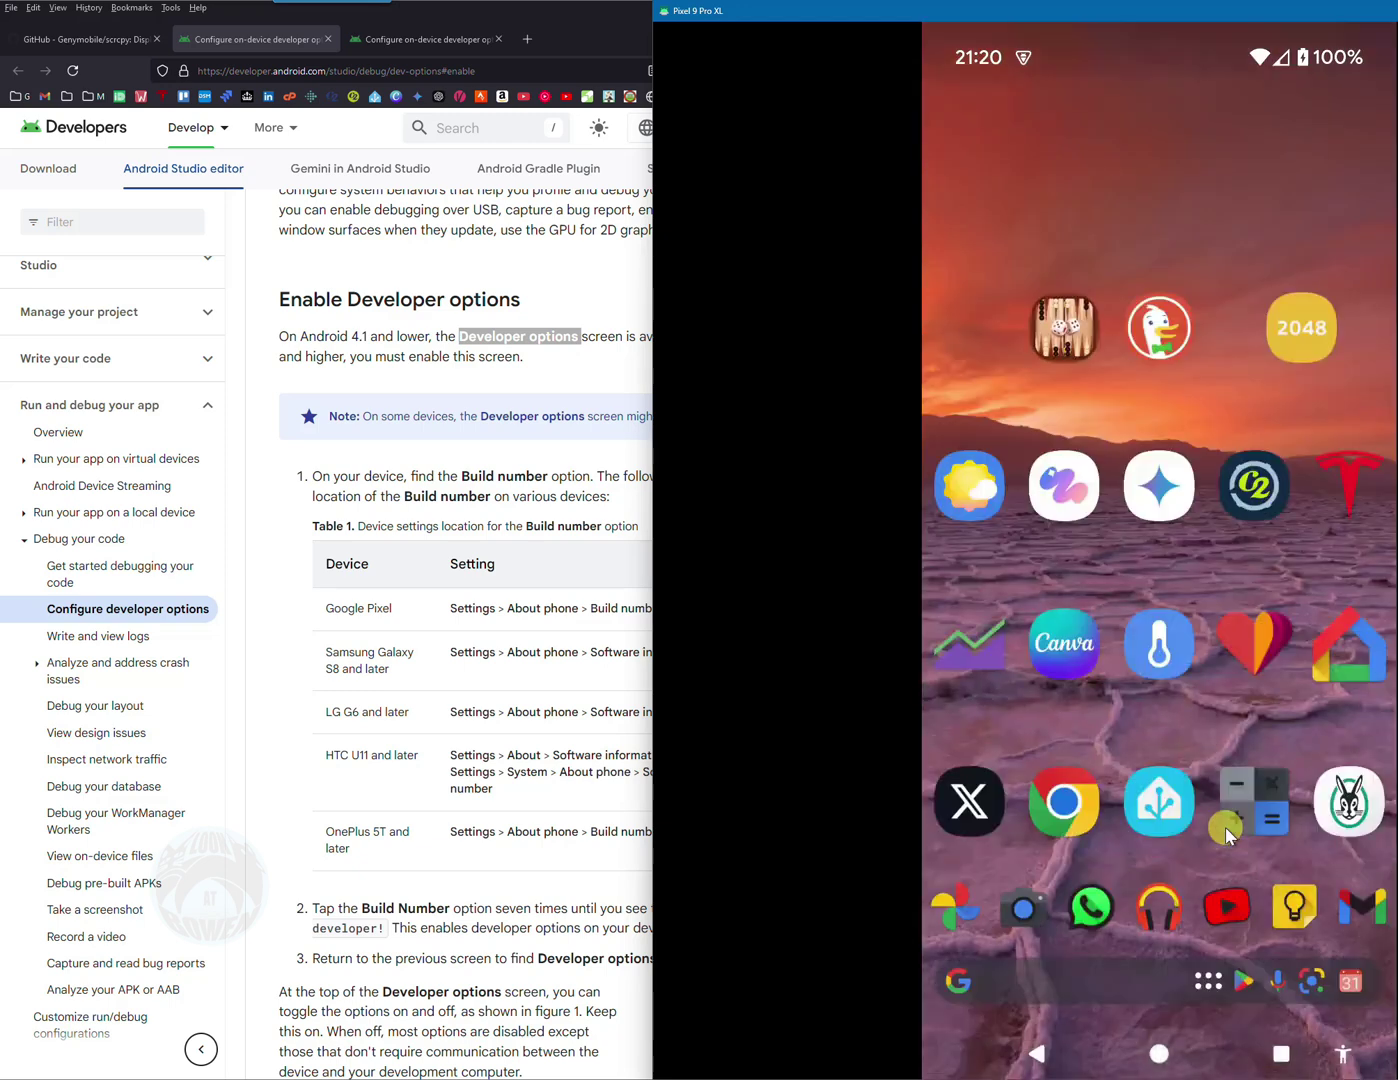
{"action": "left_click", "coordinate": [1225, 831]}
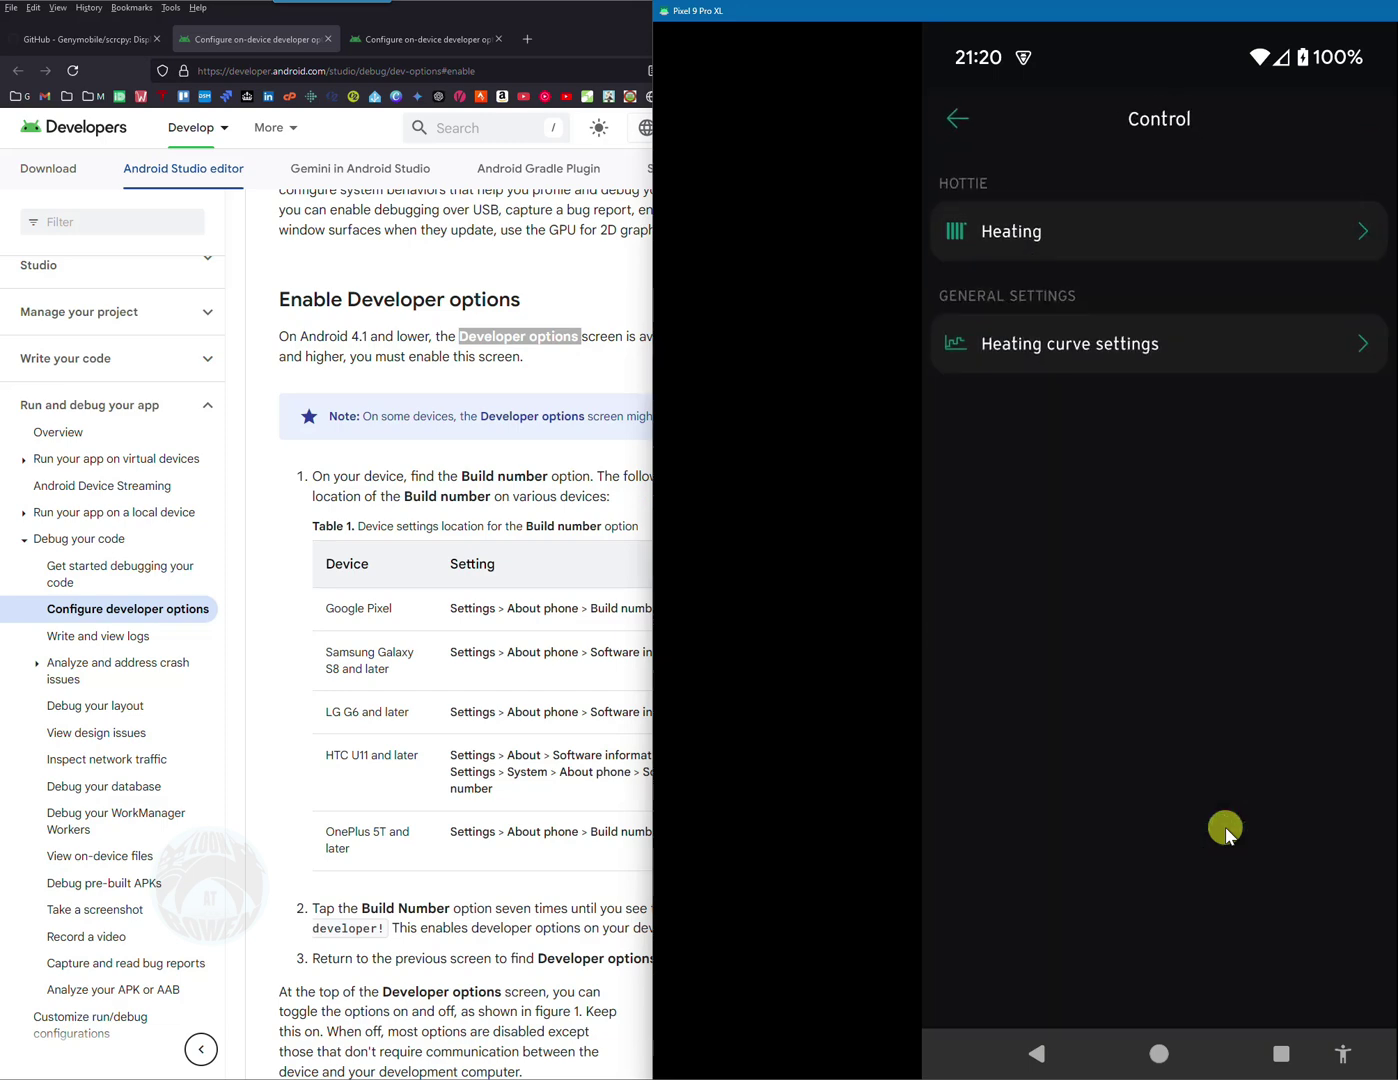
{"action": "left_click", "coordinate": [1022, 244]}
{"action": "left_click", "coordinate": [1028, 405]}
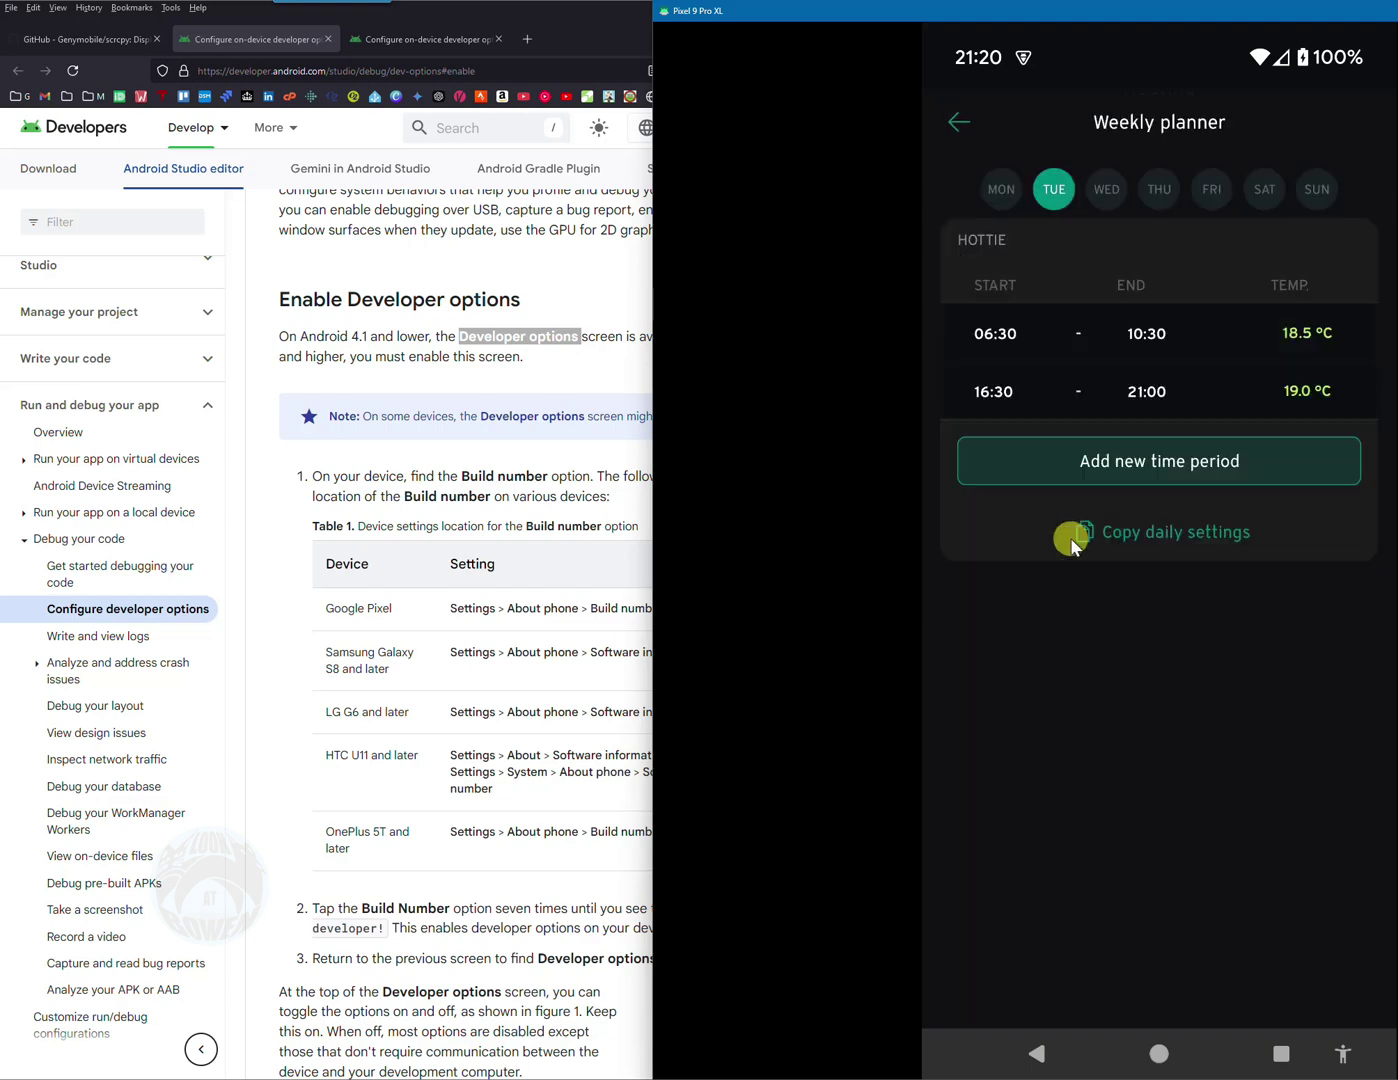
{"action": "key", "text": "alt+s"}
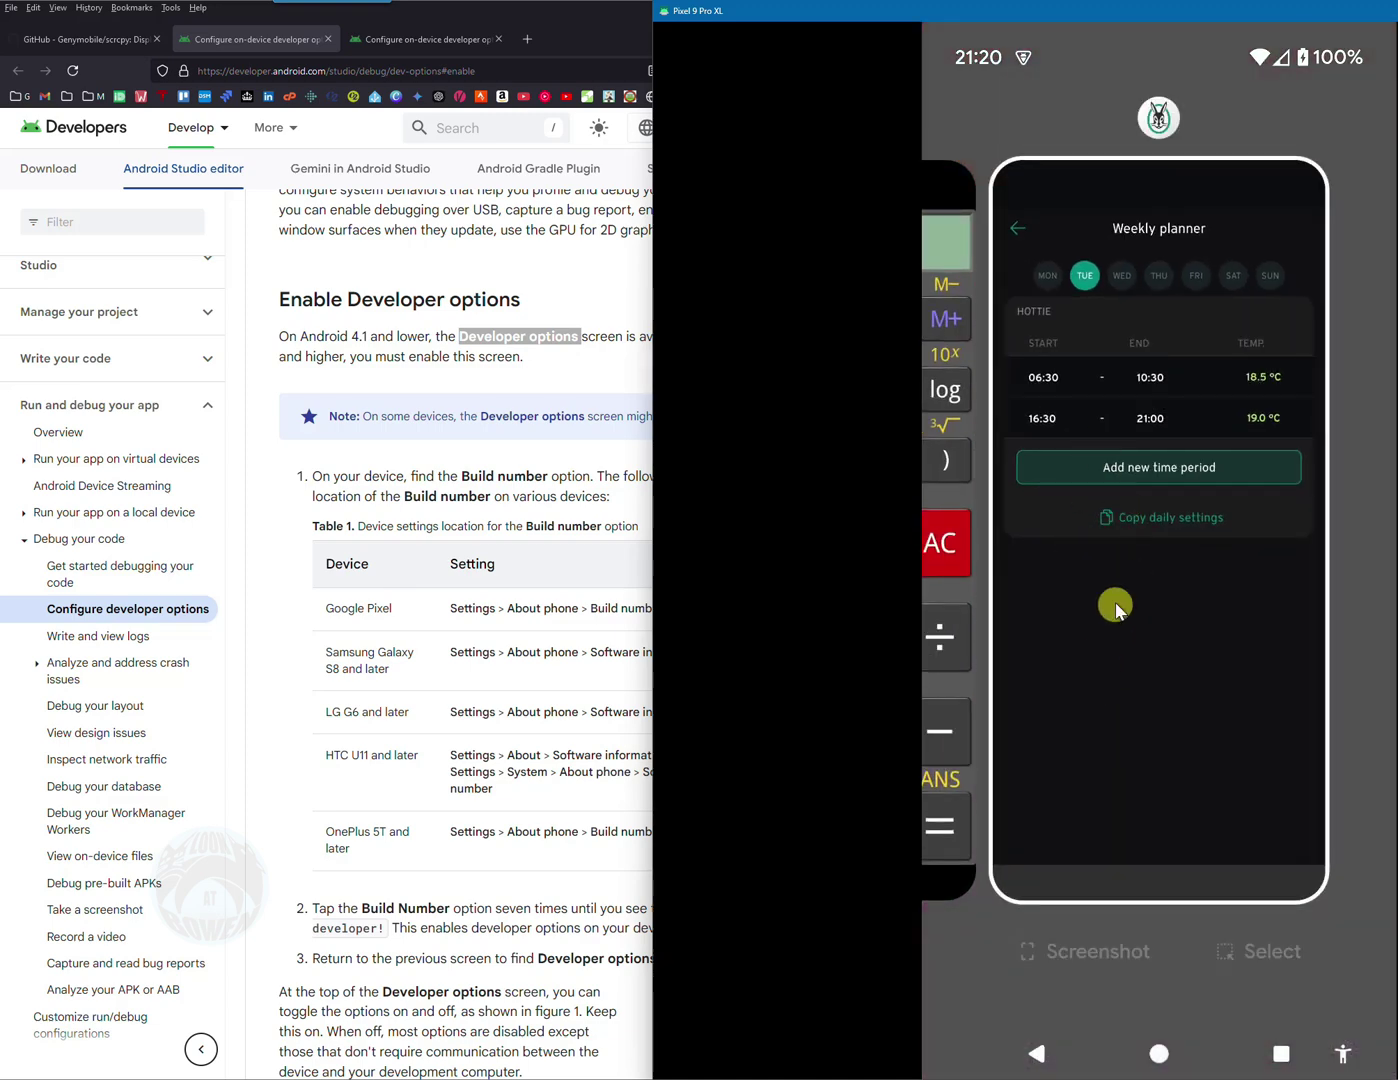
{"action": "scroll", "coordinate": [1114, 592], "scroll_direction": "left", "scroll_amount": 5}
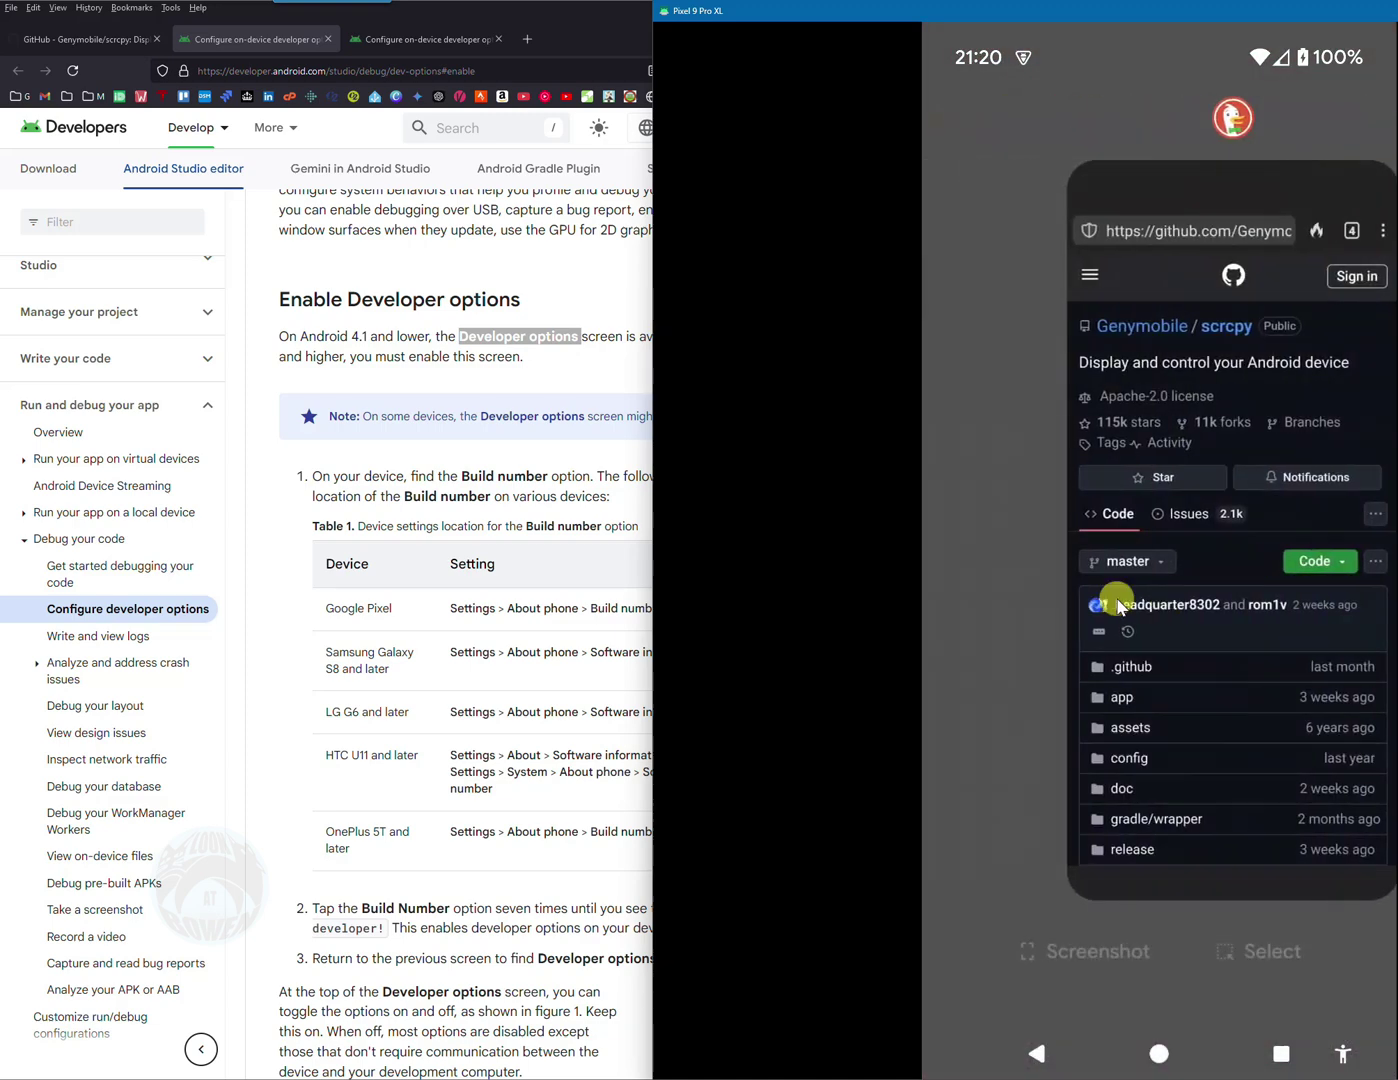
{"action": "scroll", "coordinate": [1119, 605], "scroll_direction": "right", "scroll_amount": 5}
{"action": "left_click", "coordinate": [1122, 614]}
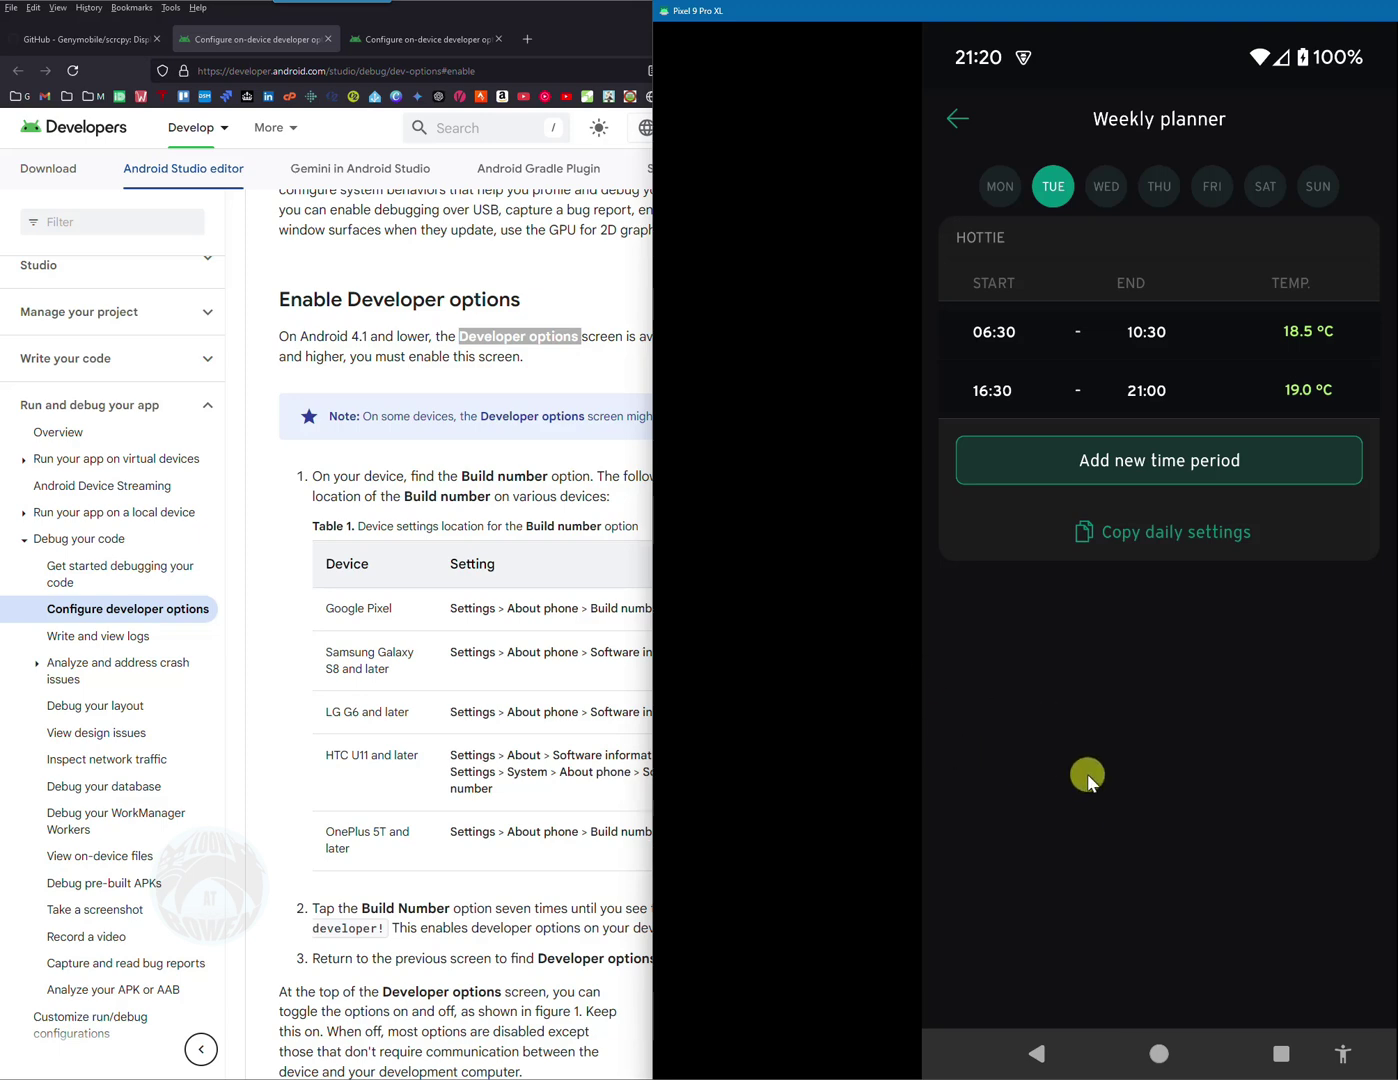
- Open Google Keep from the home screen and start a new text note
{"action": "left_click", "coordinate": [1157, 1057]}
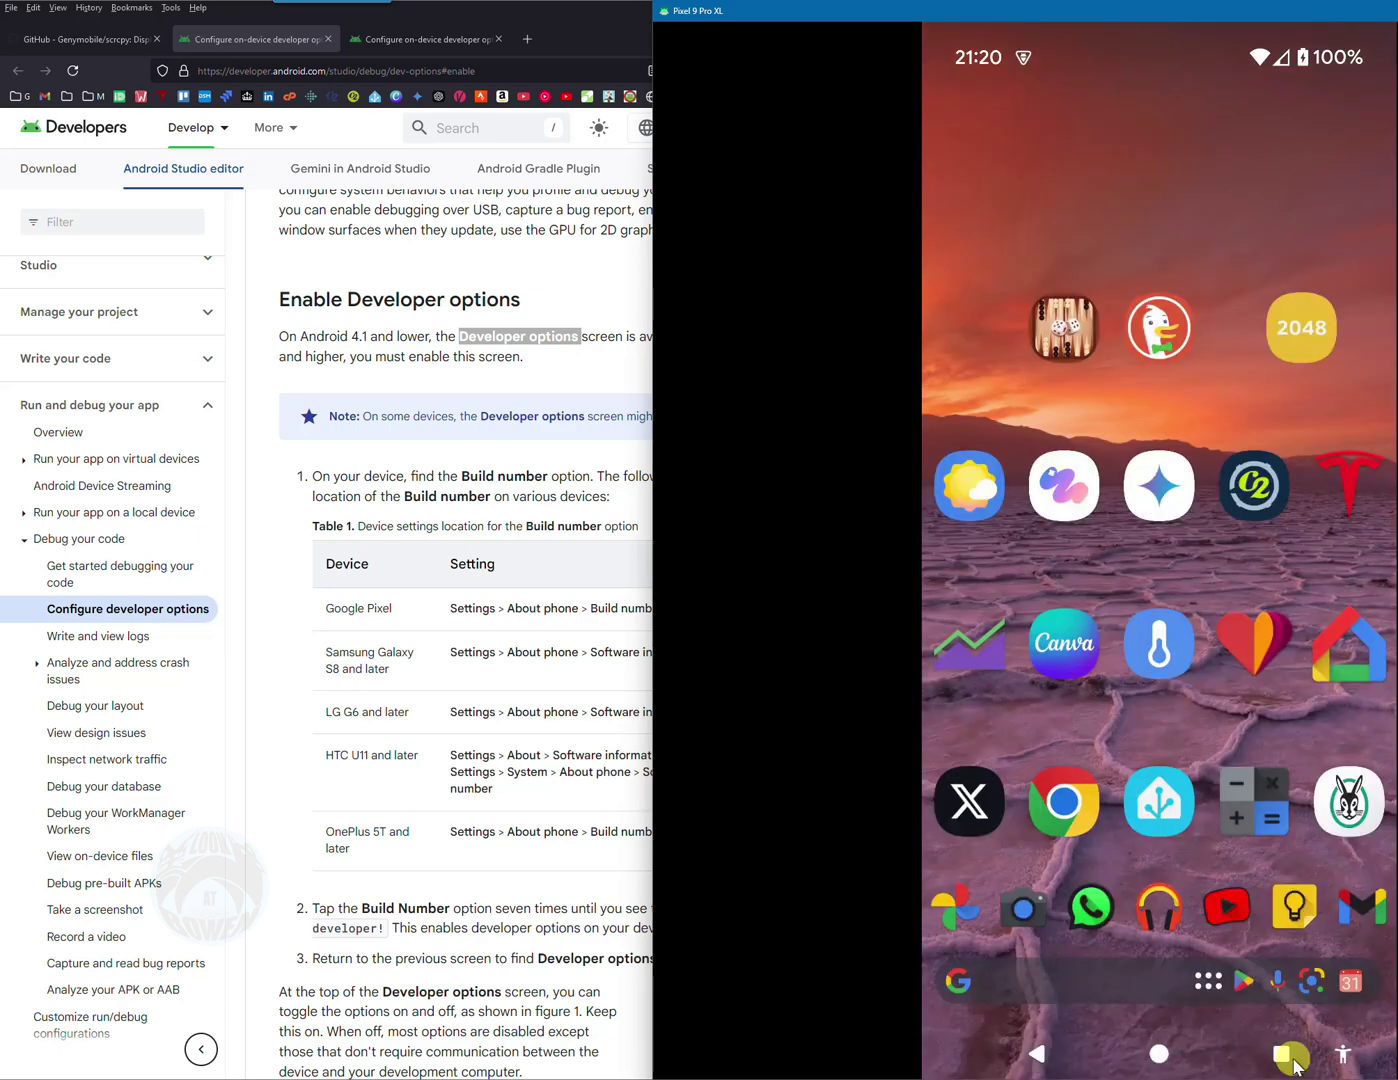
{"action": "left_click", "coordinate": [1303, 894]}
{"action": "left_click", "coordinate": [1348, 978]}
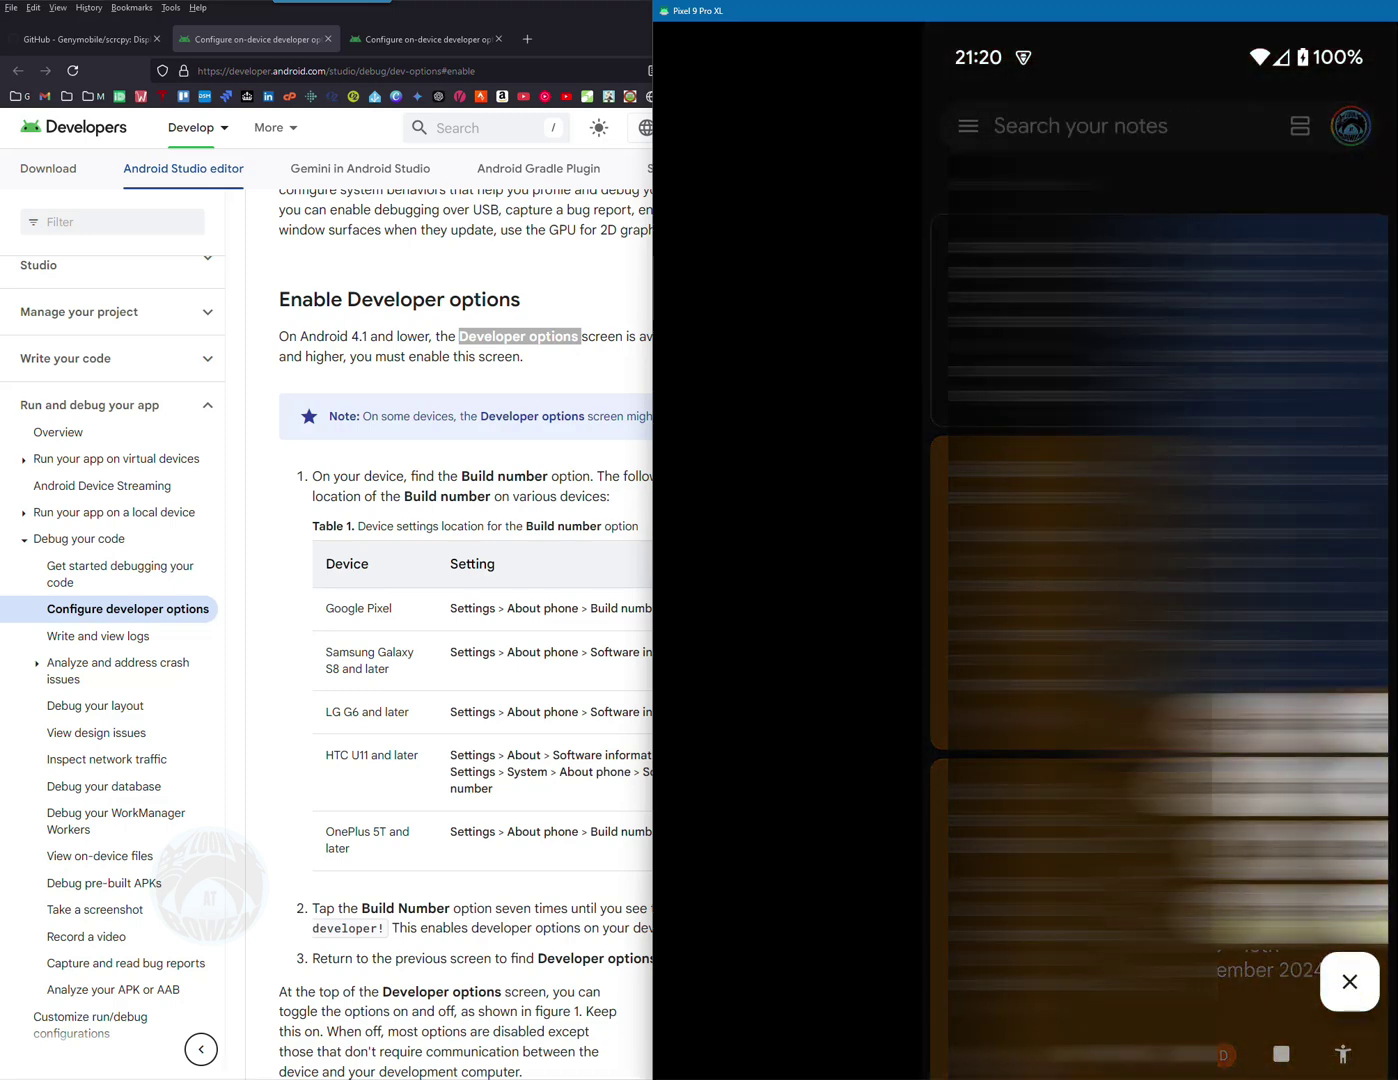
{"action": "left_click", "coordinate": [1226, 906]}
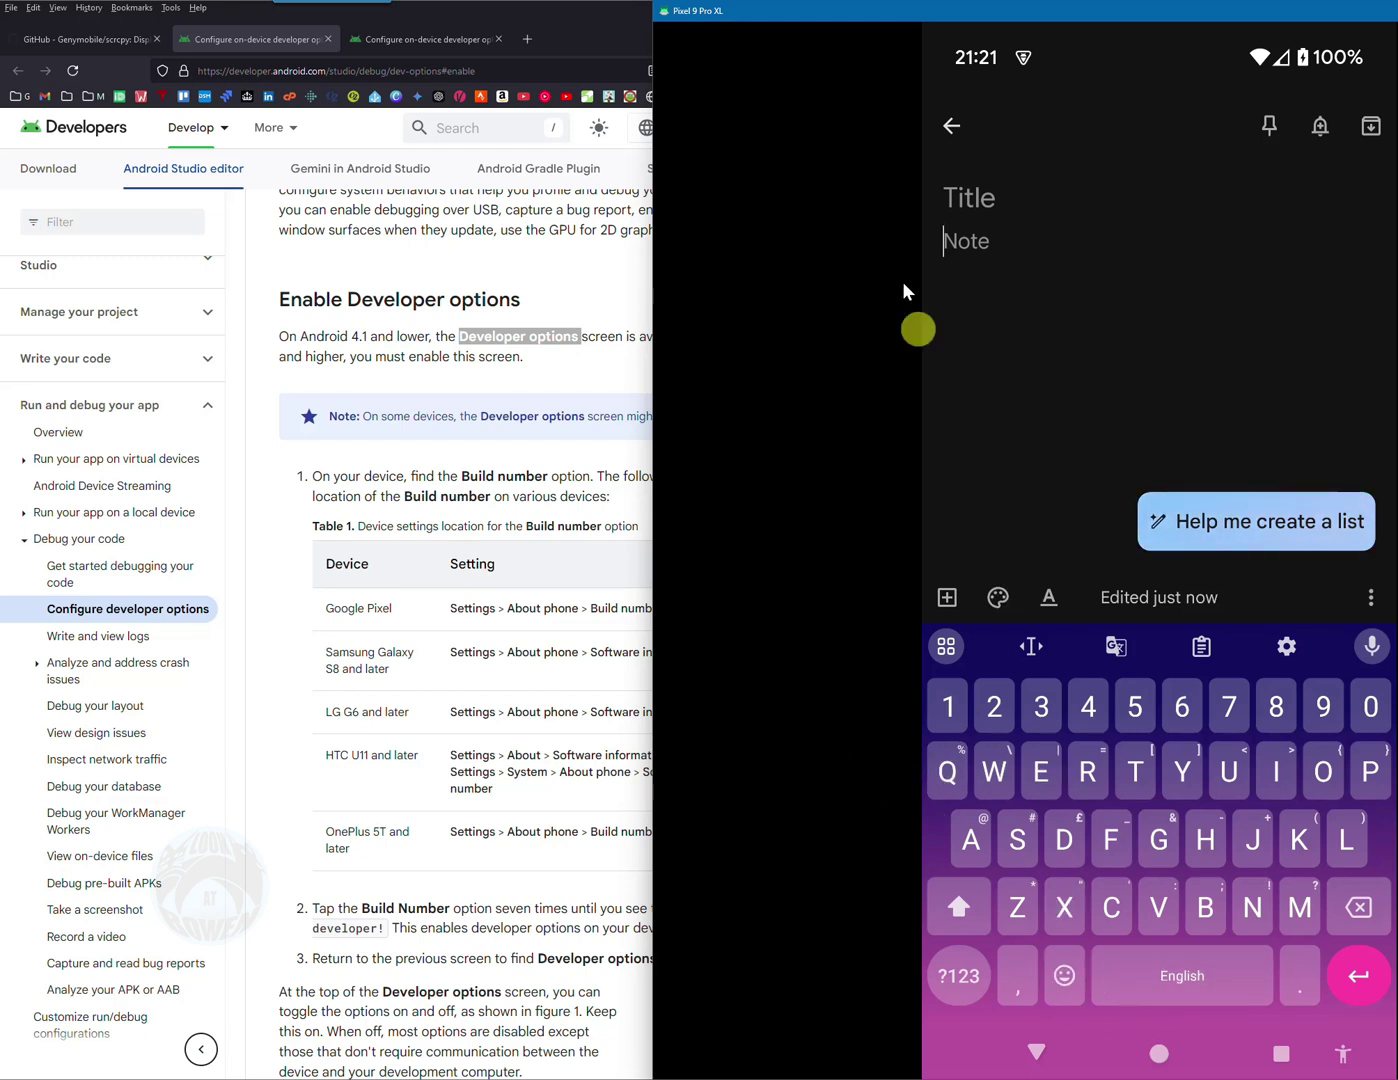
- Title the note 'Test 123' and type 'Hello World.' as its body
{"action": "left_click", "coordinate": [954, 197]}
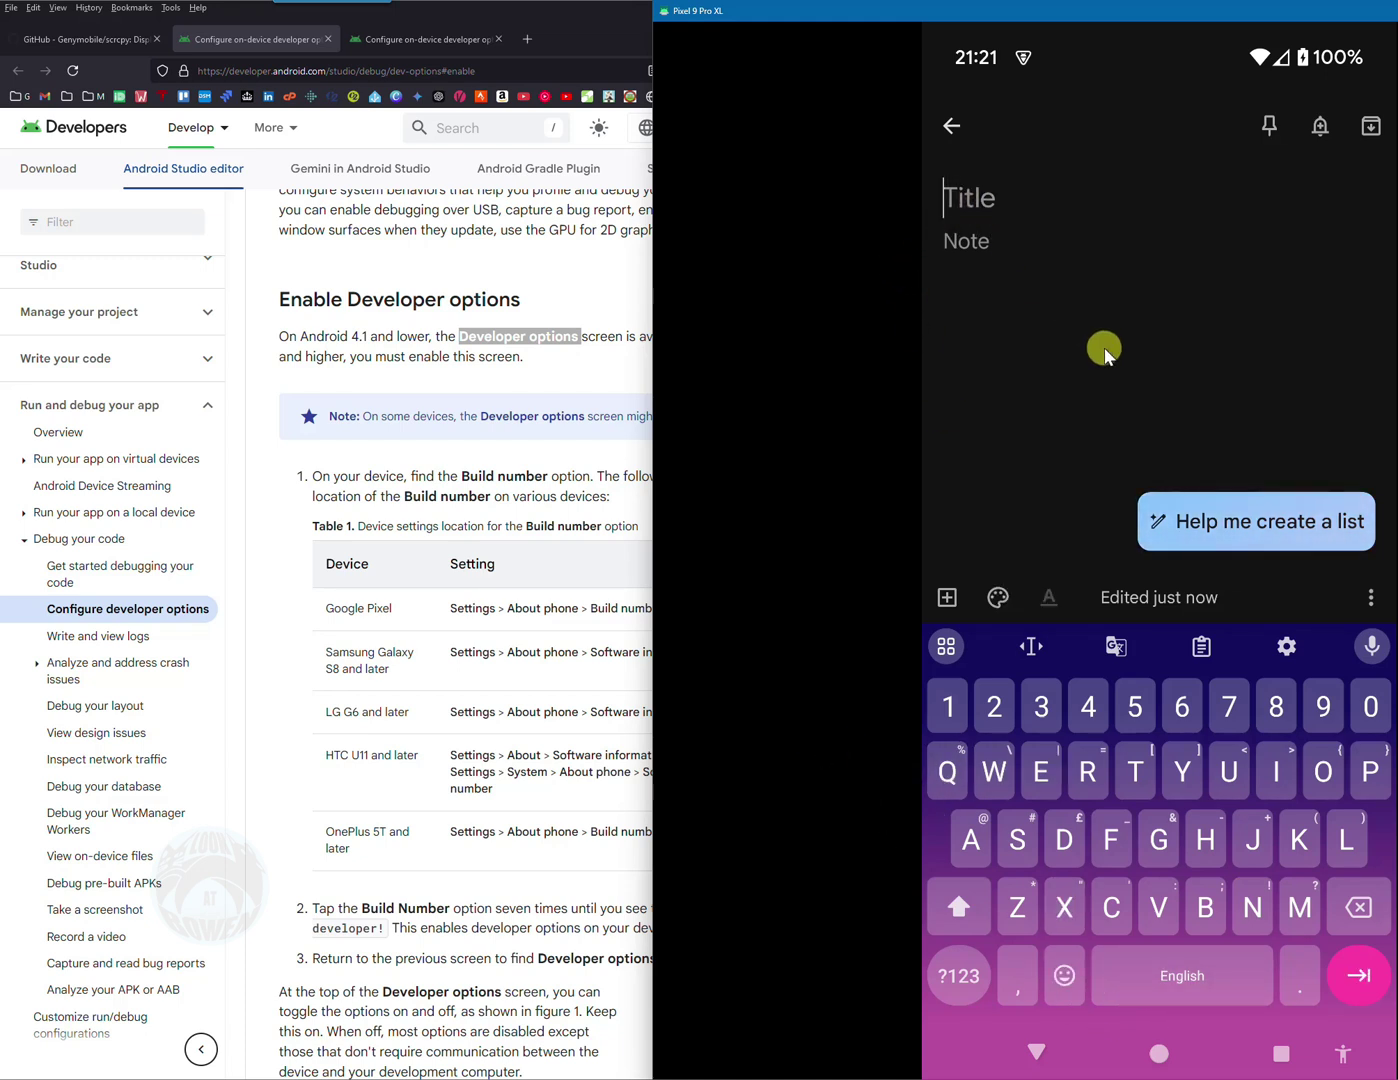
{"action": "type", "text": "Test "}
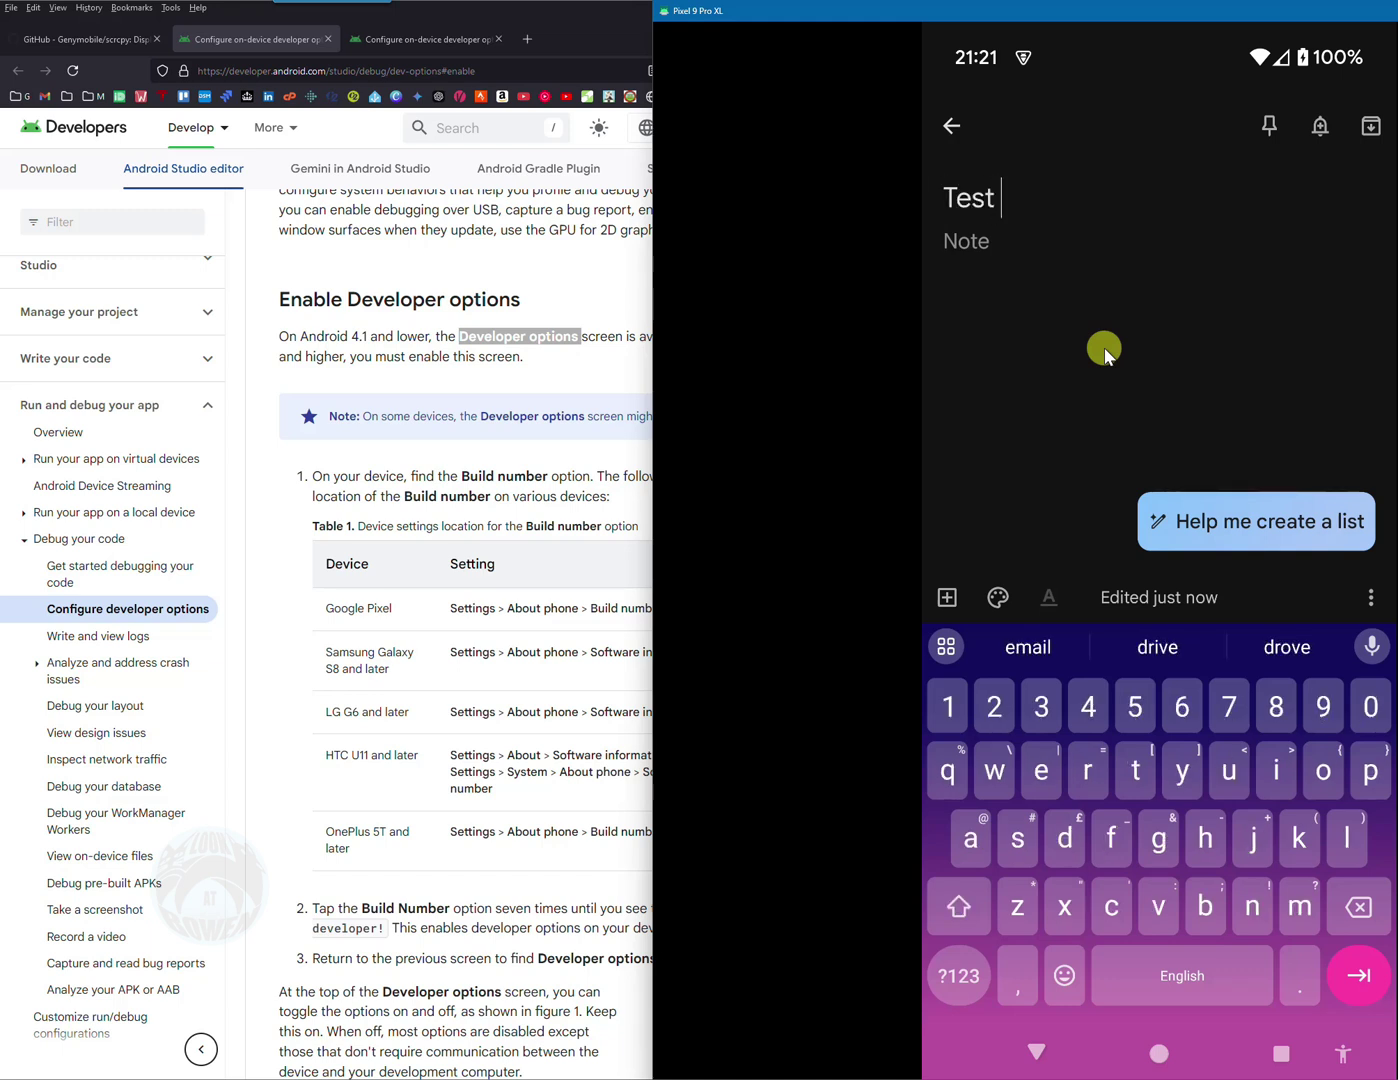
{"action": "type", "text": "123"}
{"action": "key", "text": "Return"}
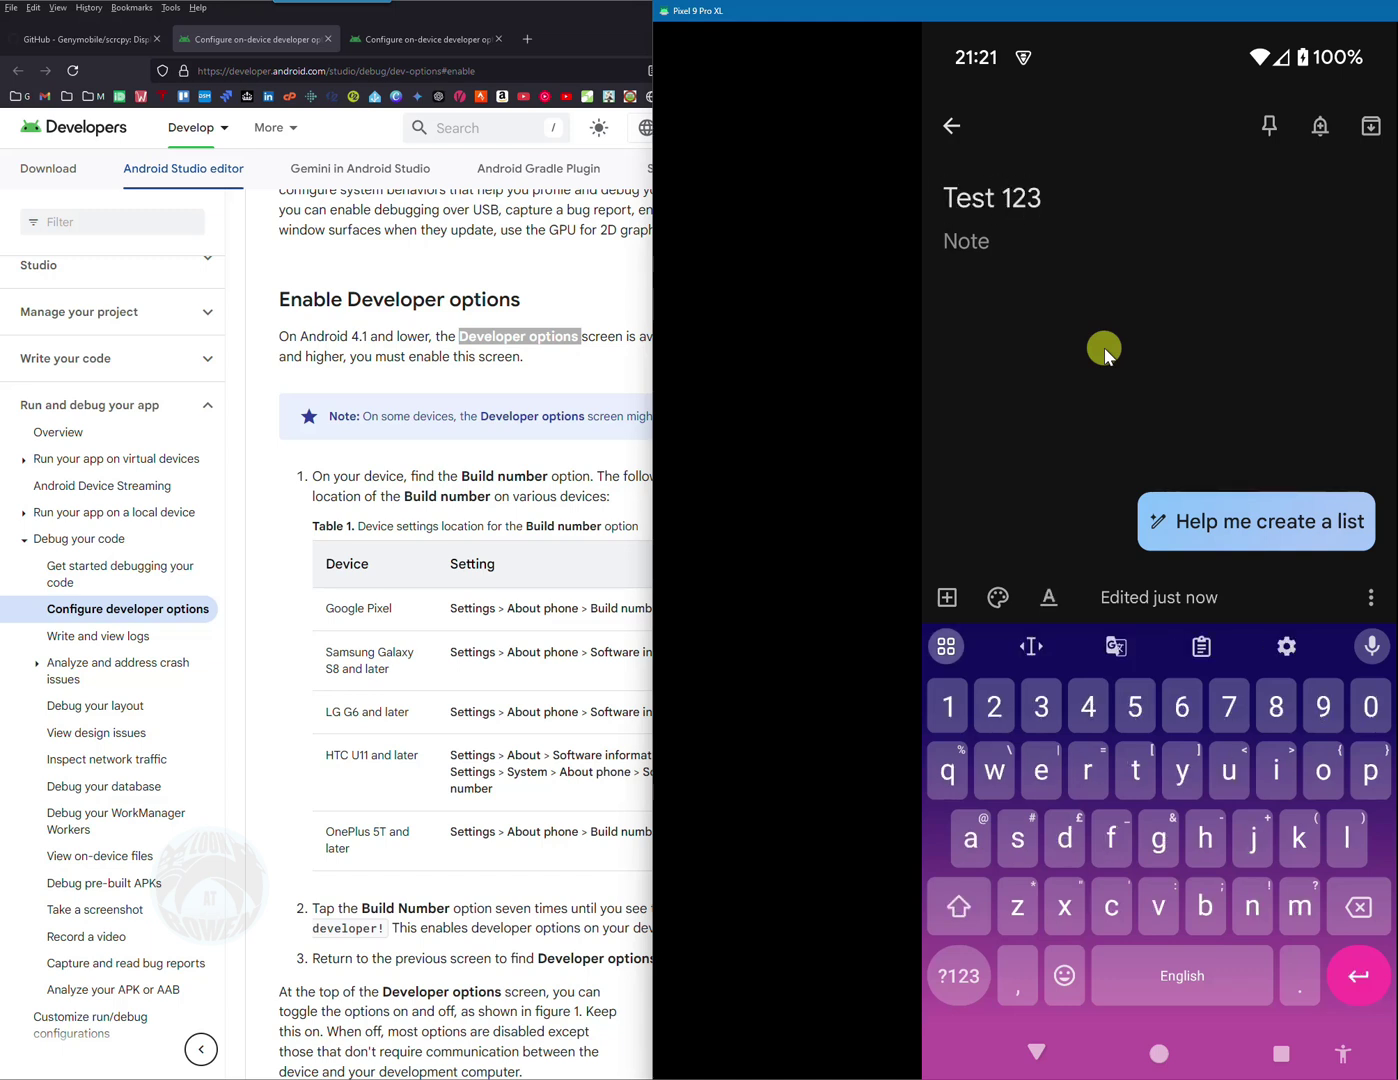
{"action": "type", "text": "Hello"}
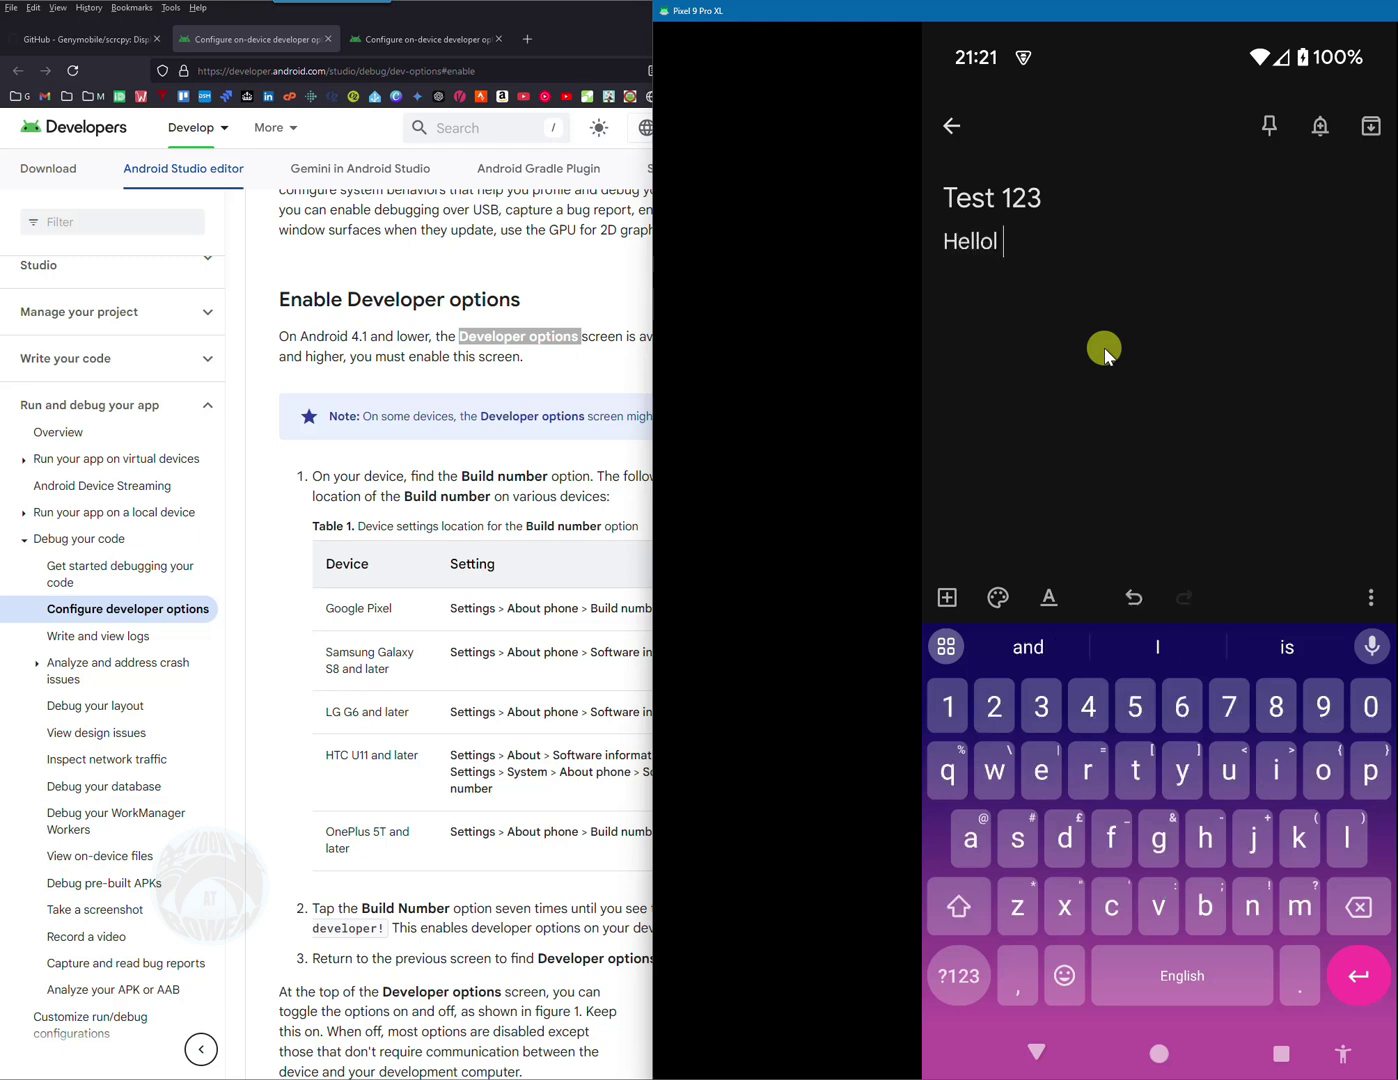
{"action": "type", "text": " World."}
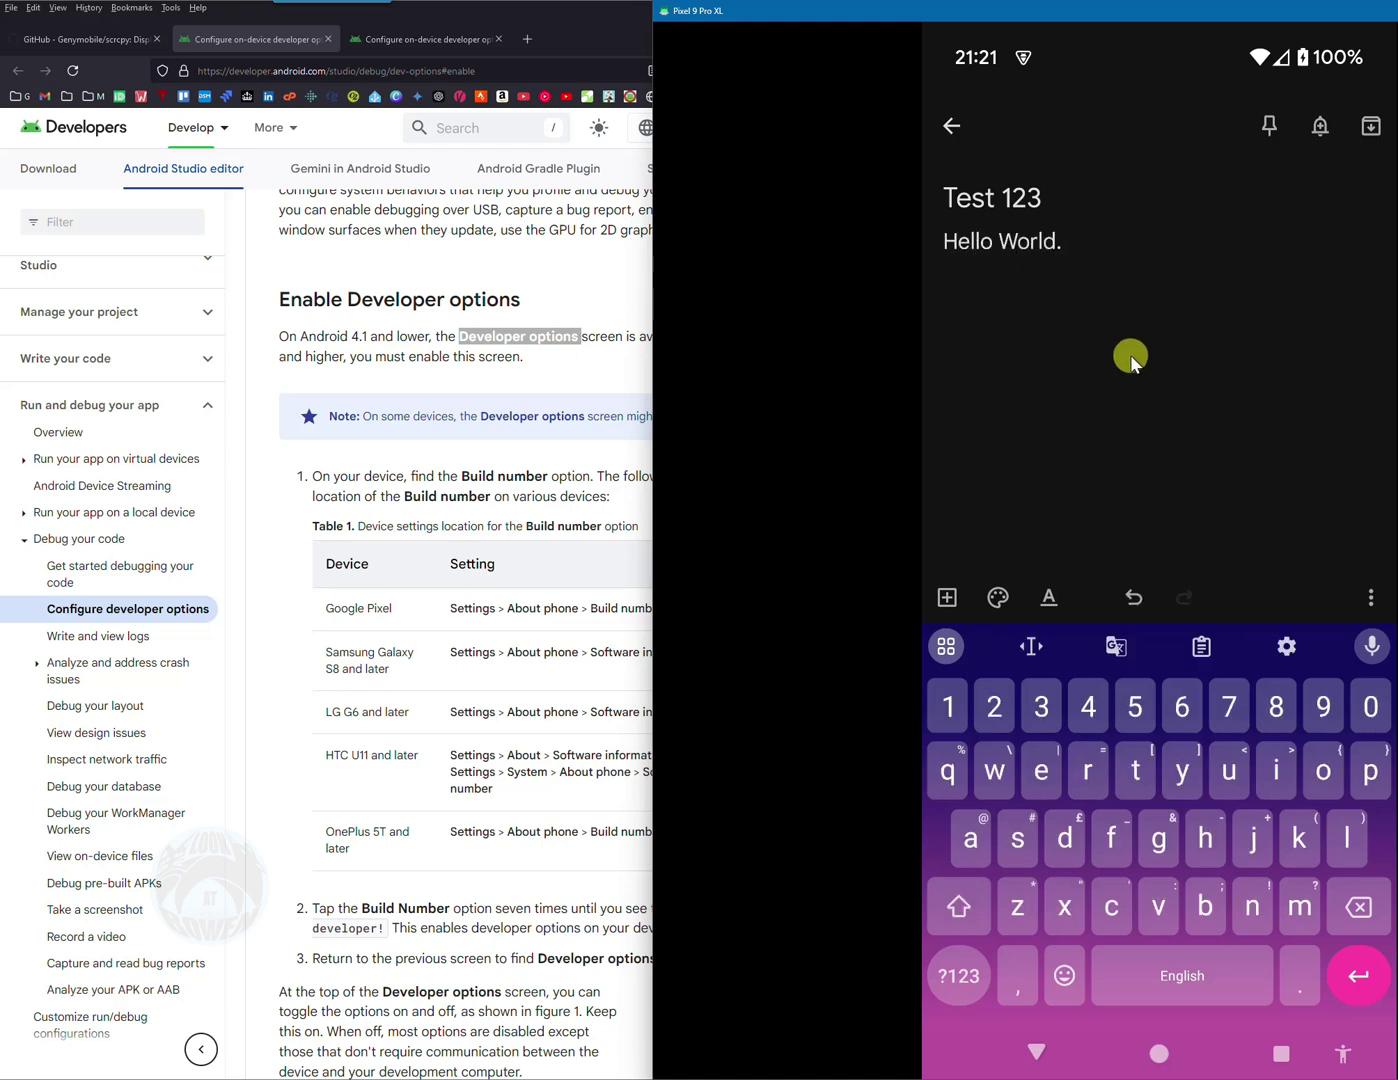
- Append a second 'Hello World.' plus the words Finger, brilliant and Freddie to the note body
{"action": "mouse_move", "coordinate": [1222, 818]}
{"action": "left_mouse_down"}
{"action": "mouse_move", "coordinate": [1250, 876]}
{"action": "mouse_move", "coordinate": [1282, 763]}
{"action": "mouse_move", "coordinate": [931, 906]}
{"action": "mouse_move", "coordinate": [1125, 871]}
{"action": "mouse_move", "coordinate": [1045, 840]}
{"action": "mouse_move", "coordinate": [957, 899]}
{"action": "mouse_move", "coordinate": [1305, 860]}
{"action": "mouse_move", "coordinate": [1040, 925]}
{"action": "mouse_move", "coordinate": [990, 812]}
{"action": "mouse_move", "coordinate": [1165, 905]}
{"action": "mouse_move", "coordinate": [1126, 908]}
{"action": "mouse_move", "coordinate": [1123, 876]}
{"action": "mouse_move", "coordinate": [1024, 890]}
{"action": "mouse_move", "coordinate": [1326, 758]}
{"action": "mouse_move", "coordinate": [1067, 830]}
{"action": "mouse_move", "coordinate": [1186, 796]}
{"action": "mouse_move", "coordinate": [1150, 840]}
{"action": "mouse_move", "coordinate": [1225, 846]}
{"action": "mouse_move", "coordinate": [1213, 849]}
{"action": "mouse_move", "coordinate": [1020, 758]}
{"action": "mouse_move", "coordinate": [1326, 792]}
{"action": "mouse_move", "coordinate": [1324, 776]}
{"action": "left_mouse_up"}
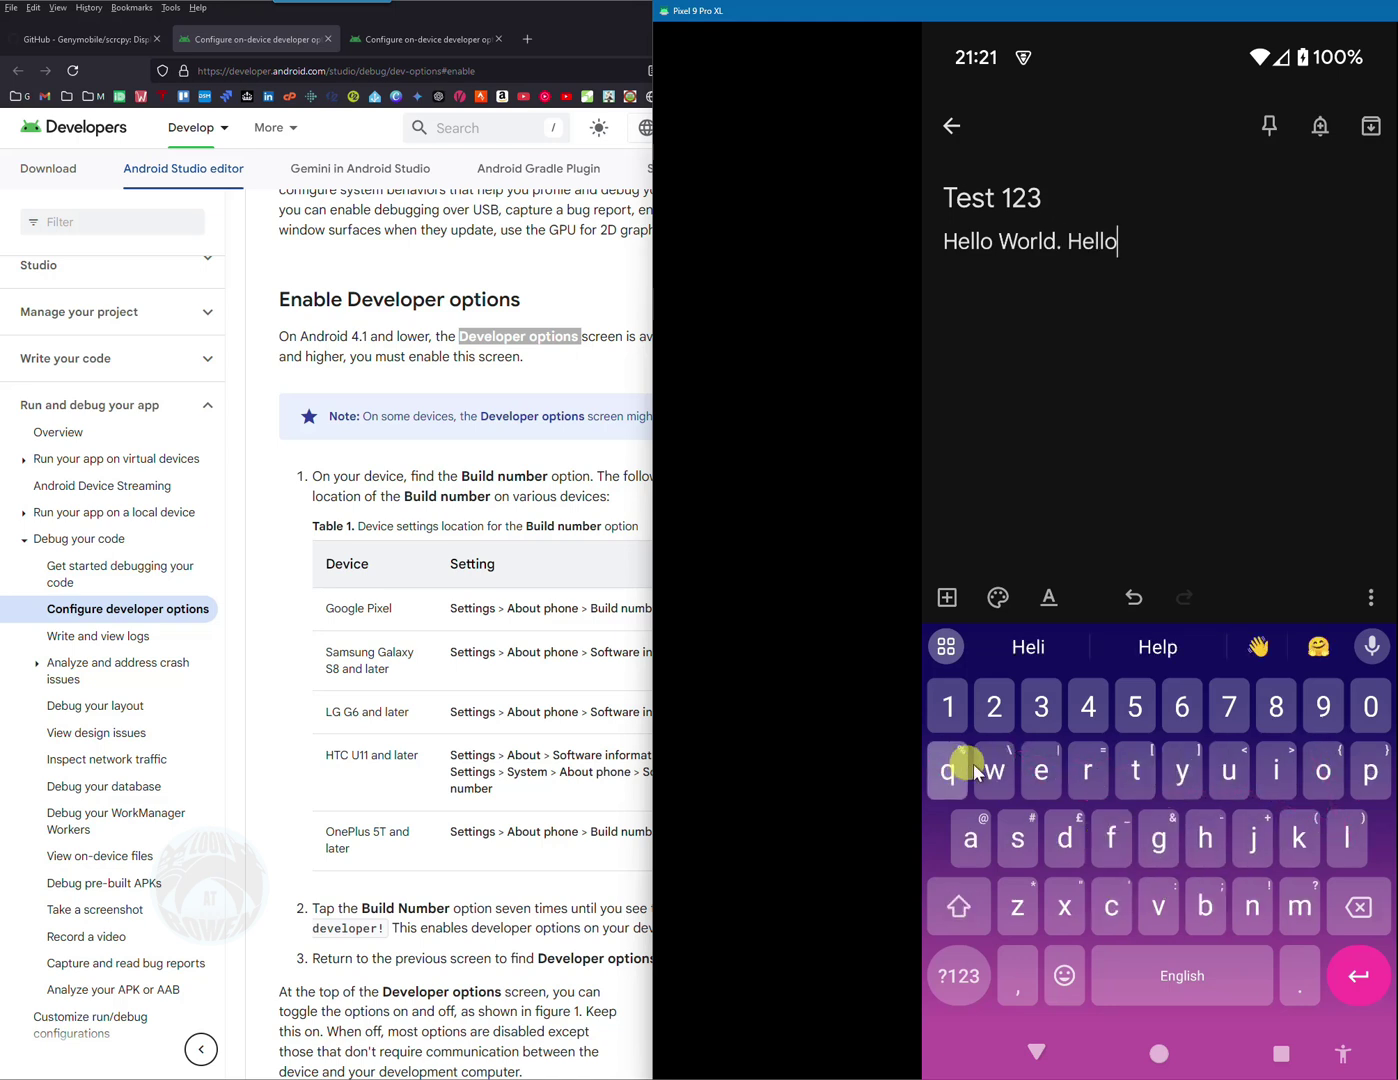
{"action": "mouse_move", "coordinate": [1007, 780]}
{"action": "left_mouse_down"}
{"action": "mouse_move", "coordinate": [1300, 765]}
{"action": "mouse_move", "coordinate": [1115, 765]}
{"action": "mouse_move", "coordinate": [1291, 793]}
{"action": "mouse_move", "coordinate": [1211, 847]}
{"action": "mouse_move", "coordinate": [1087, 835]}
{"action": "mouse_move", "coordinate": [1092, 848]}
{"action": "left_mouse_up"}
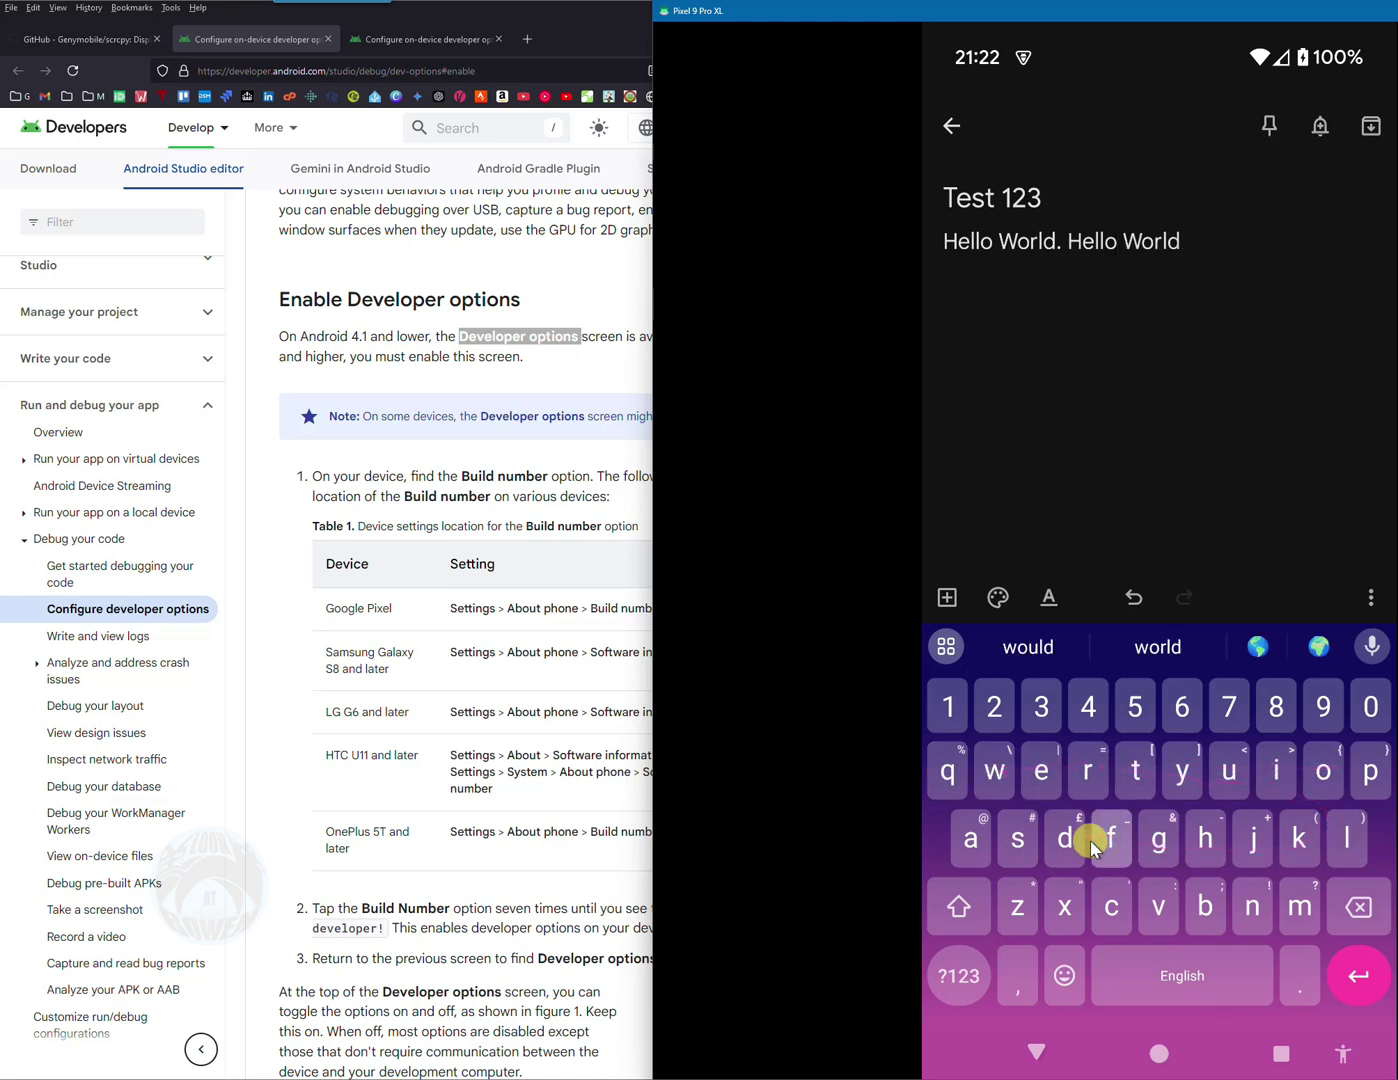
{"action": "type", "text": "."}
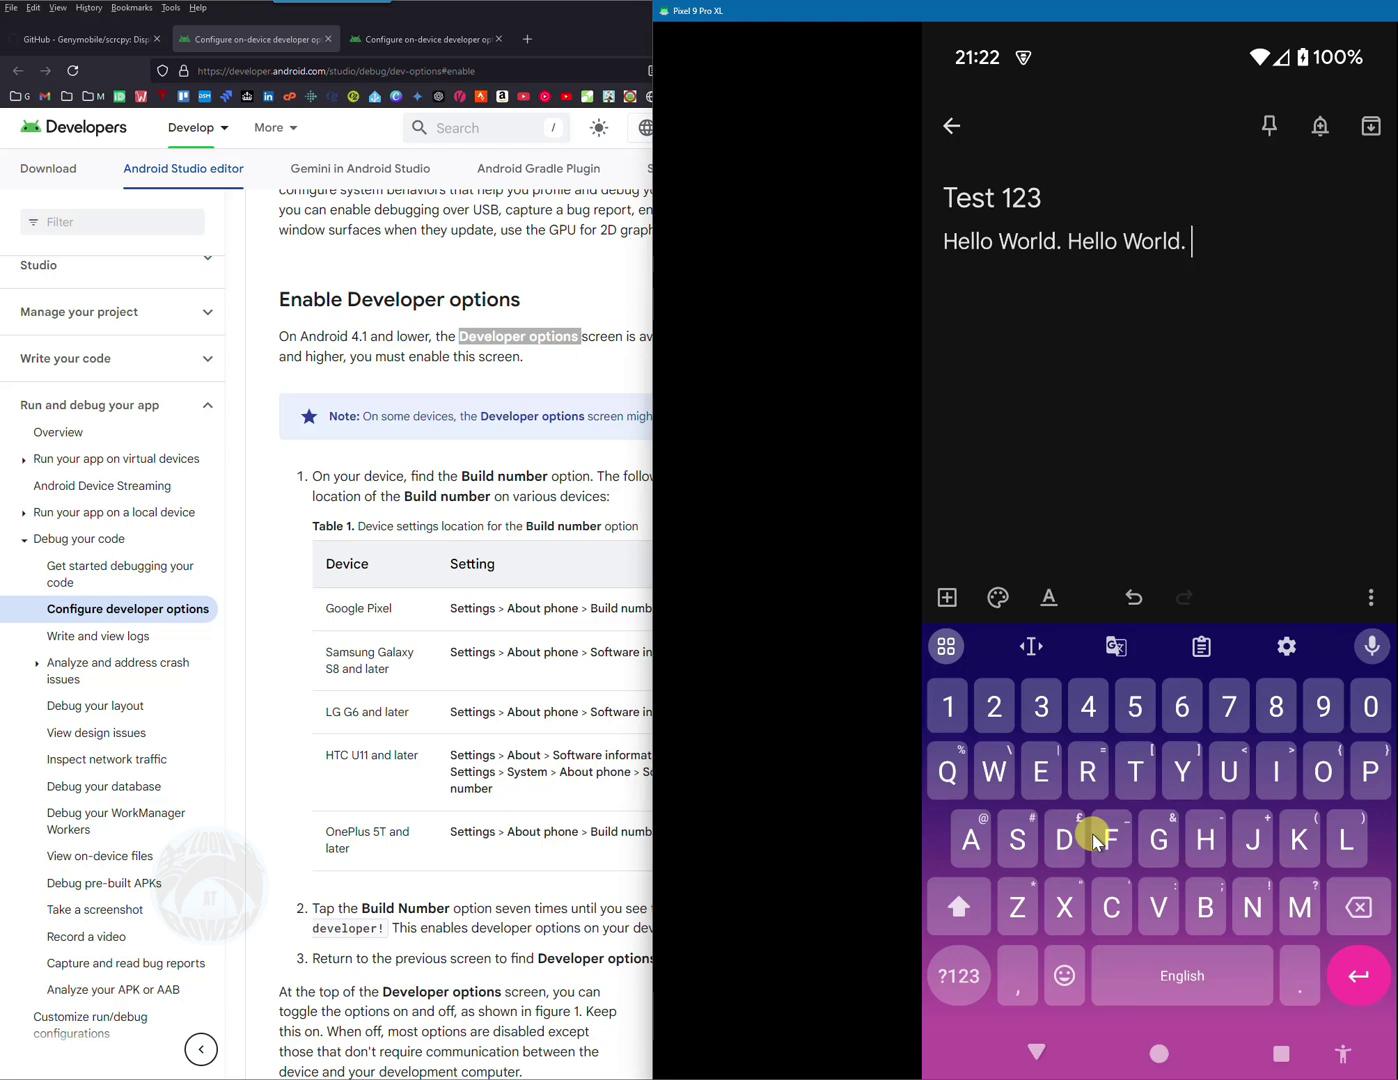
{"action": "left_click_drag", "start_coordinate": [1095, 843], "coordinate": [1088, 771]}
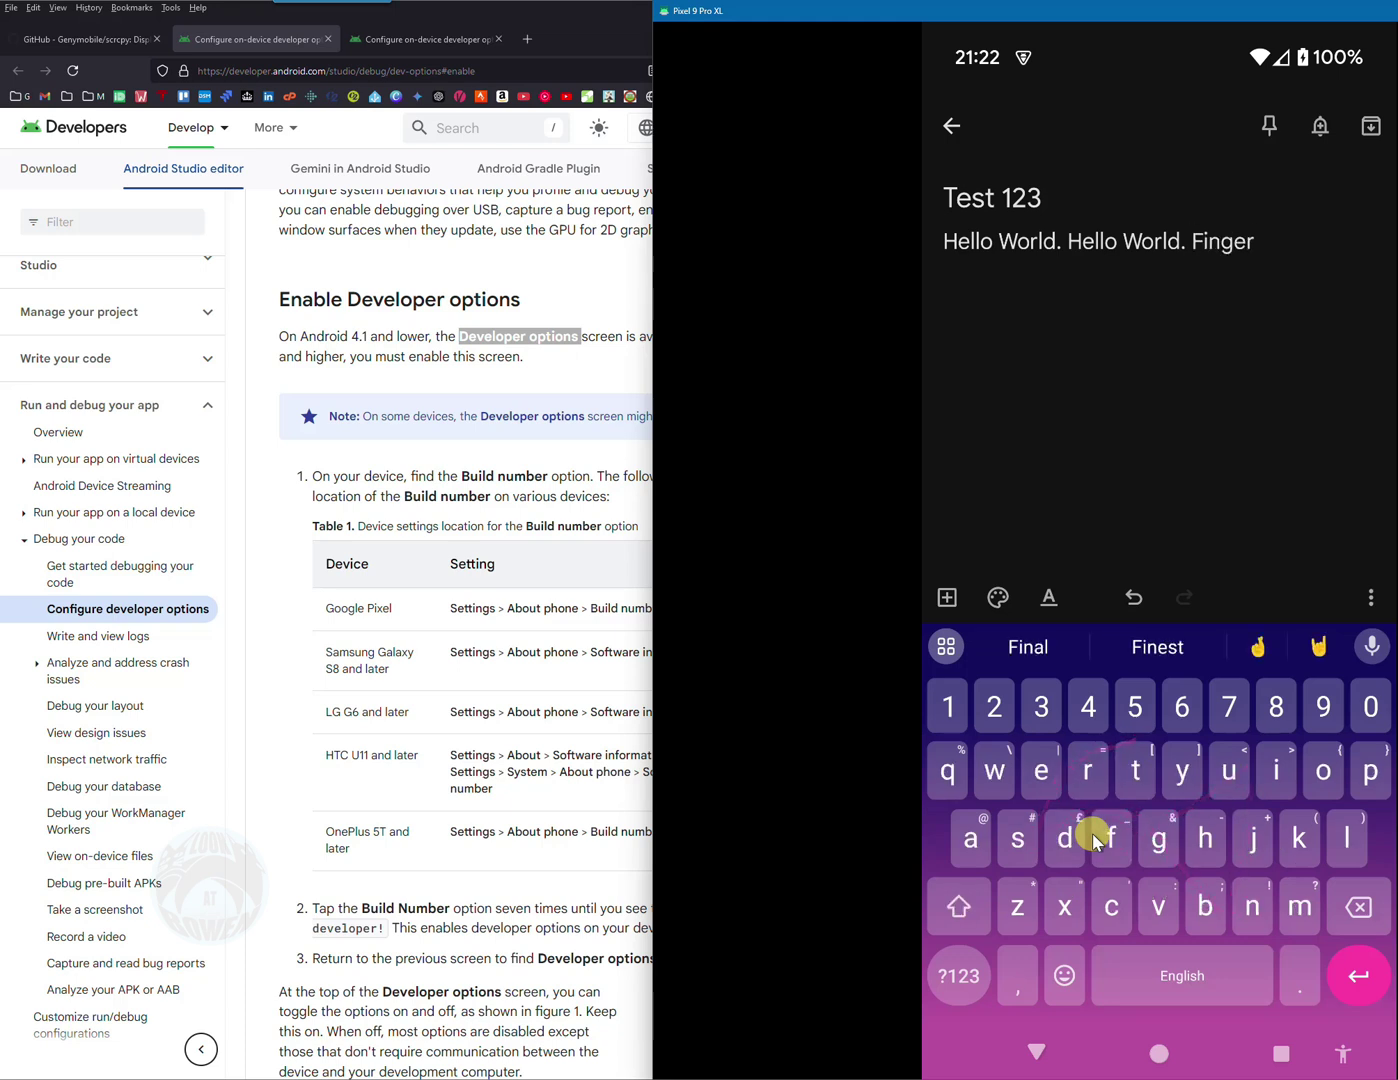
{"action": "mouse_move", "coordinate": [1205, 907]}
{"action": "left_mouse_down"}
{"action": "mouse_move", "coordinate": [1347, 838]}
{"action": "mouse_move", "coordinate": [1252, 906]}
{"action": "mouse_move", "coordinate": [1135, 771]}
{"action": "left_mouse_up"}
{"action": "type", "text": "Freddie"}
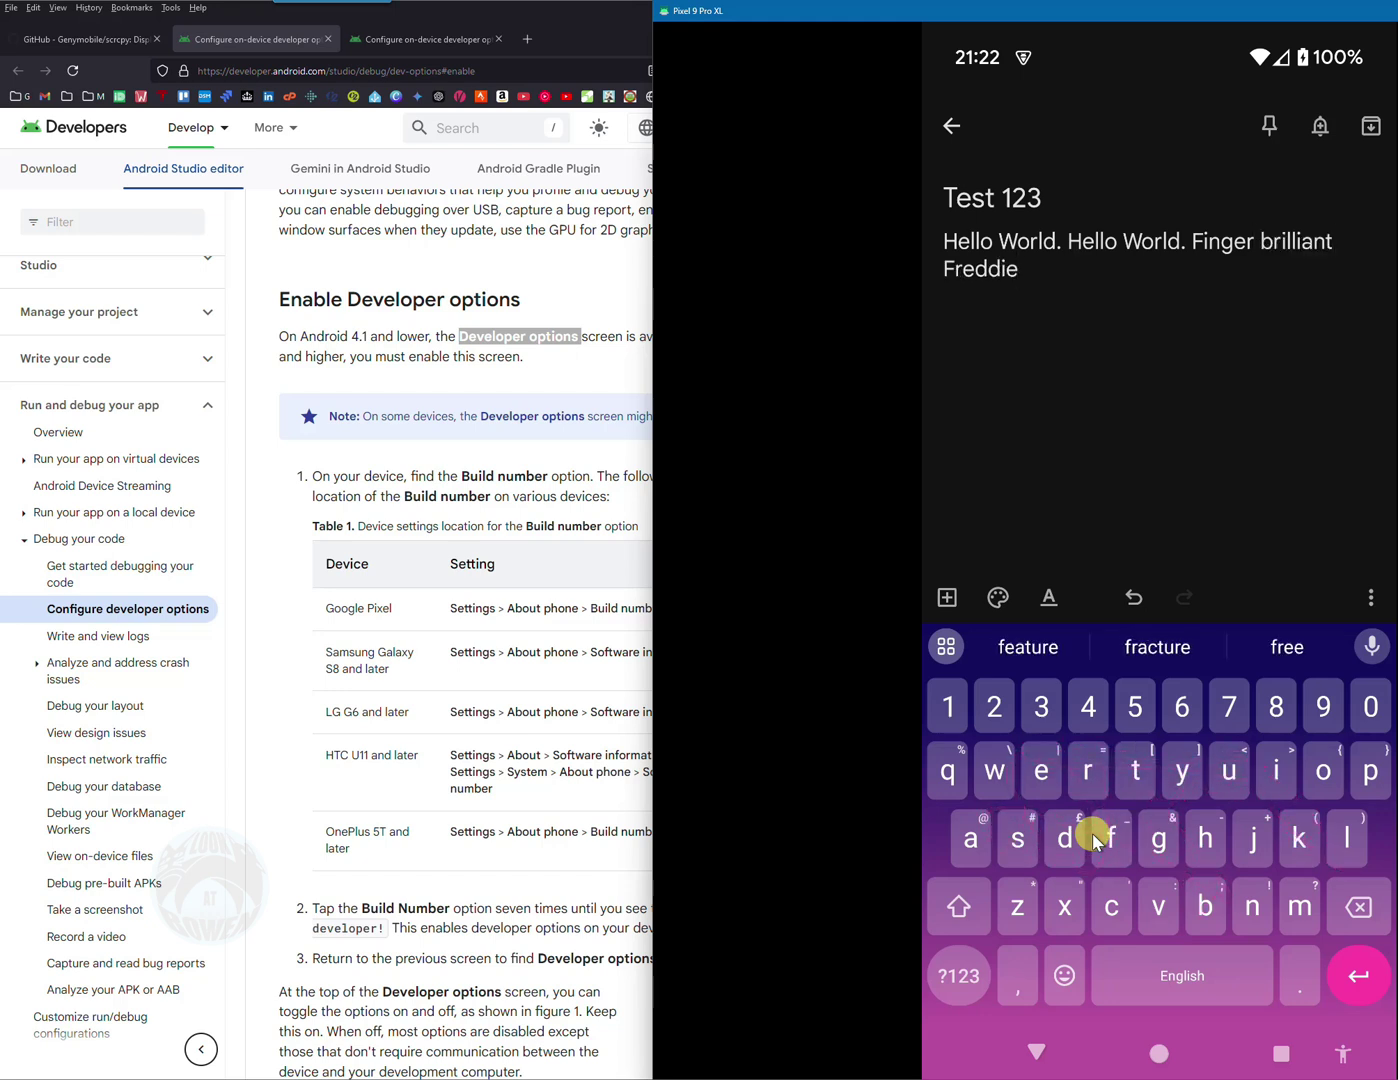
- Return home, open 2048 and swipe tiles until a 32 merges and the score reaches 144
{"action": "left_click", "coordinate": [1153, 1058]}
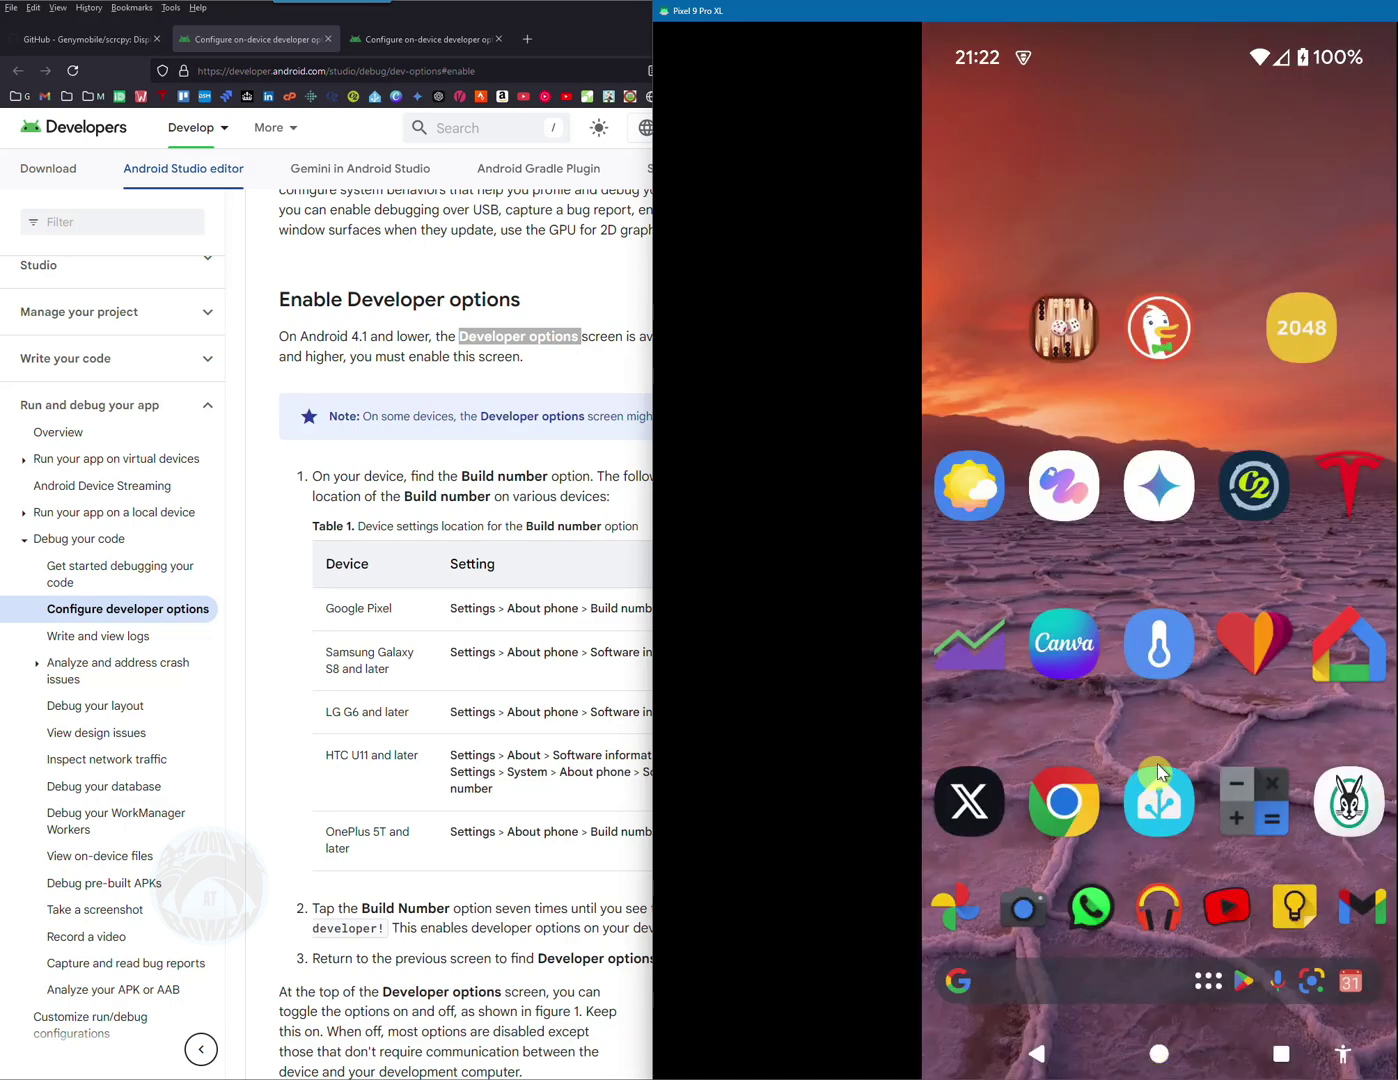
{"action": "left_click", "coordinate": [1312, 333]}
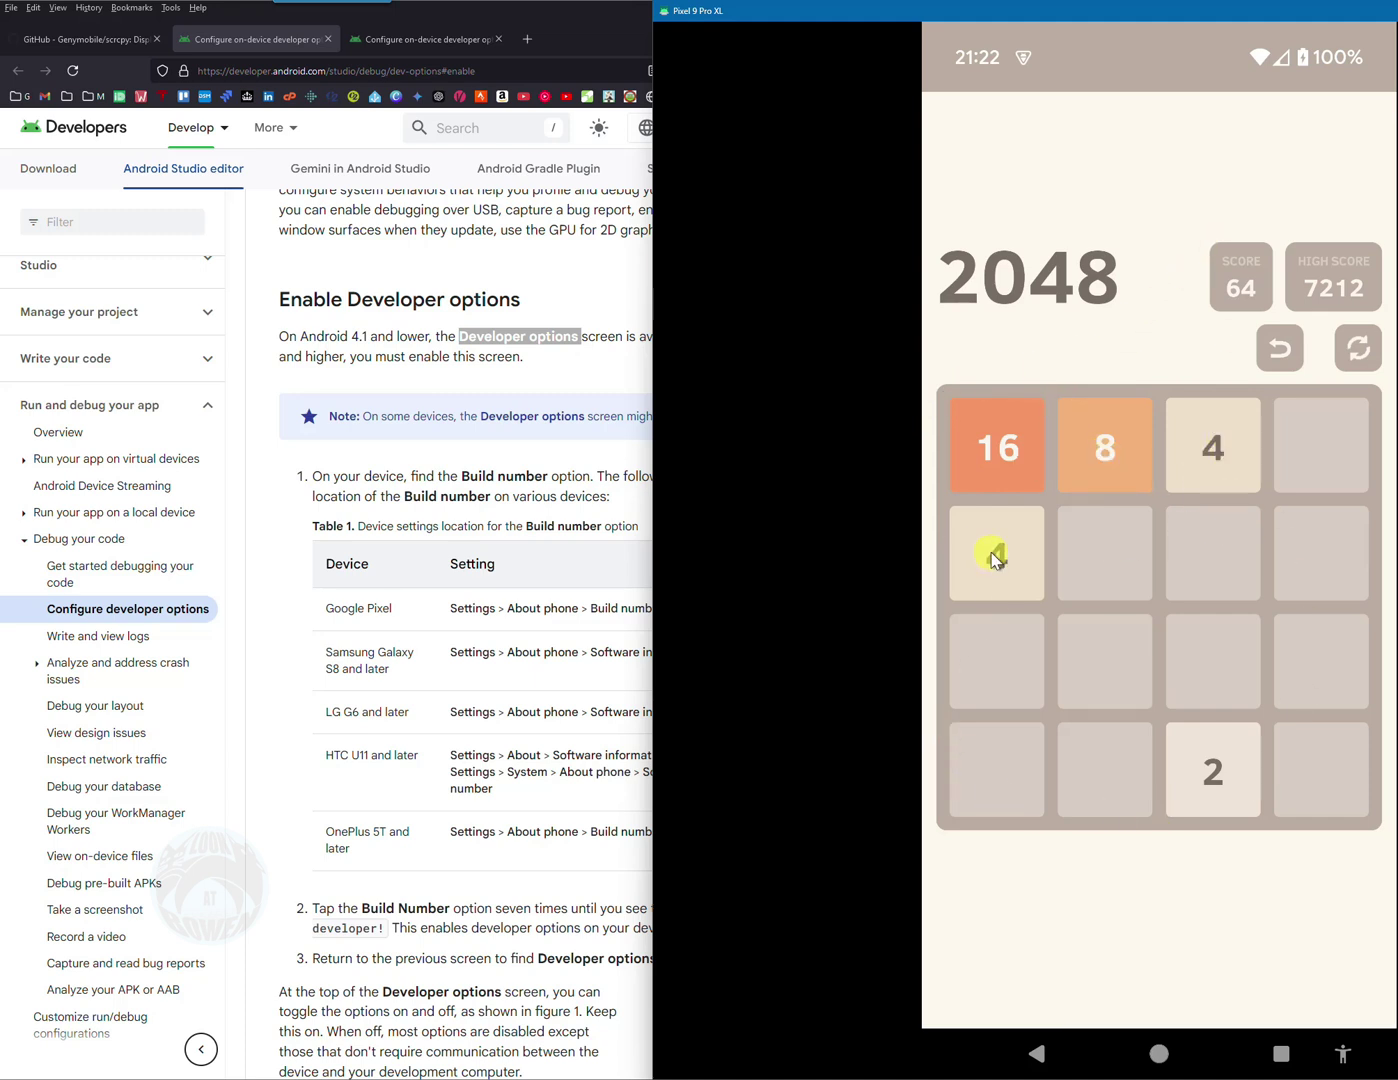
{"action": "left_click_drag", "start_coordinate": [1216, 452], "coordinate": [1219, 675]}
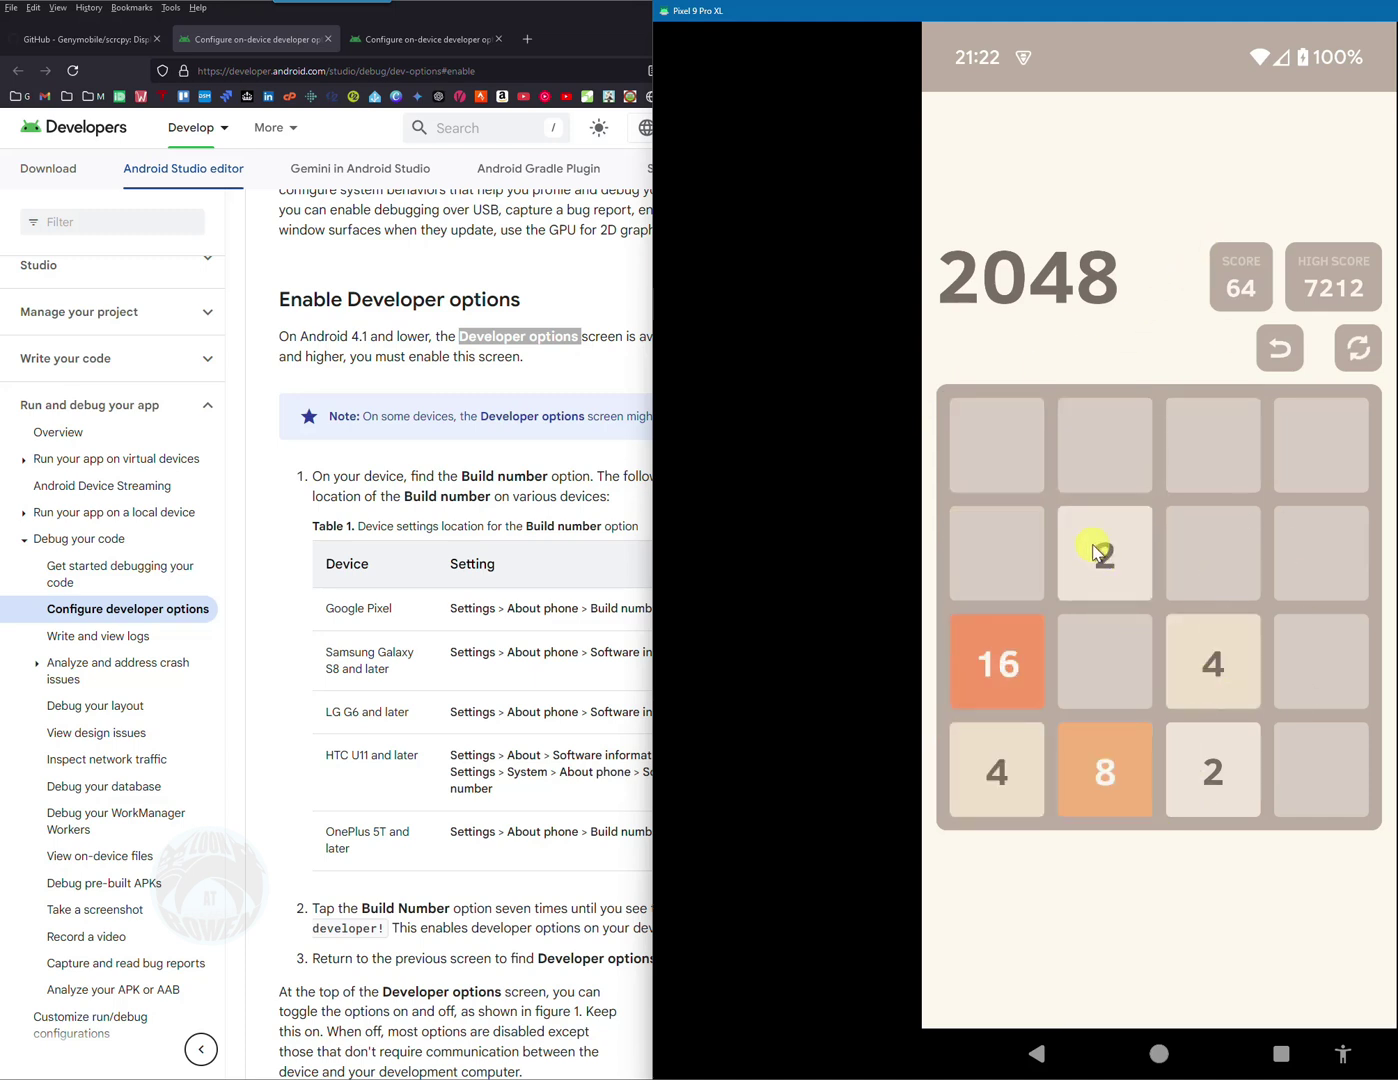
{"action": "left_click_drag", "start_coordinate": [1096, 551], "coordinate": [1225, 575]}
{"action": "left_click_drag", "start_coordinate": [1340, 570], "coordinate": [1337, 381]}
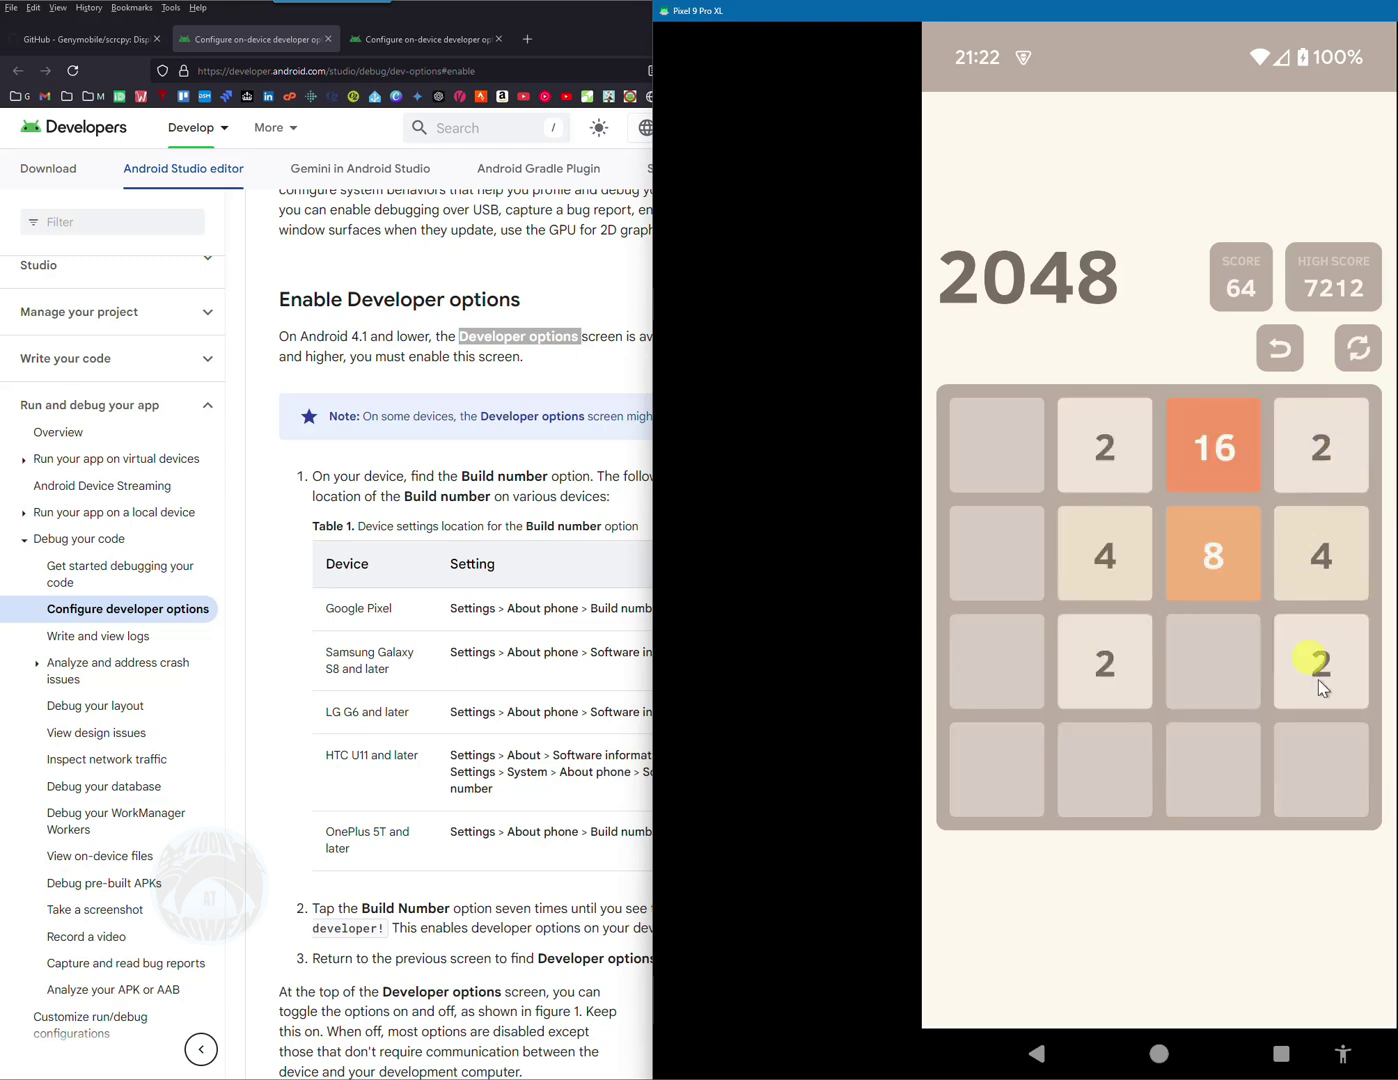
{"action": "left_click_drag", "start_coordinate": [1322, 669], "coordinate": [900, 662]}
{"action": "left_click_drag", "start_coordinate": [977, 602], "coordinate": [1120, 557]}
{"action": "left_click_drag", "start_coordinate": [1238, 562], "coordinate": [1236, 509]}
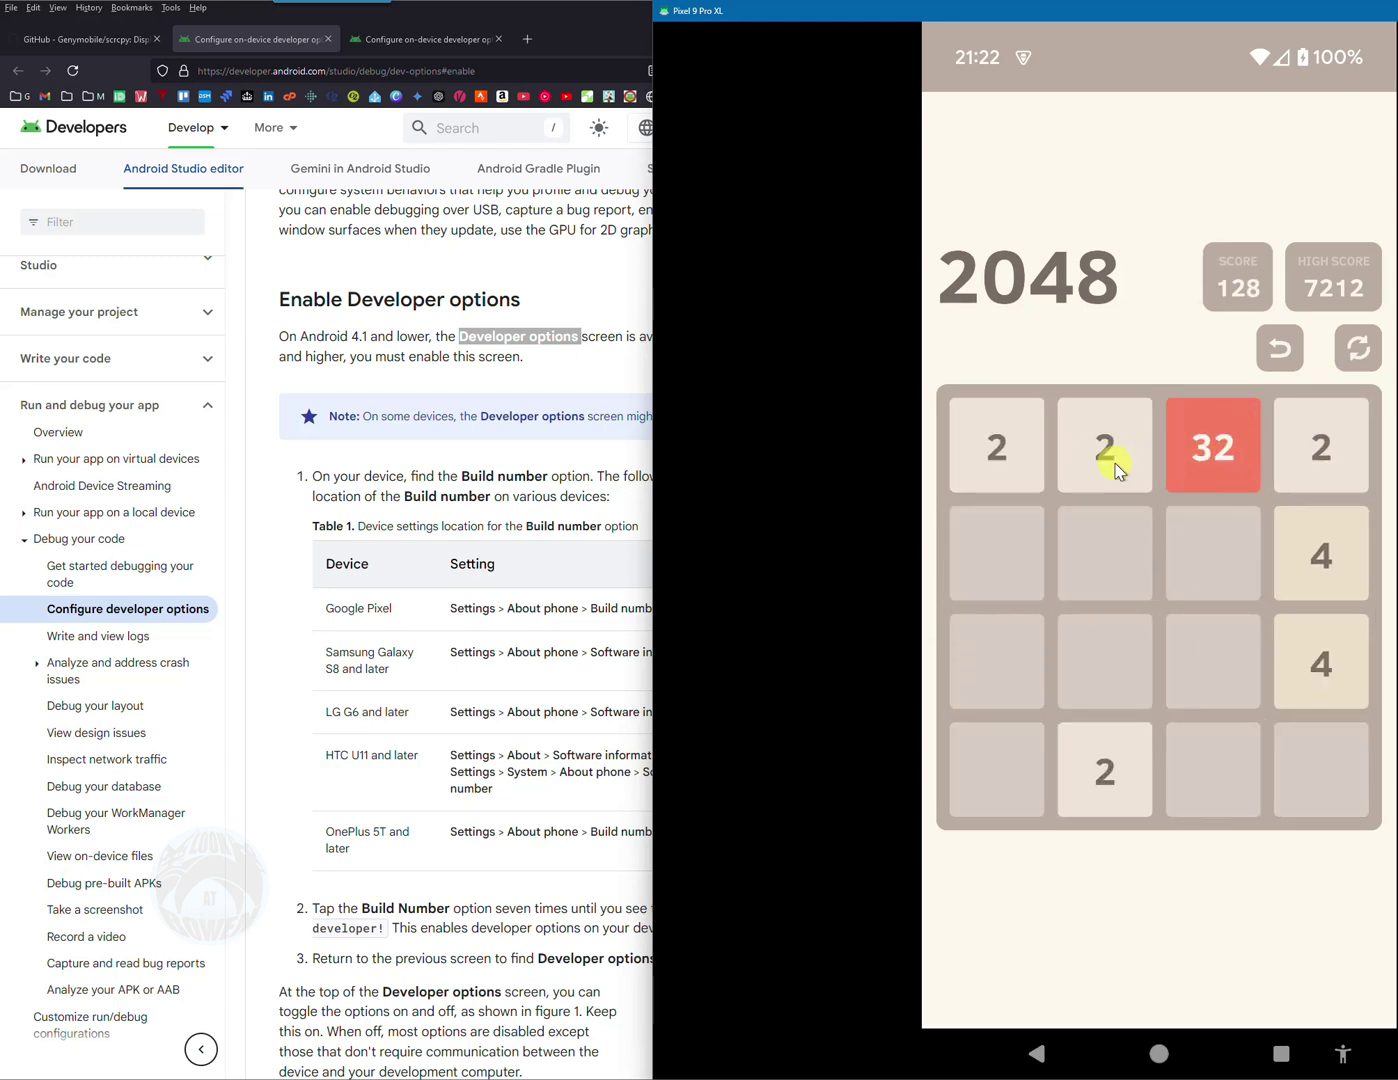
{"action": "left_click_drag", "start_coordinate": [1108, 462], "coordinate": [1087, 726]}
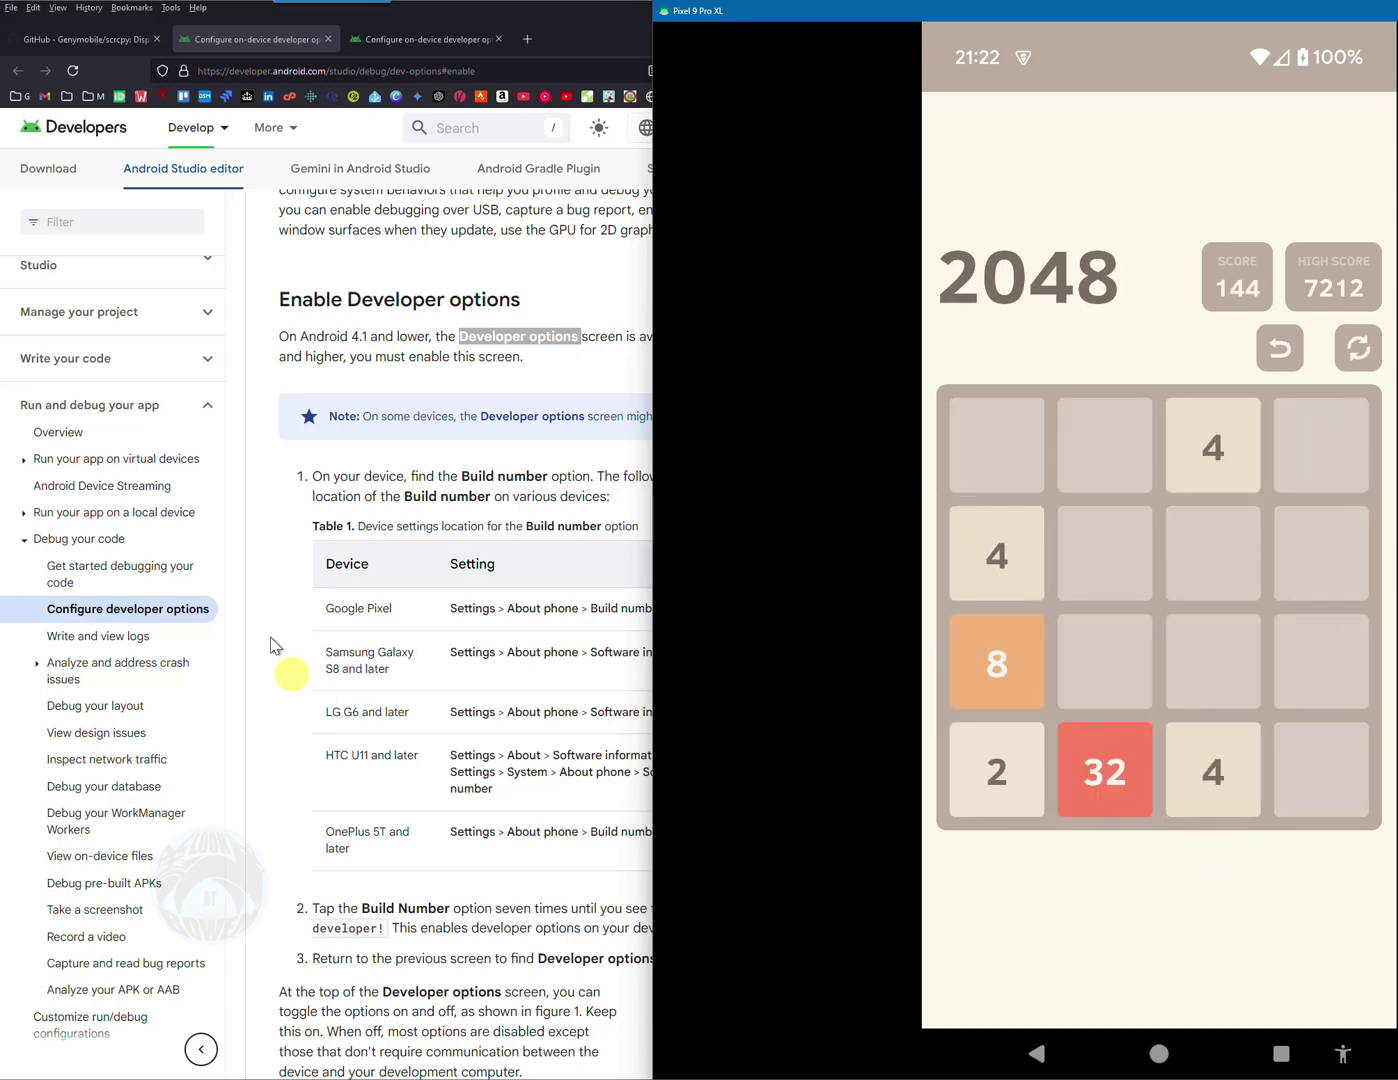
- Bring the GitHub scrcpy README forward and scroll to its User documentation list
{"action": "left_click", "coordinate": [70, 45]}
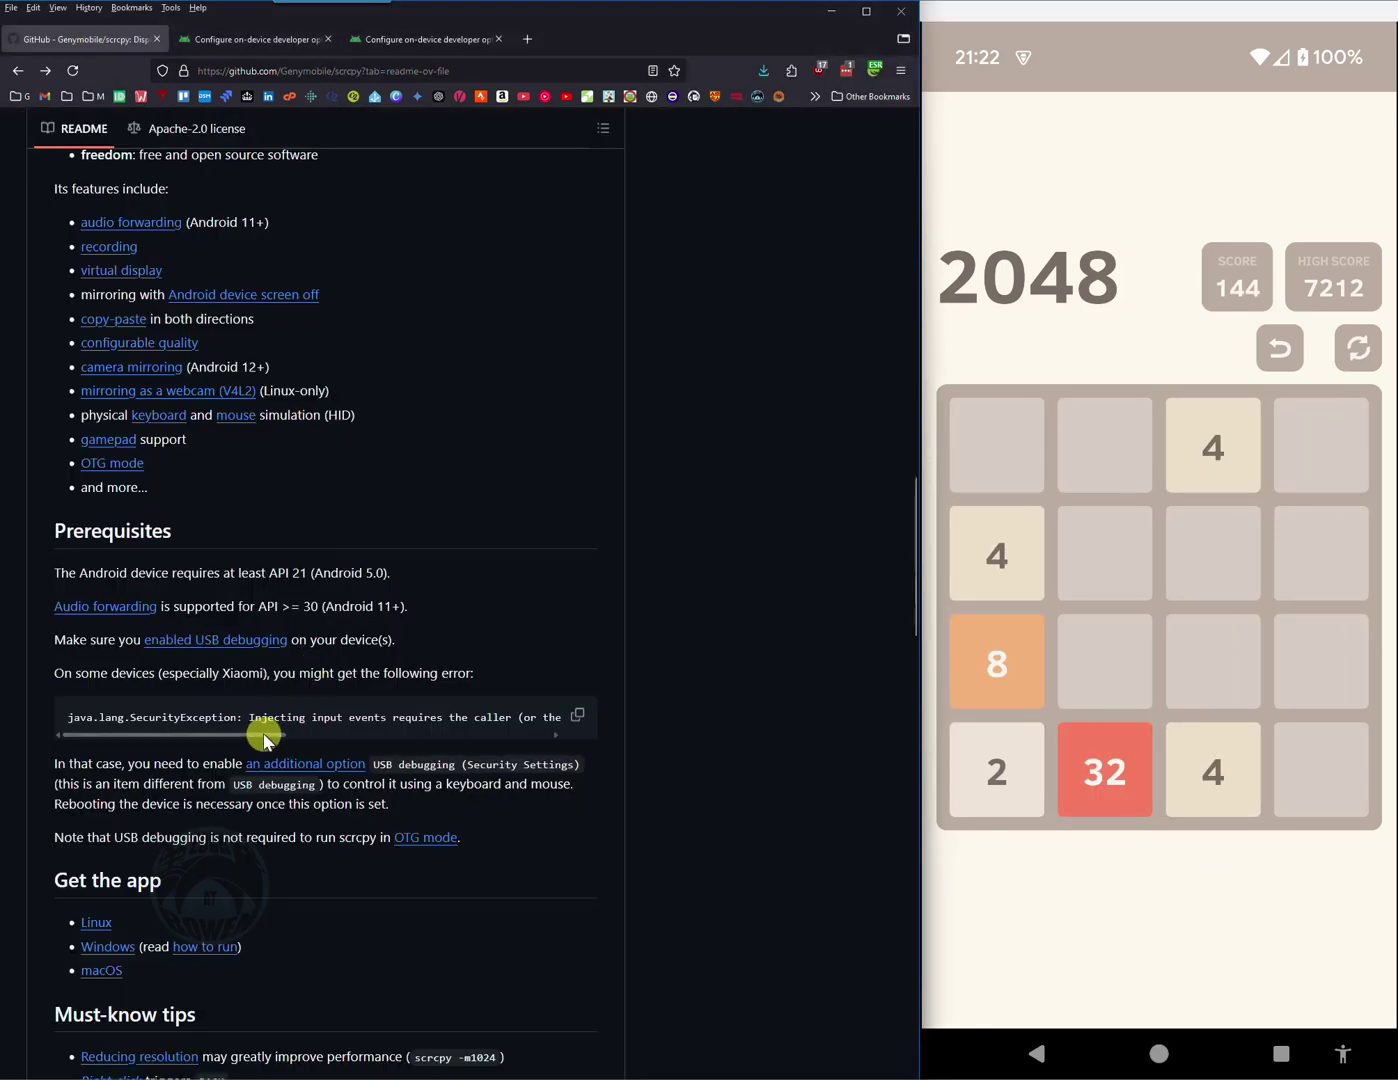
{"action": "scroll", "coordinate": [246, 770], "scroll_direction": "up", "scroll_amount": 2}
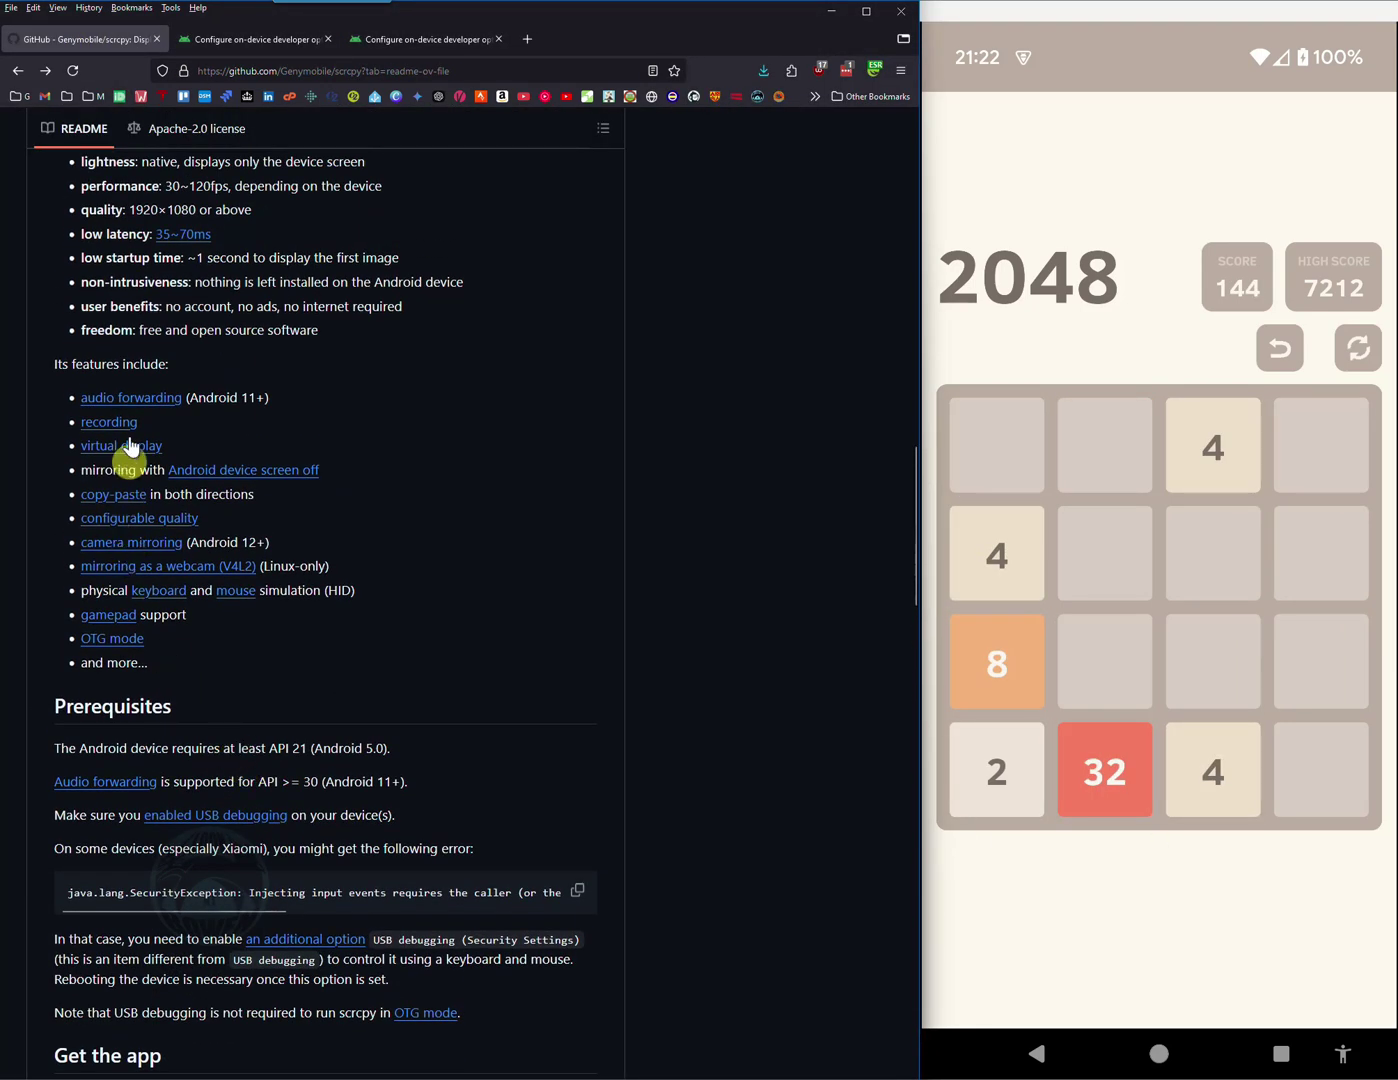
{"action": "scroll", "coordinate": [232, 694], "scroll_direction": "up", "scroll_amount": 4}
{"action": "scroll", "coordinate": [229, 685], "scroll_direction": "down", "scroll_amount": 12}
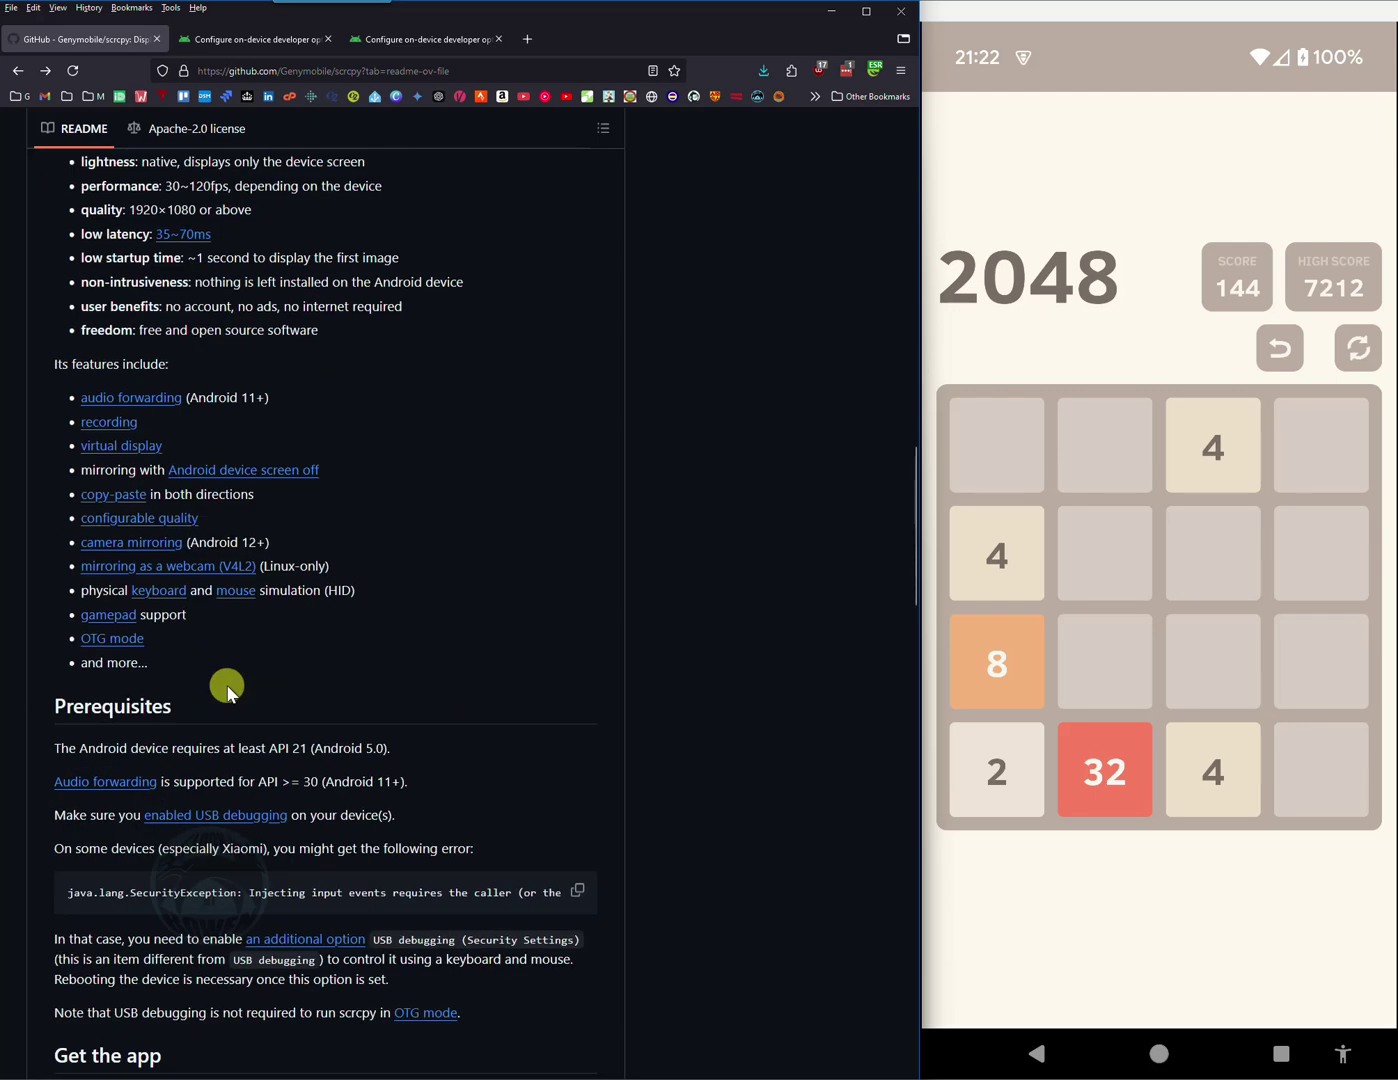
{"action": "scroll", "coordinate": [225, 682], "scroll_direction": "down", "scroll_amount": 3}
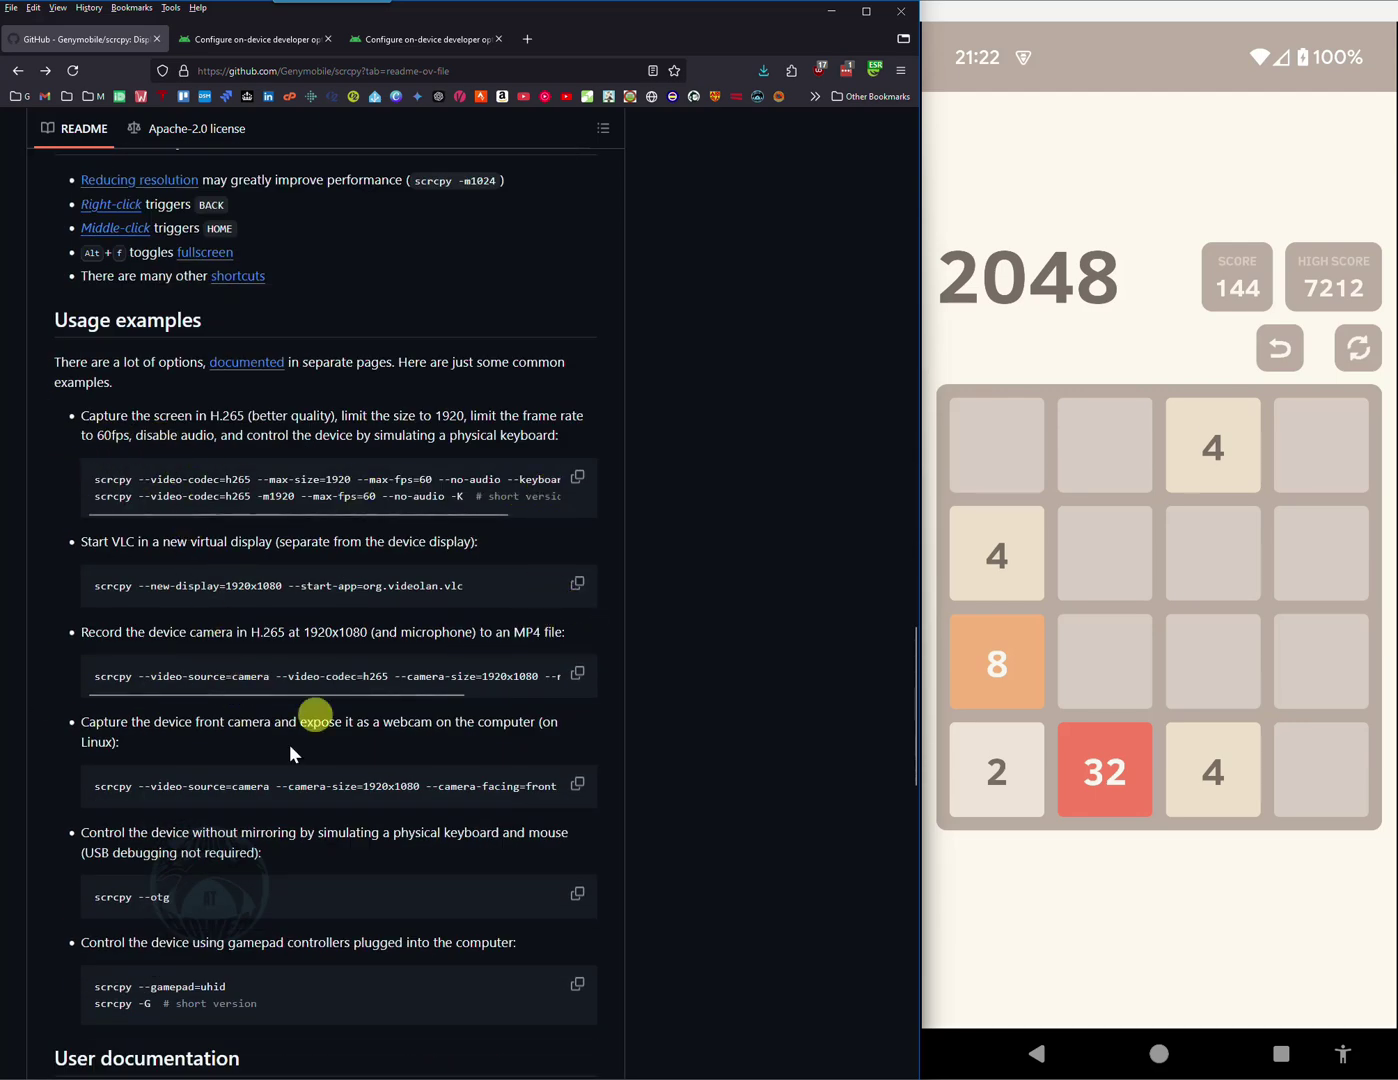
{"action": "scroll", "coordinate": [298, 762], "scroll_direction": "down", "scroll_amount": 7}
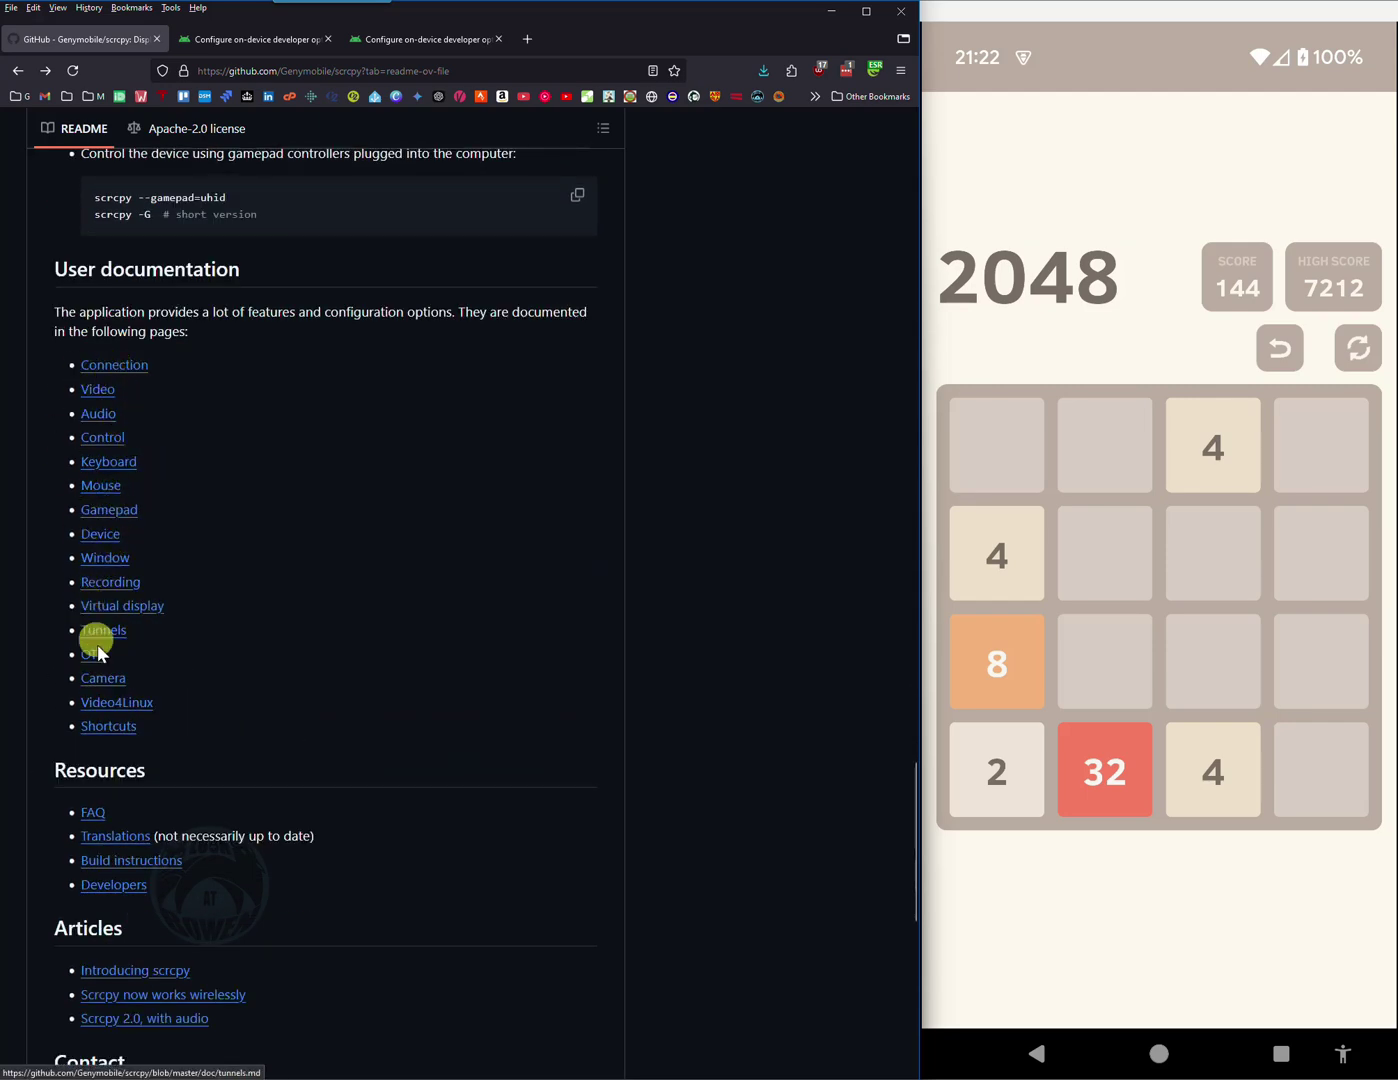
- Open the Mouse doc (mouse.md) and scroll through its sdk, uhid, aoa and disabled modes
{"action": "left_click", "coordinate": [108, 494]}
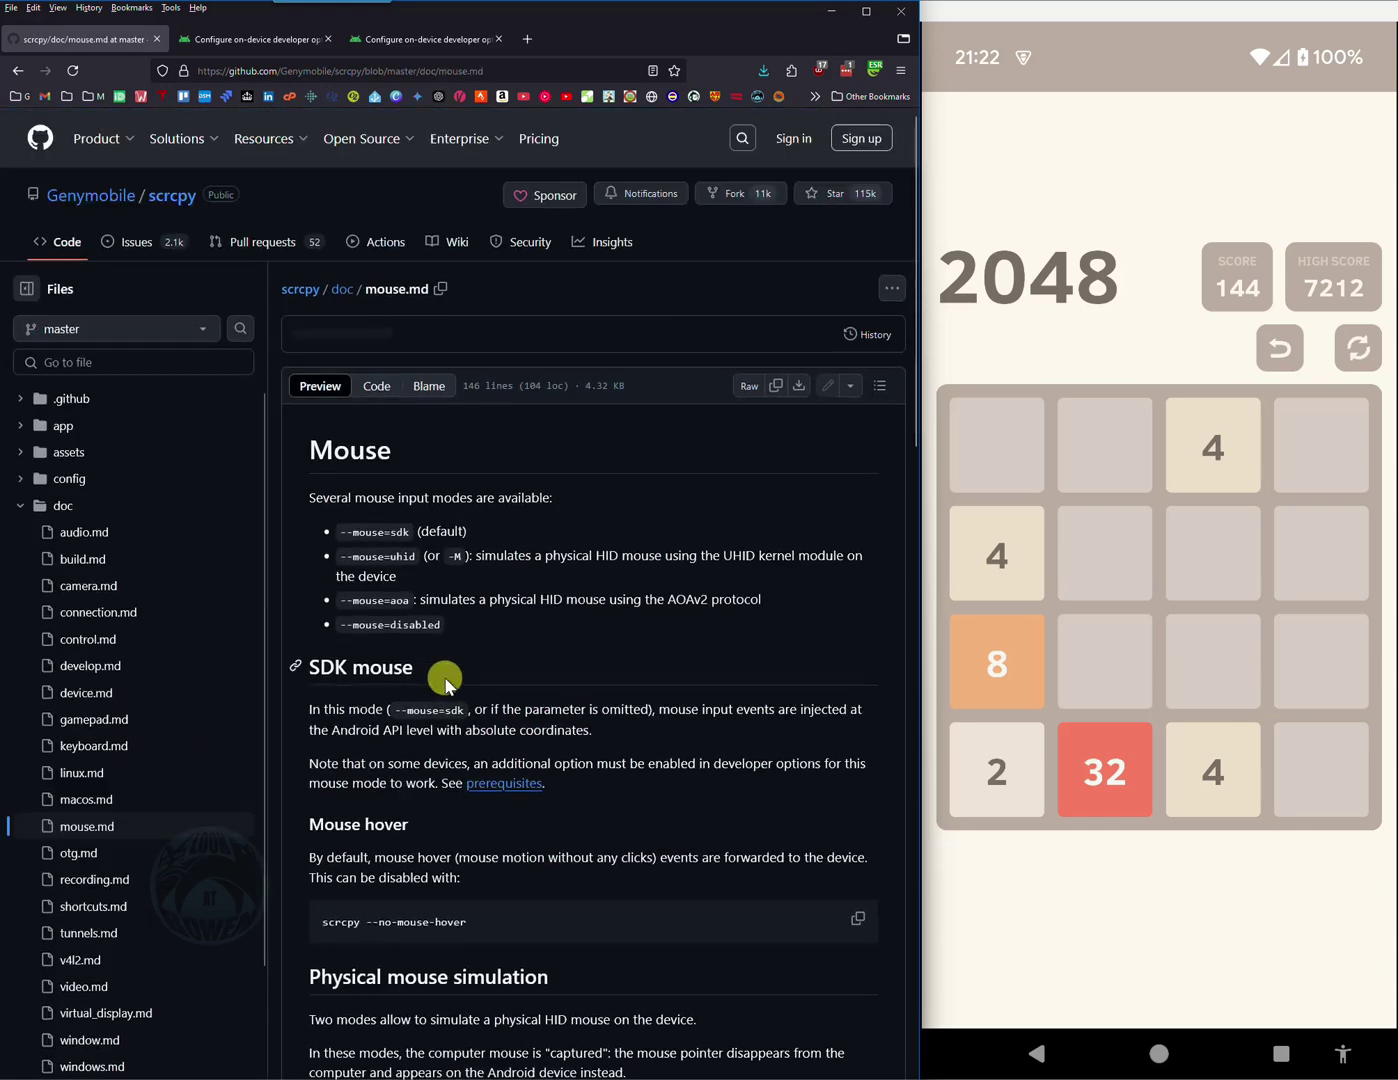
{"action": "scroll", "coordinate": [587, 748], "scroll_direction": "down", "scroll_amount": 3}
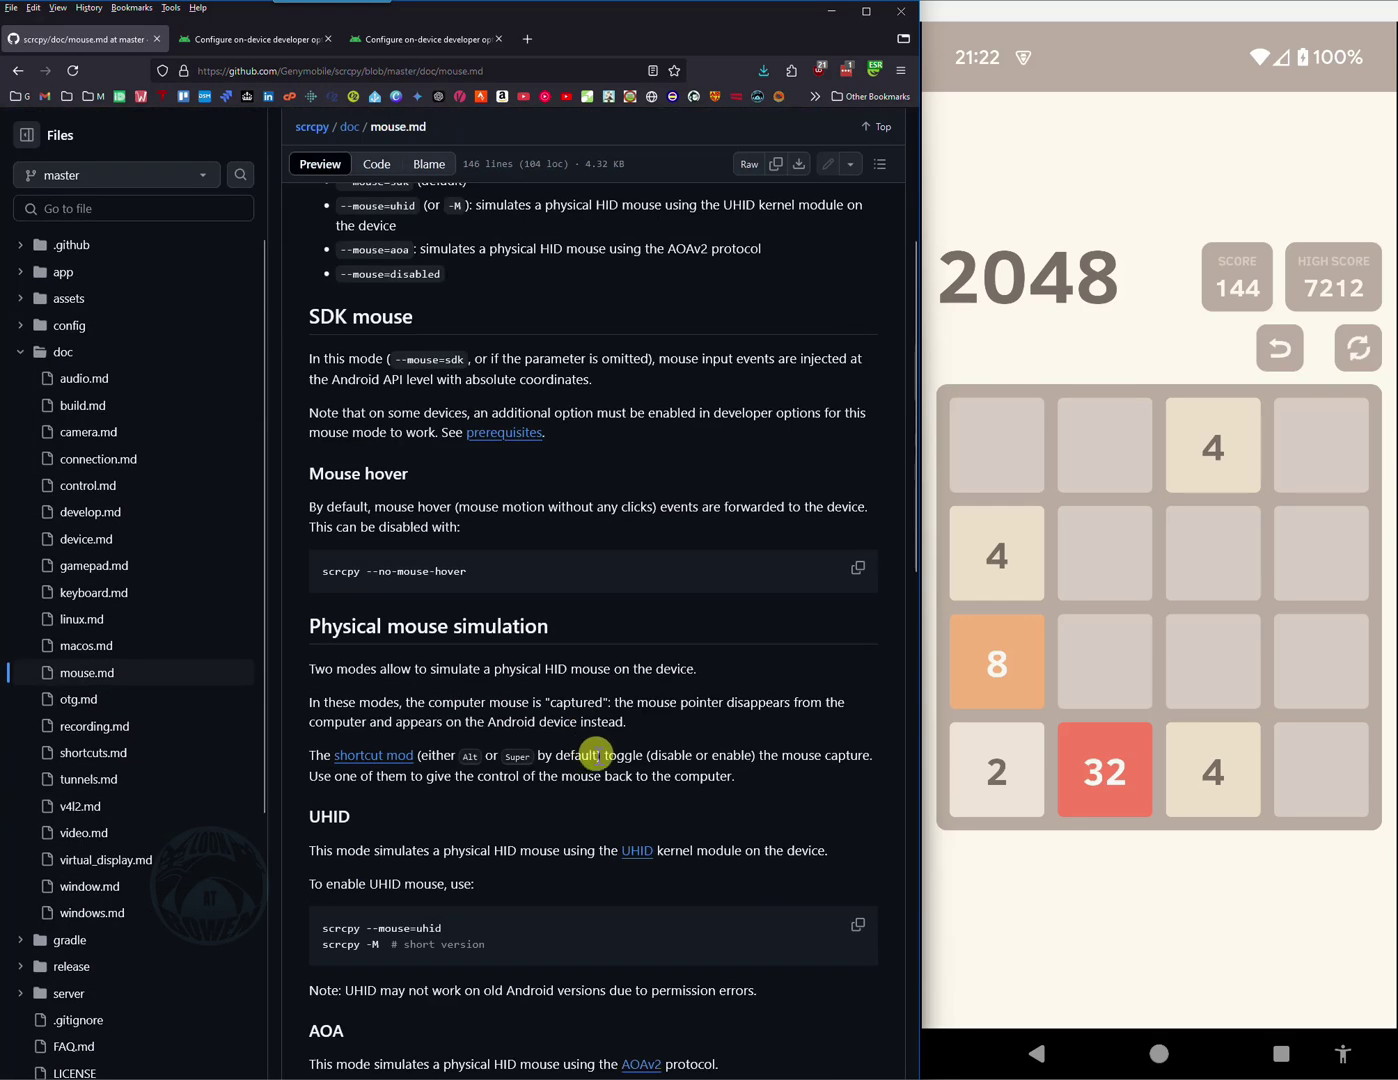
{"action": "scroll", "coordinate": [554, 808], "scroll_direction": "down", "scroll_amount": 3}
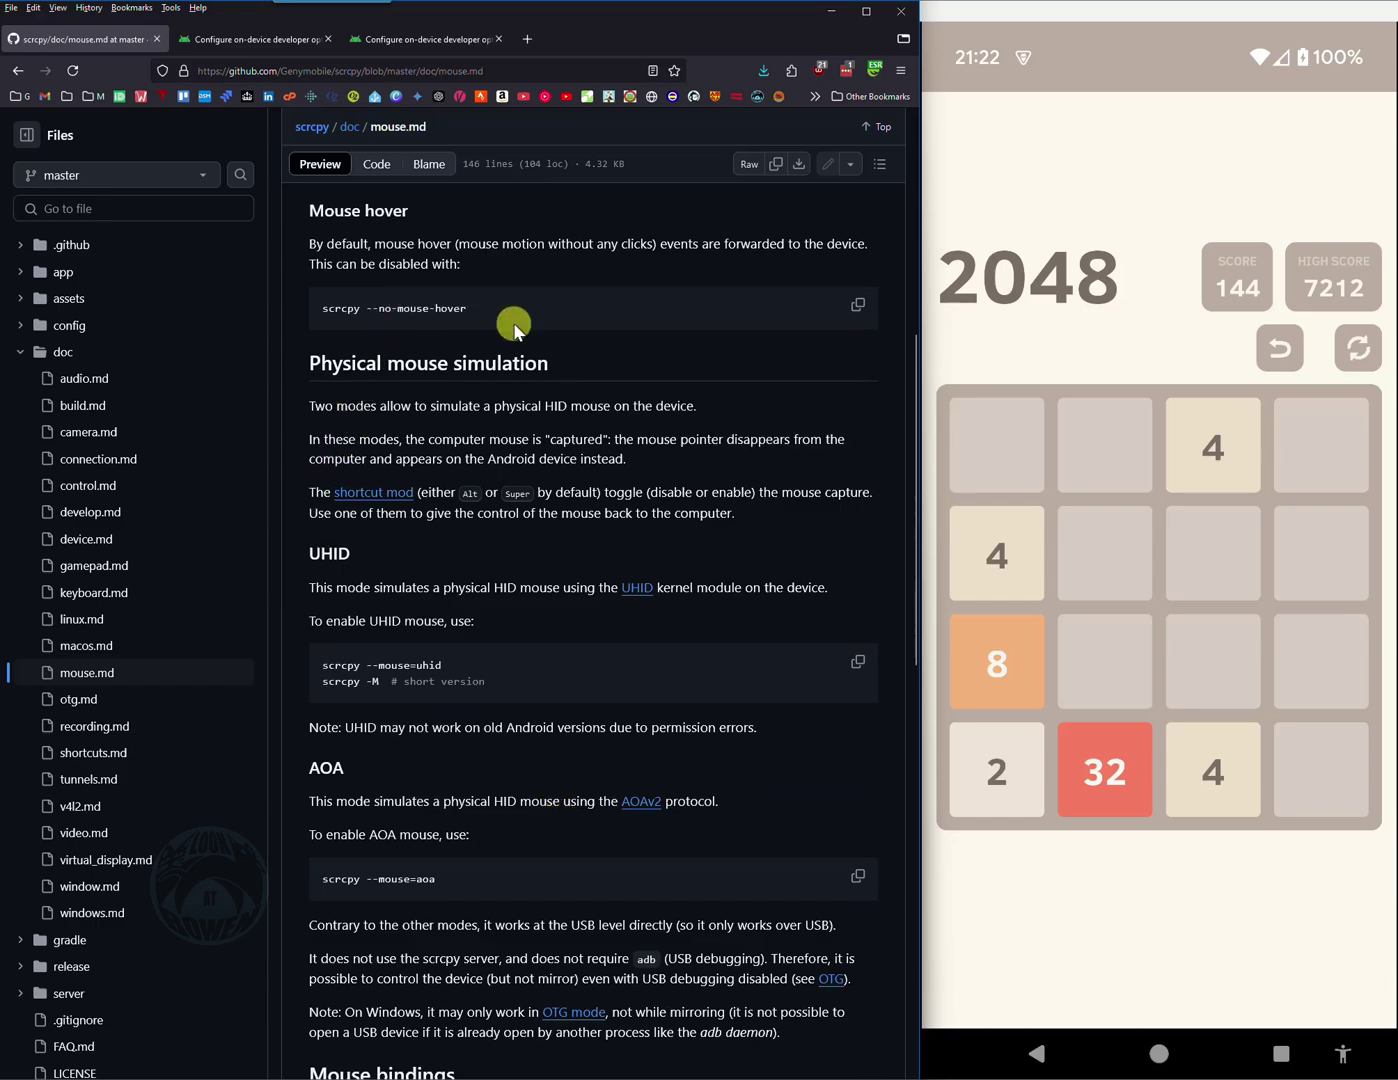
{"action": "scroll", "coordinate": [585, 805], "scroll_direction": "down", "scroll_amount": 5}
{"action": "scroll", "coordinate": [586, 800], "scroll_direction": "down", "scroll_amount": 7}
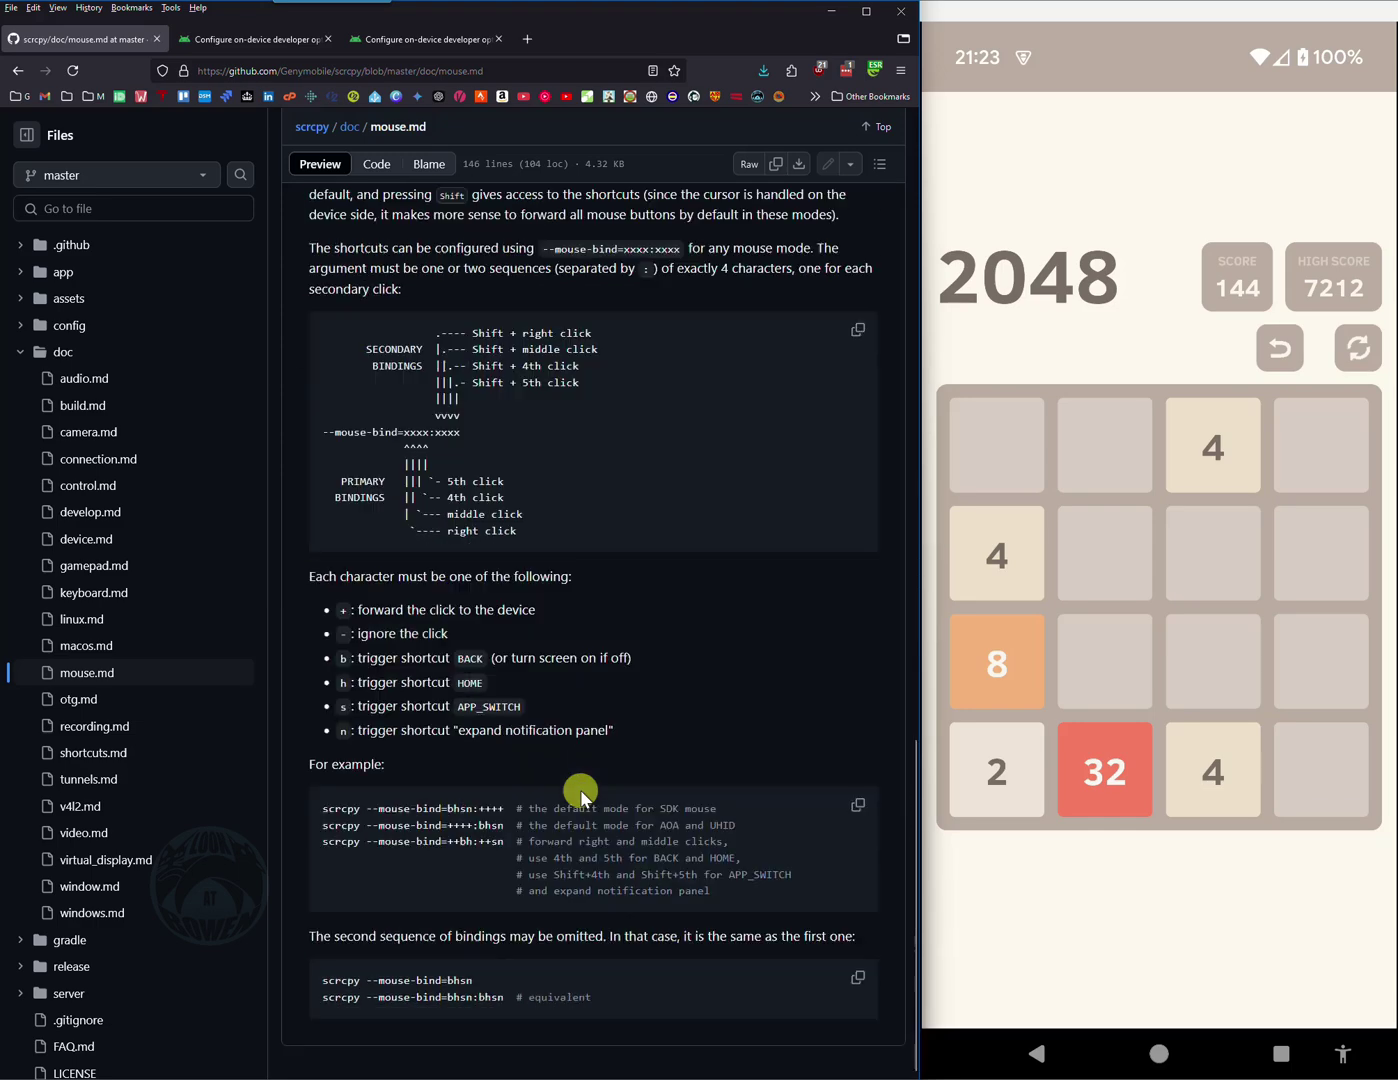
{"action": "scroll", "coordinate": [582, 790], "scroll_direction": "up", "scroll_amount": 13}
{"action": "scroll", "coordinate": [580, 780], "scroll_direction": "up", "scroll_amount": 5}
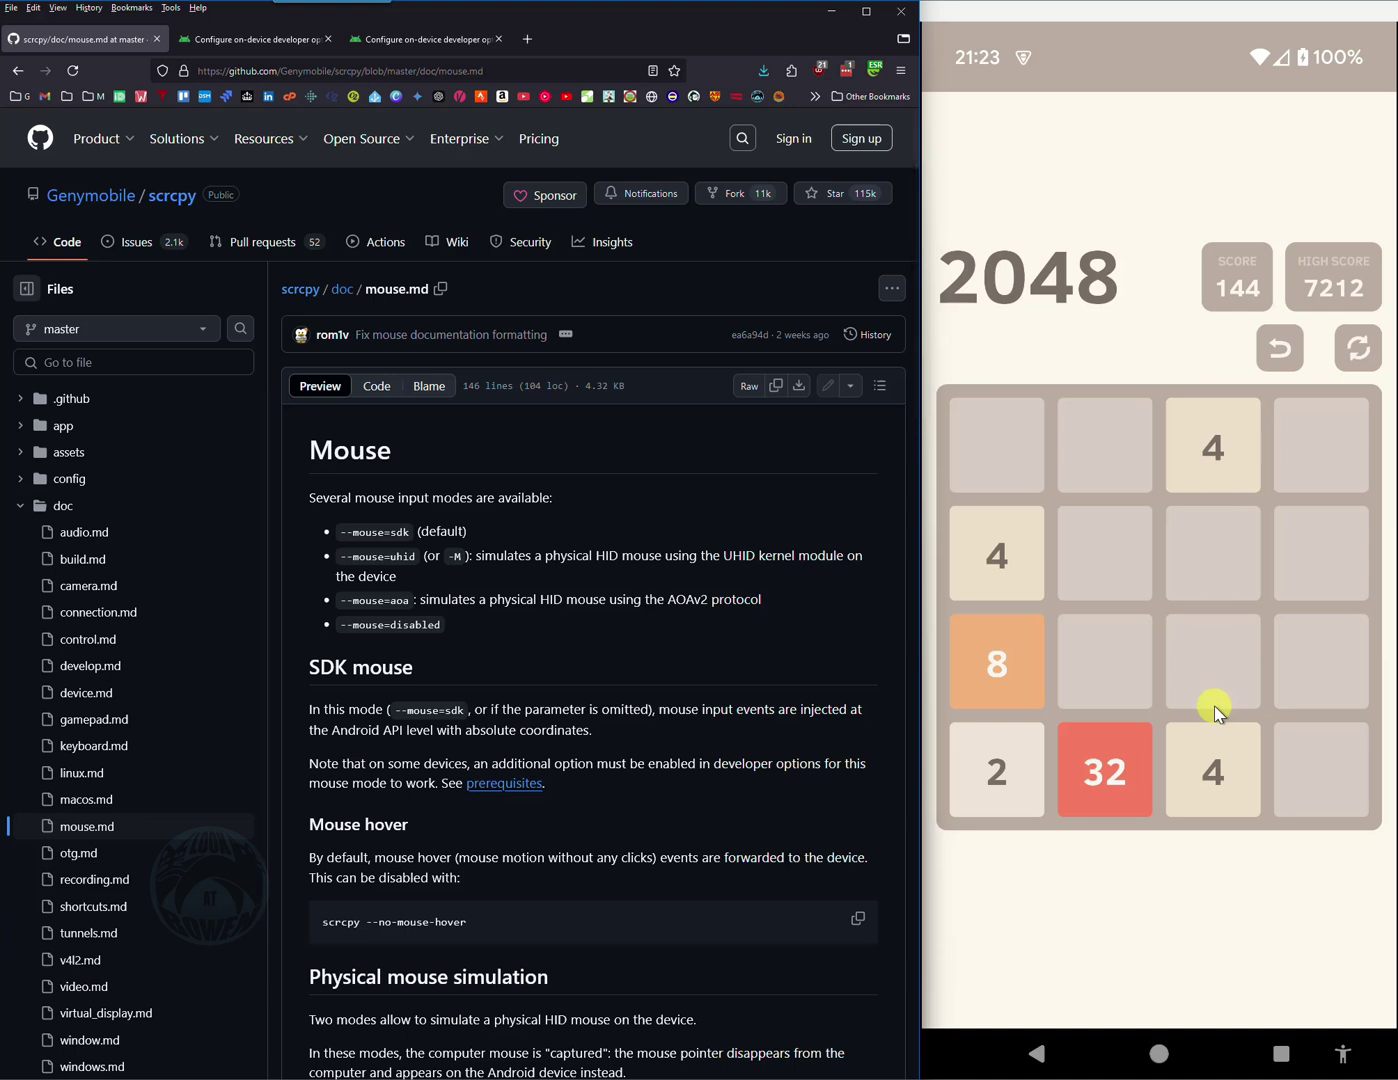
- Close the phone's 2048 mirror and centre the Go103 tablet window, maximizing then restoring it
{"action": "key", "text": "alt+F4"}
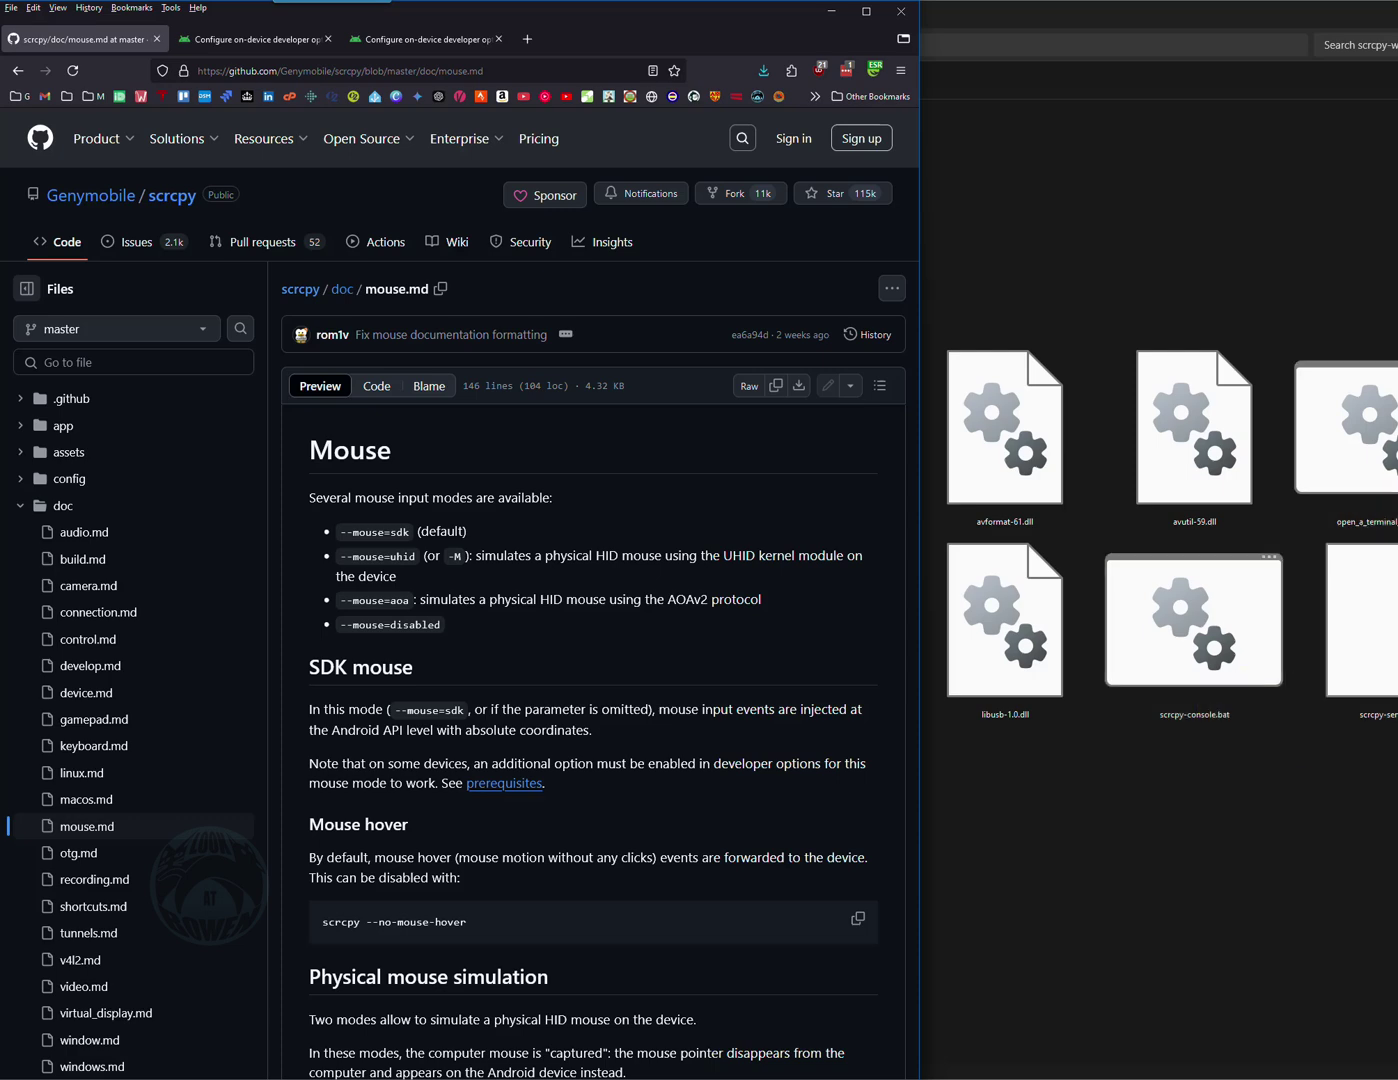
{"action": "left_click", "coordinate": [1391, 621]}
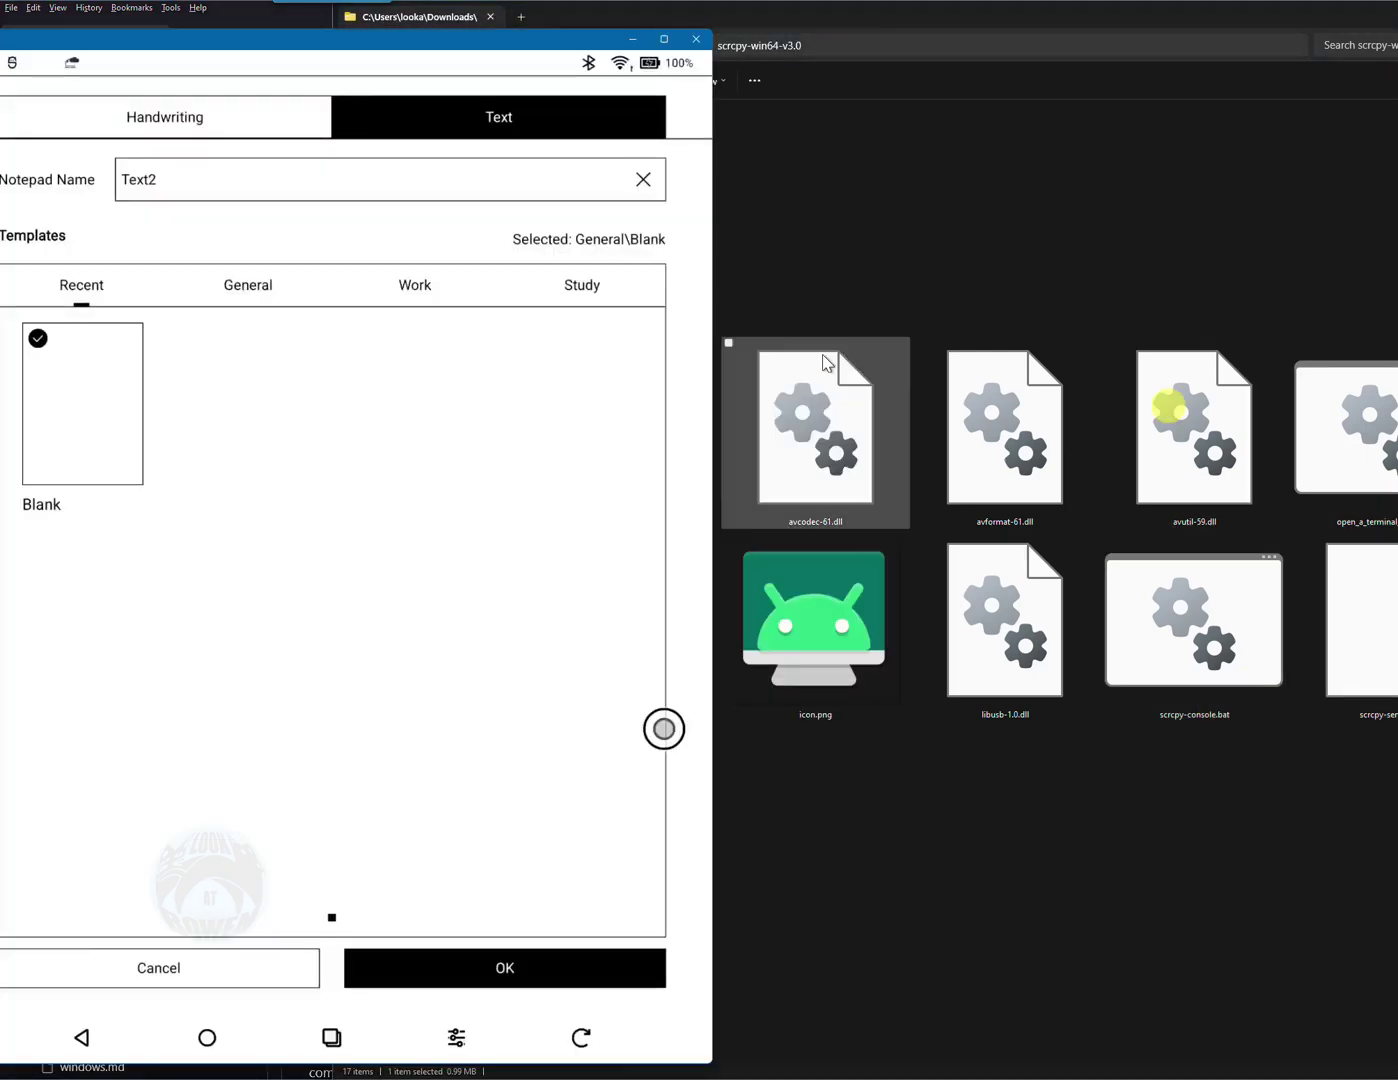
{"action": "left_click_drag", "start_coordinate": [545, 40], "coordinate": [966, 37]}
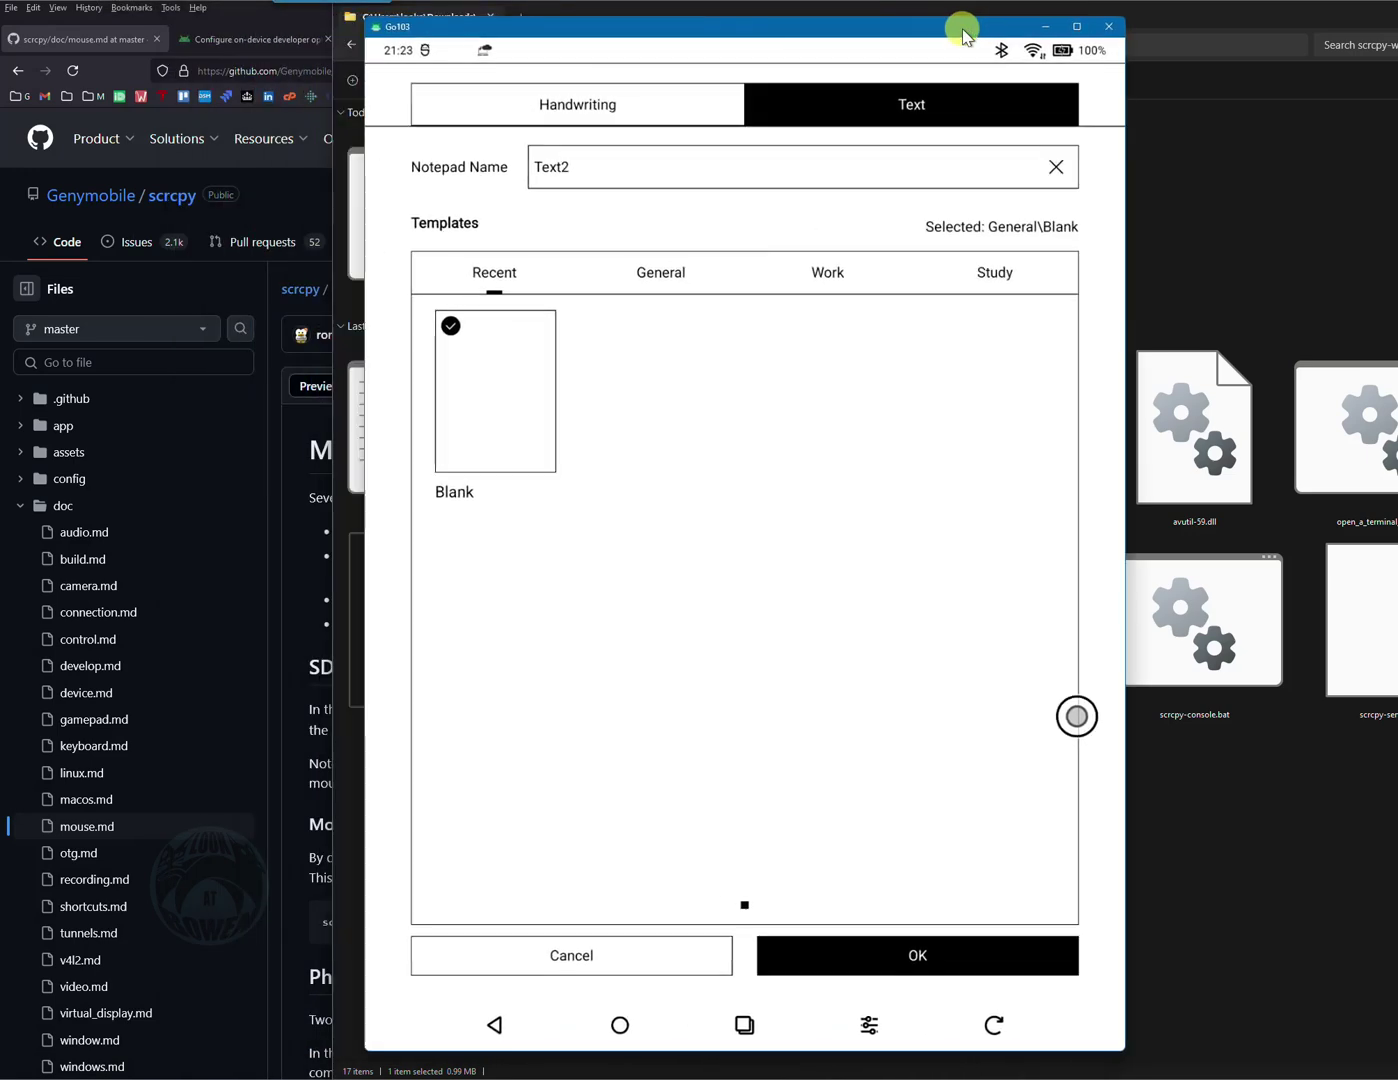
{"action": "left_click", "coordinate": [1076, 28]}
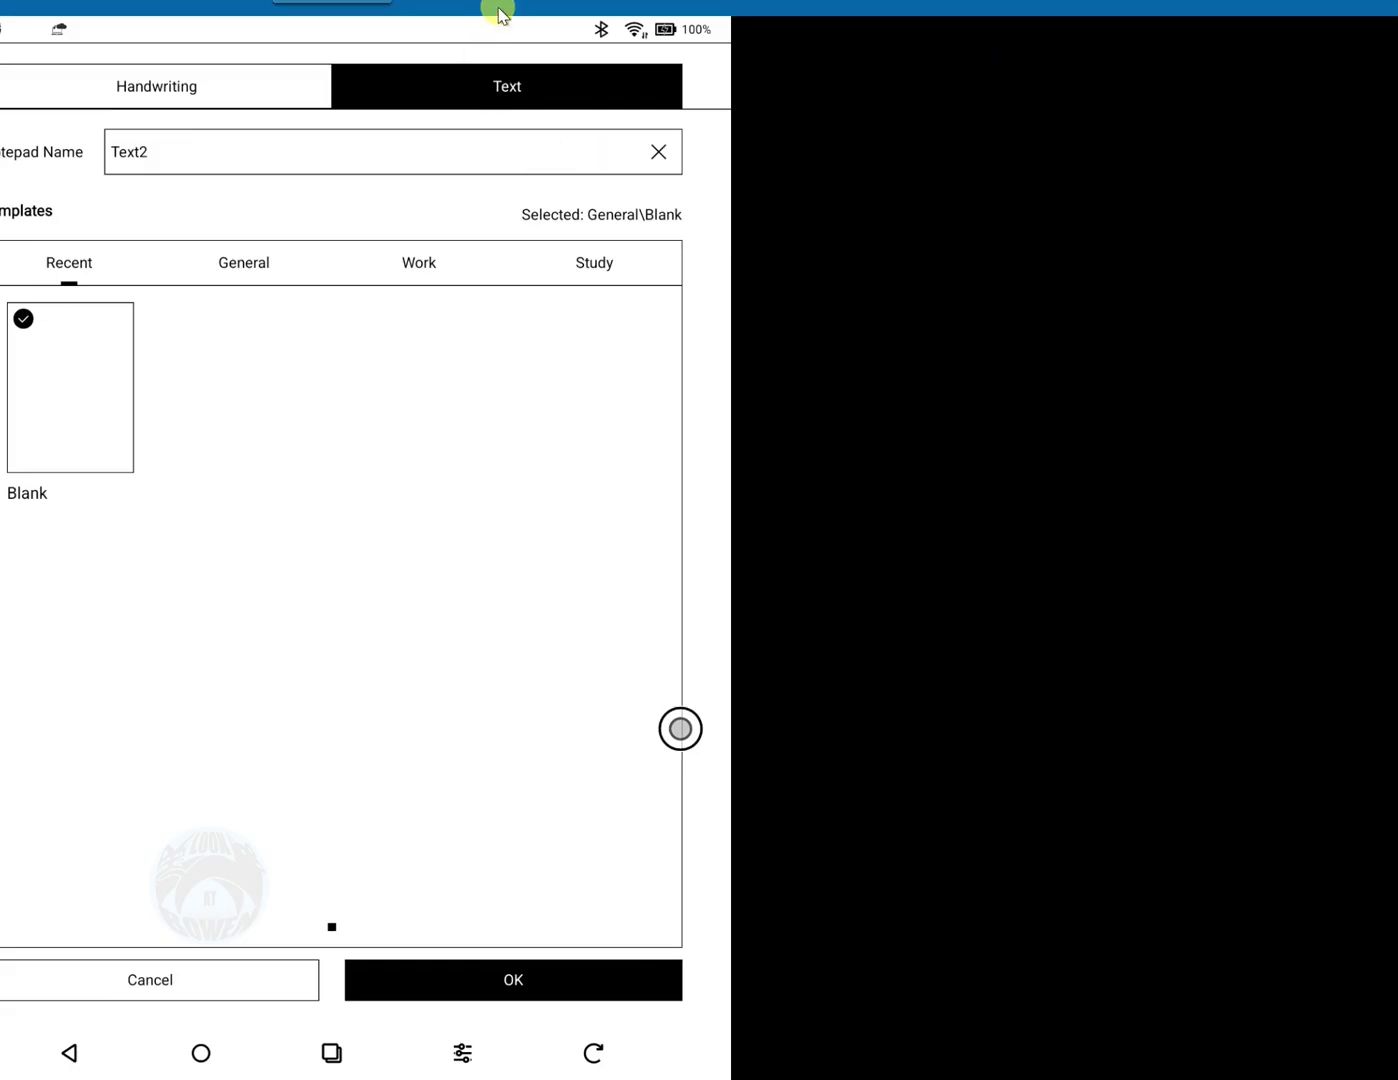
{"action": "left_click_drag", "start_coordinate": [501, 18], "coordinate": [710, 54]}
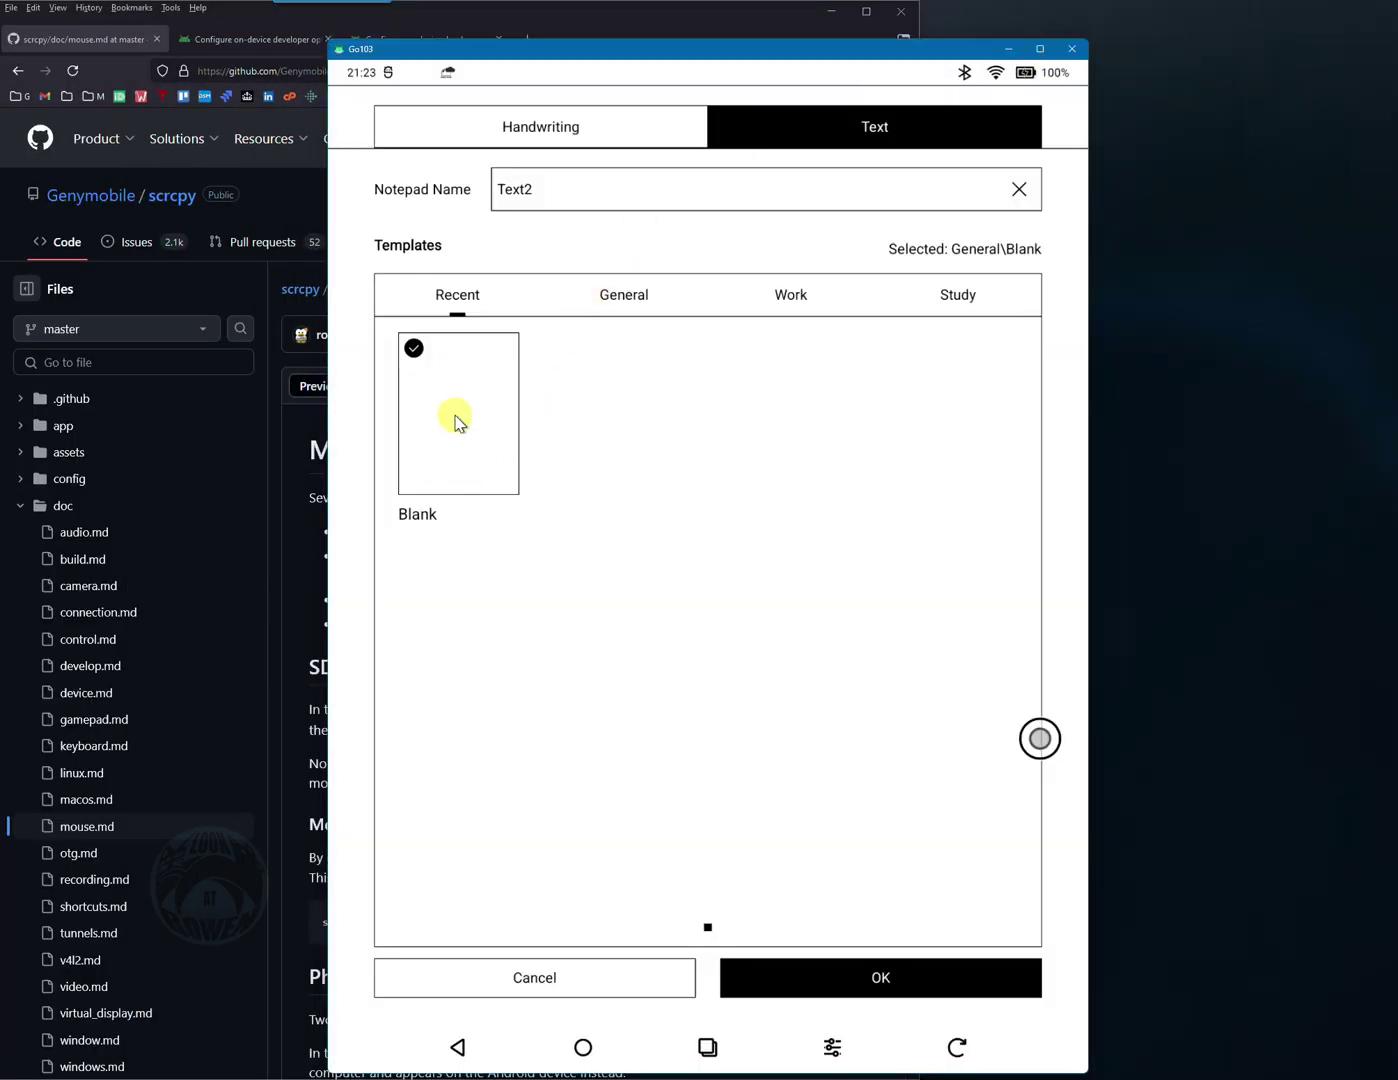
- Create the blank Text2 notepad and type Hello world into its body
{"action": "left_click", "coordinate": [864, 977]}
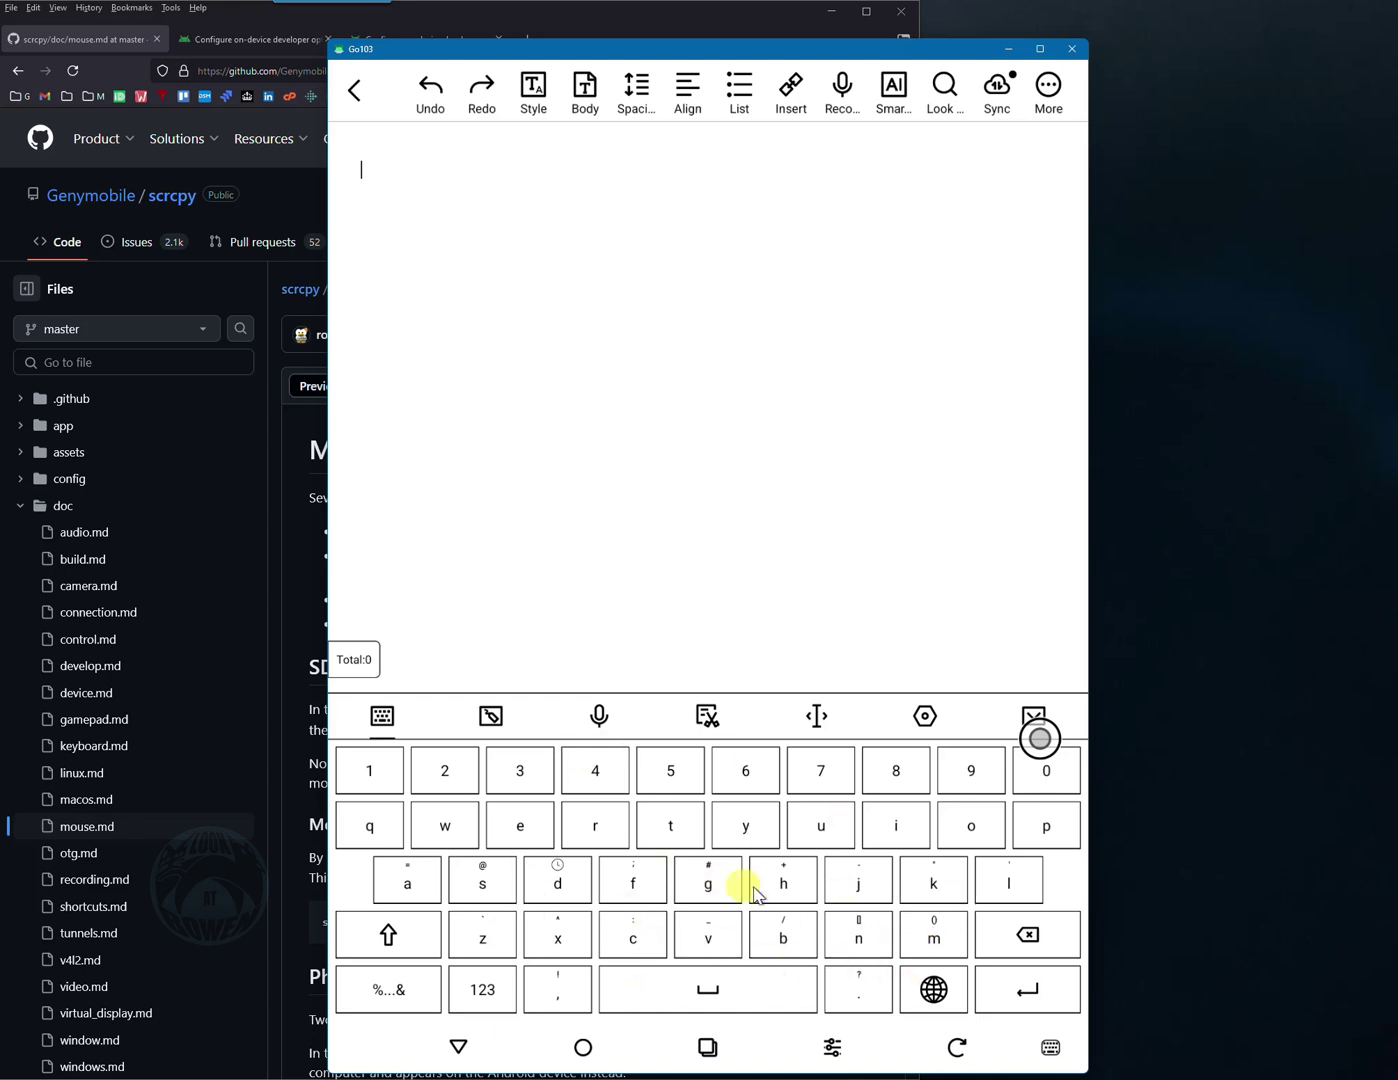
{"action": "left_click", "coordinate": [1028, 716]}
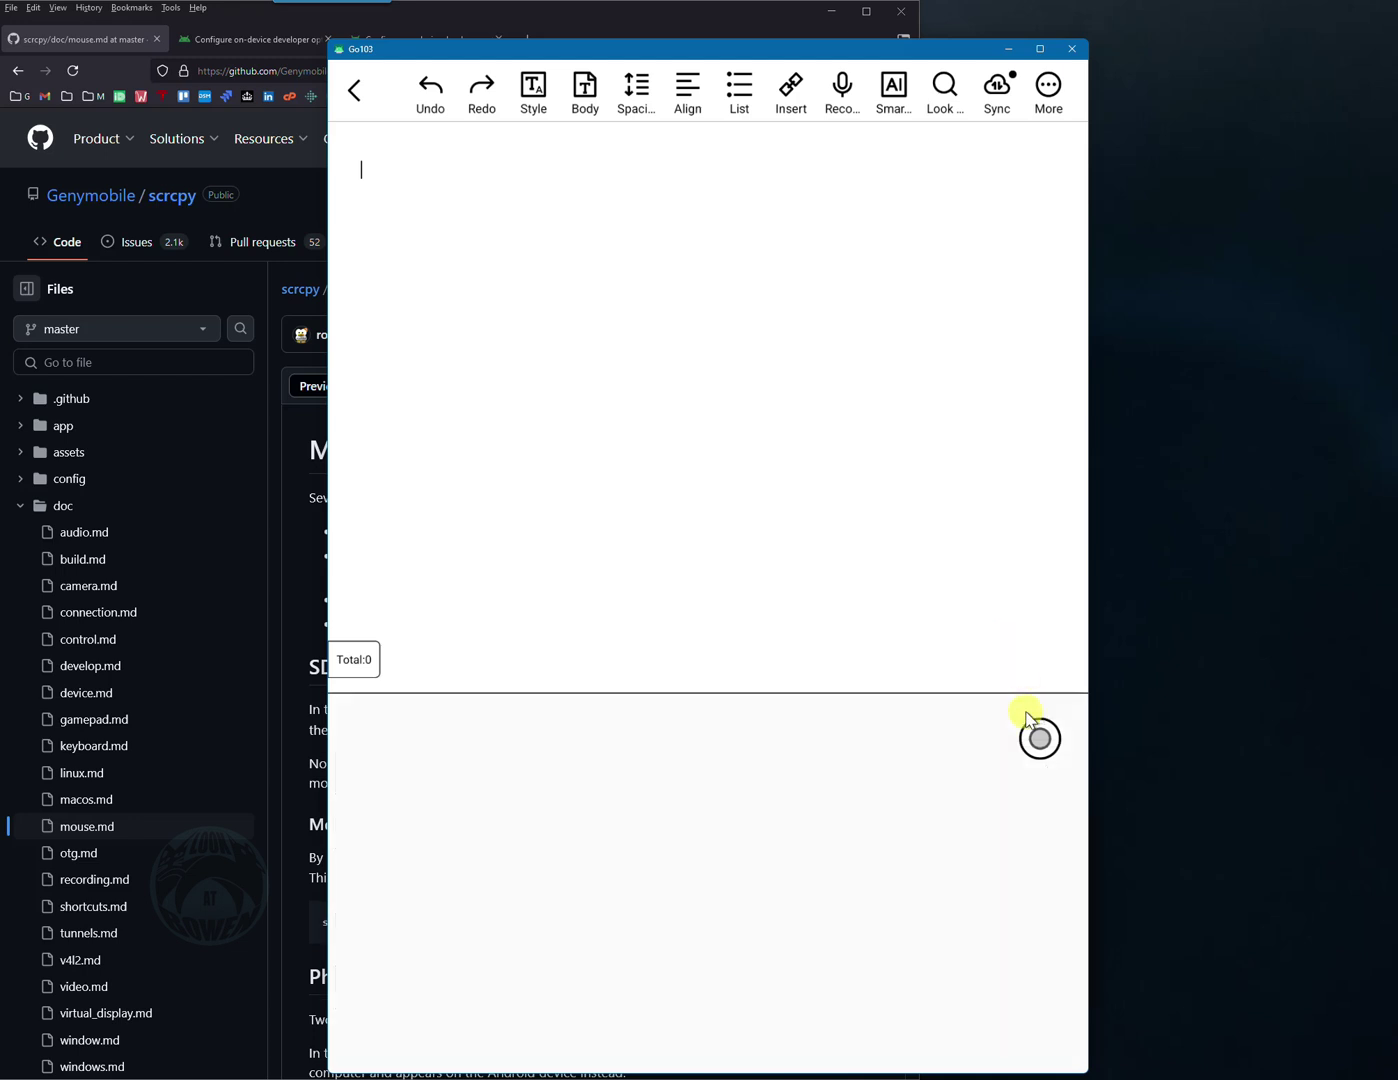
{"action": "left_click", "coordinate": [398, 178]}
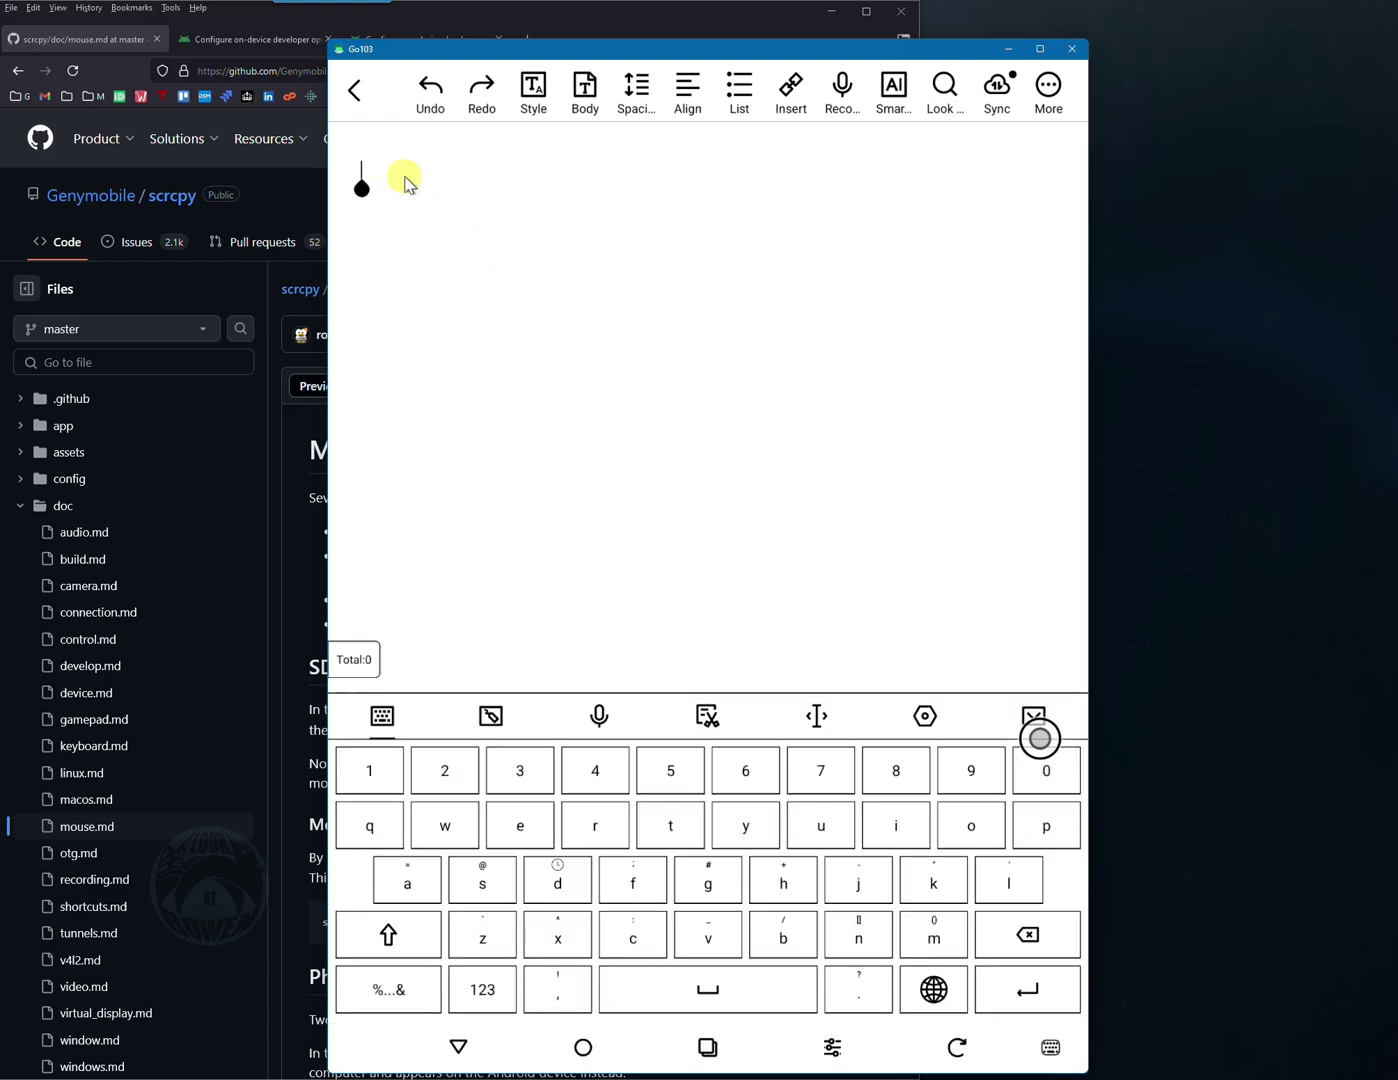
{"action": "type", "text": "Hello world"}
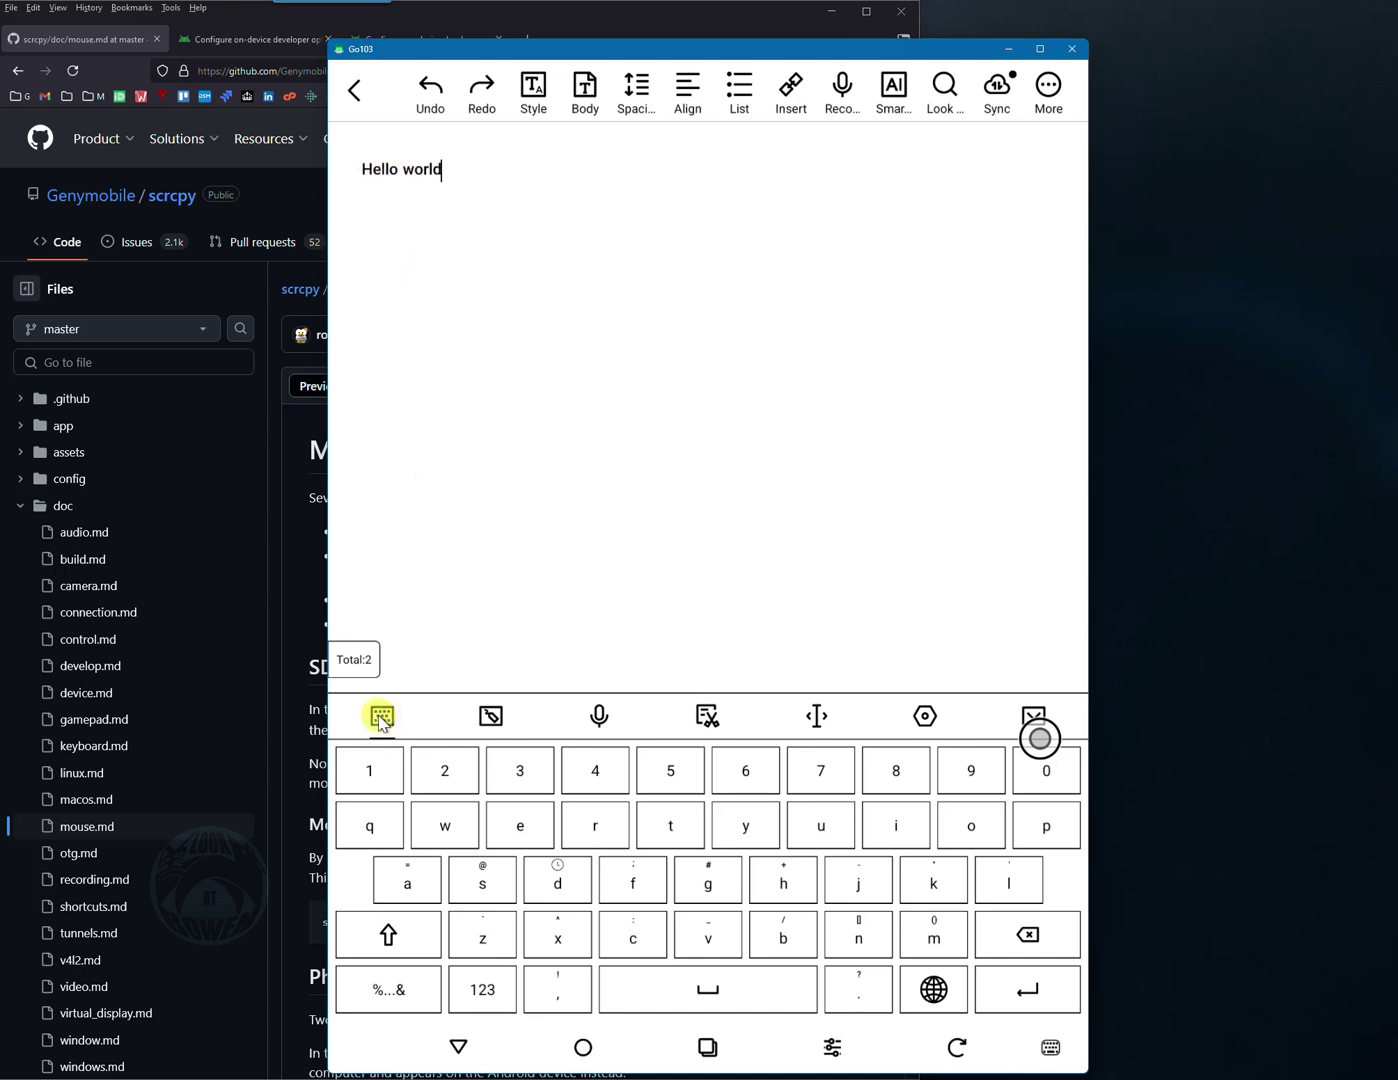
- Handwrite 'How are you doing?' after Hello world, undo the duplicate, and save the note
{"action": "left_click", "coordinate": [490, 716]}
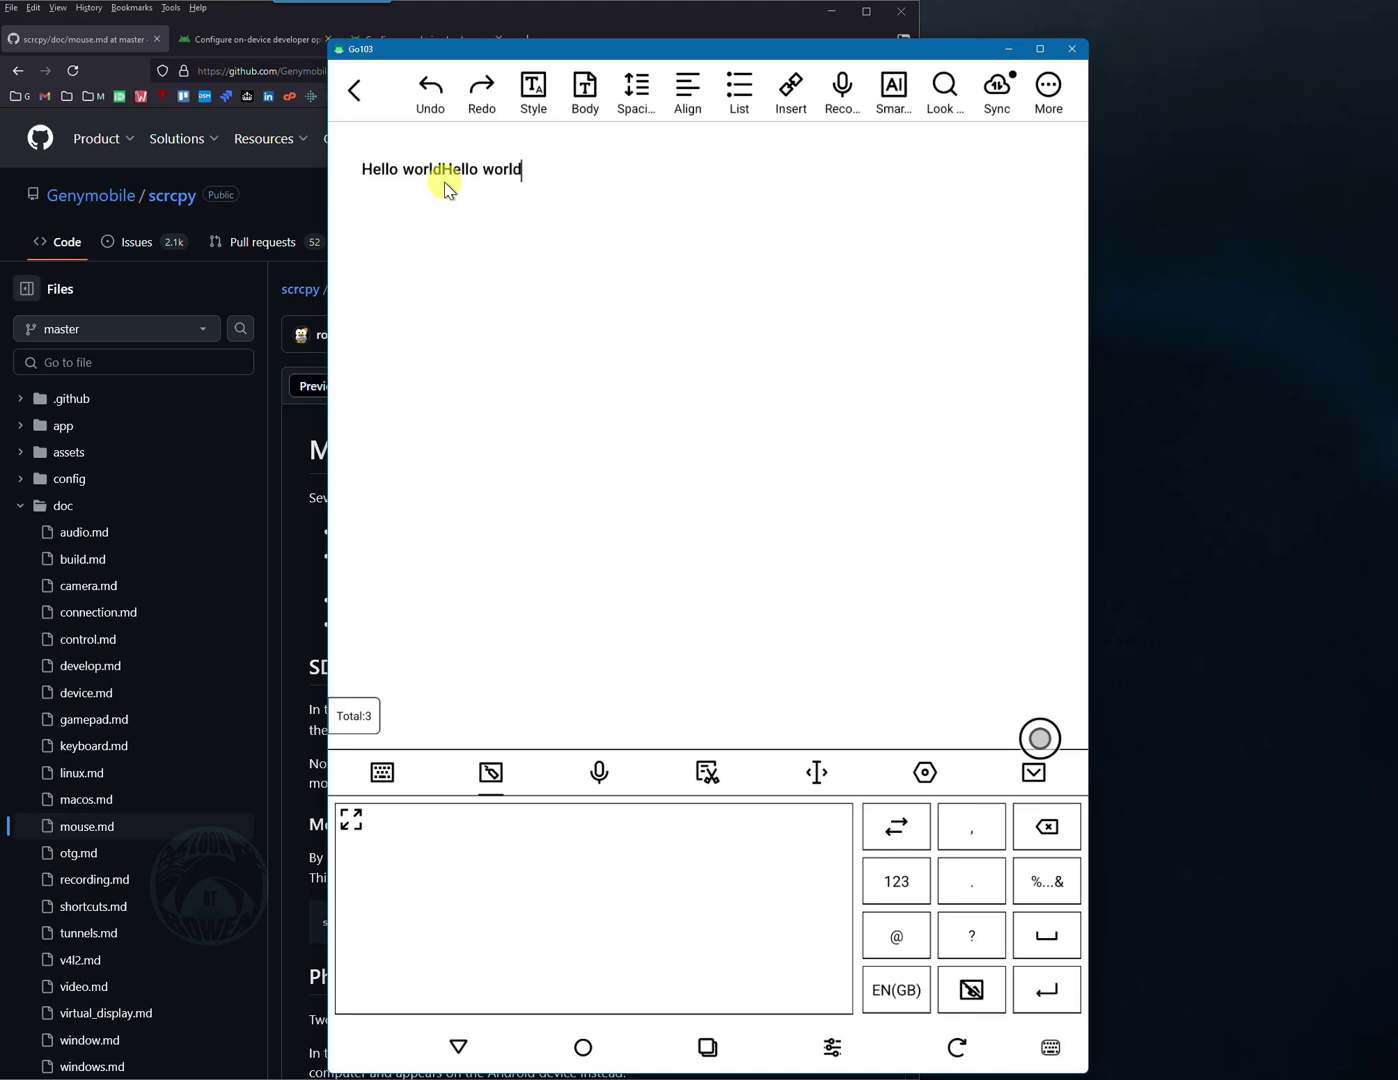
{"action": "key", "text": "ctrl+z"}
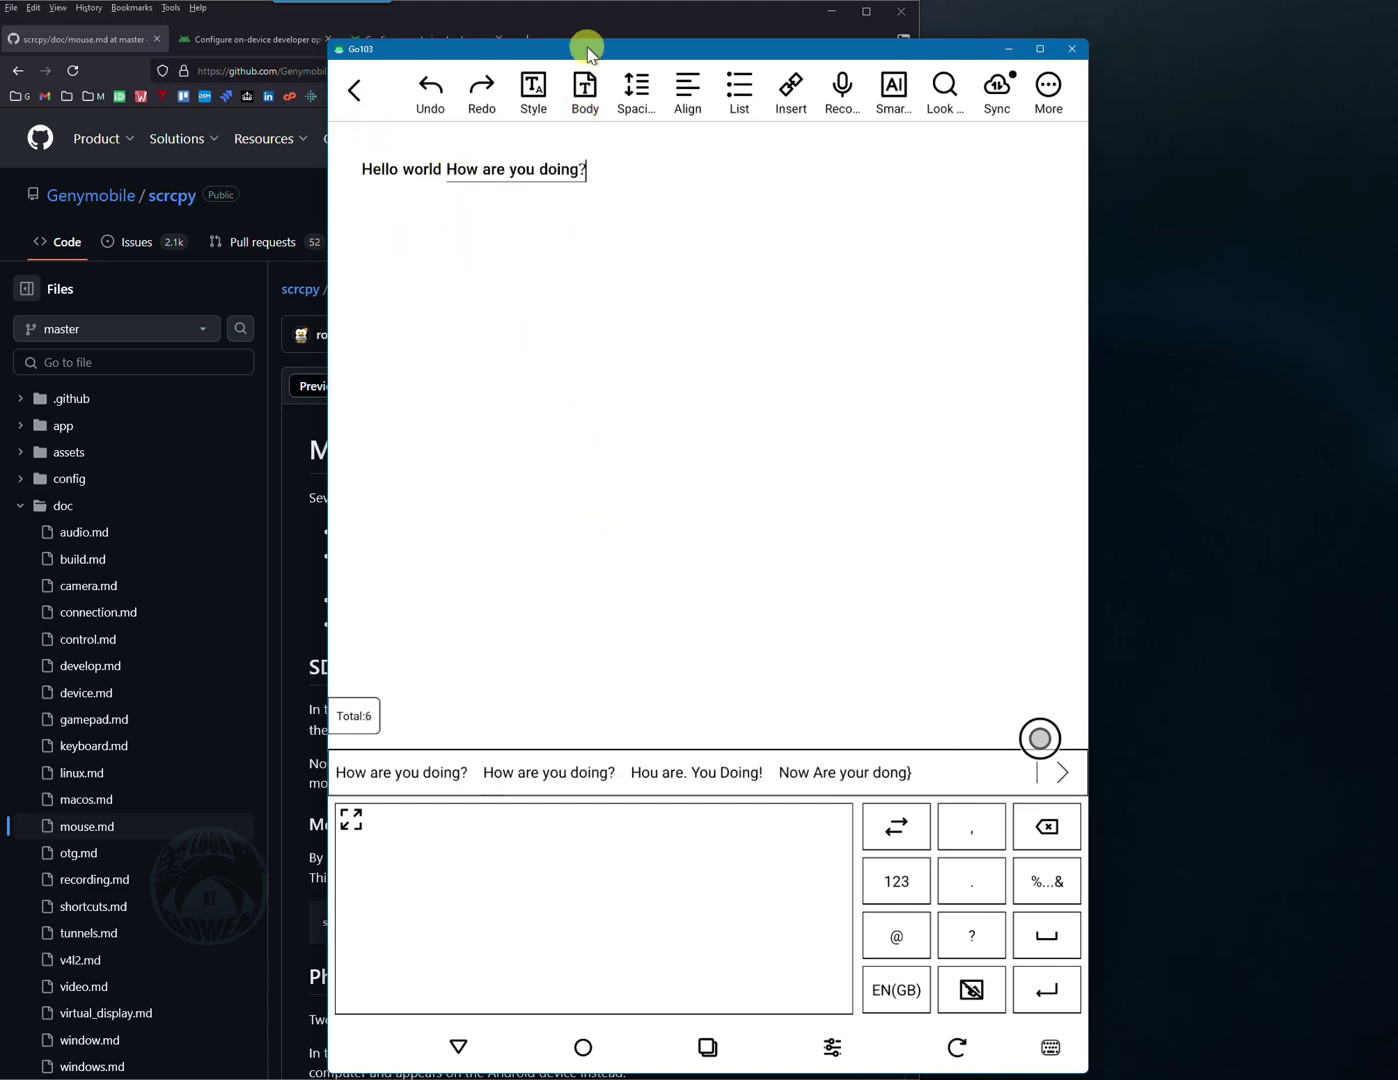
{"action": "left_click", "coordinate": [355, 91]}
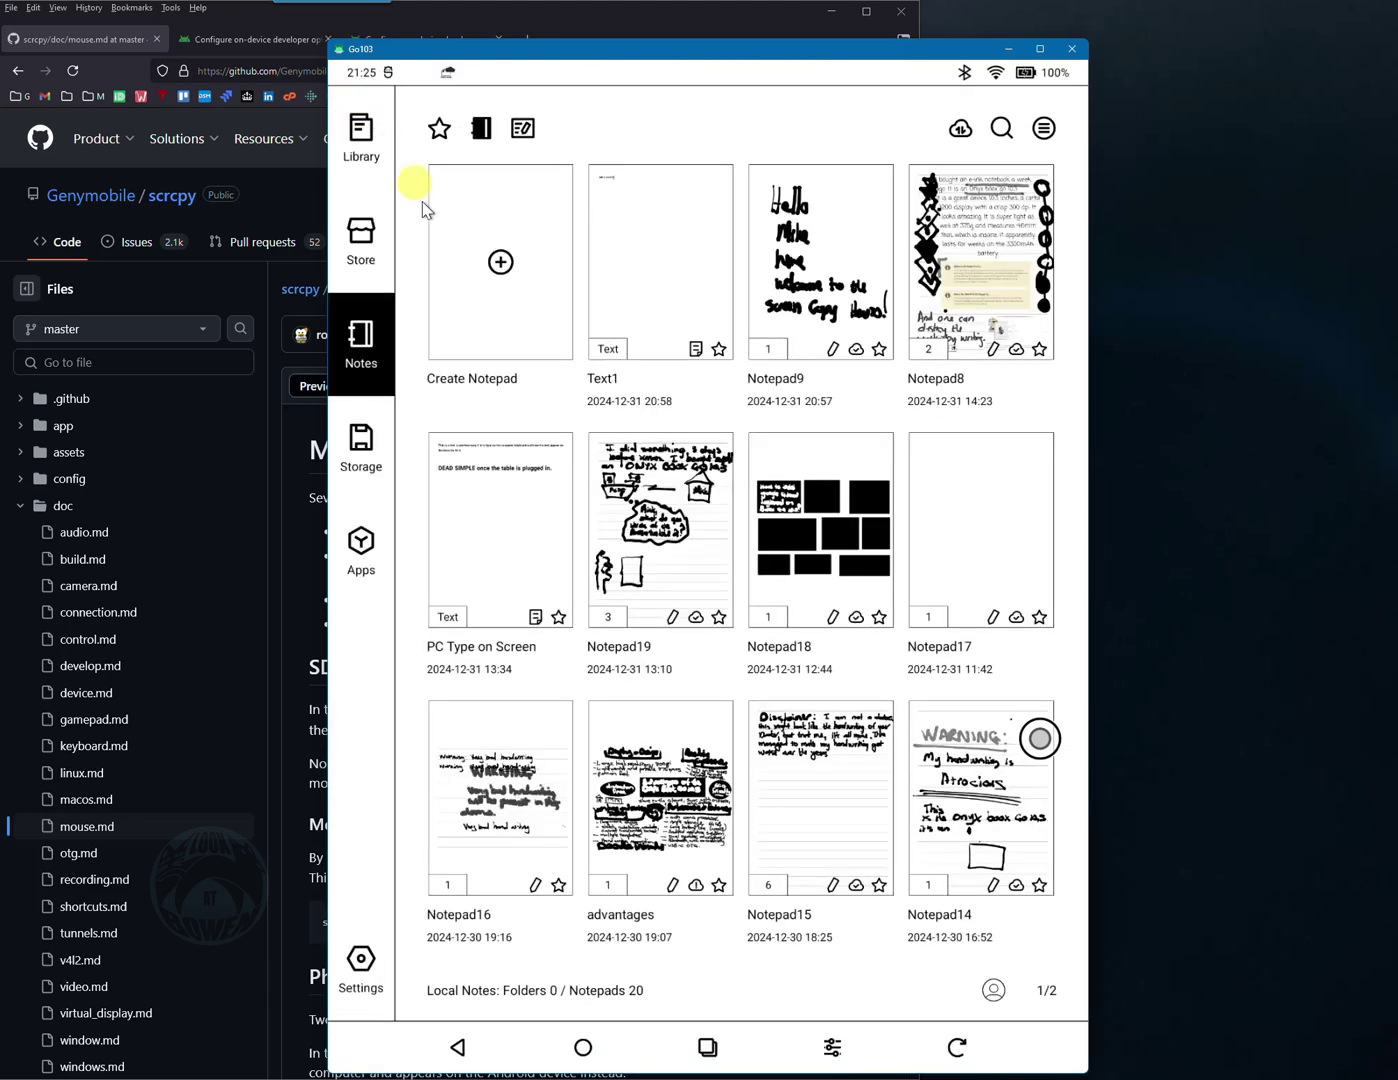
- Go from the tablet's Apps section to App Management and check the USB Debug Mode toggle
{"action": "left_click", "coordinate": [360, 543]}
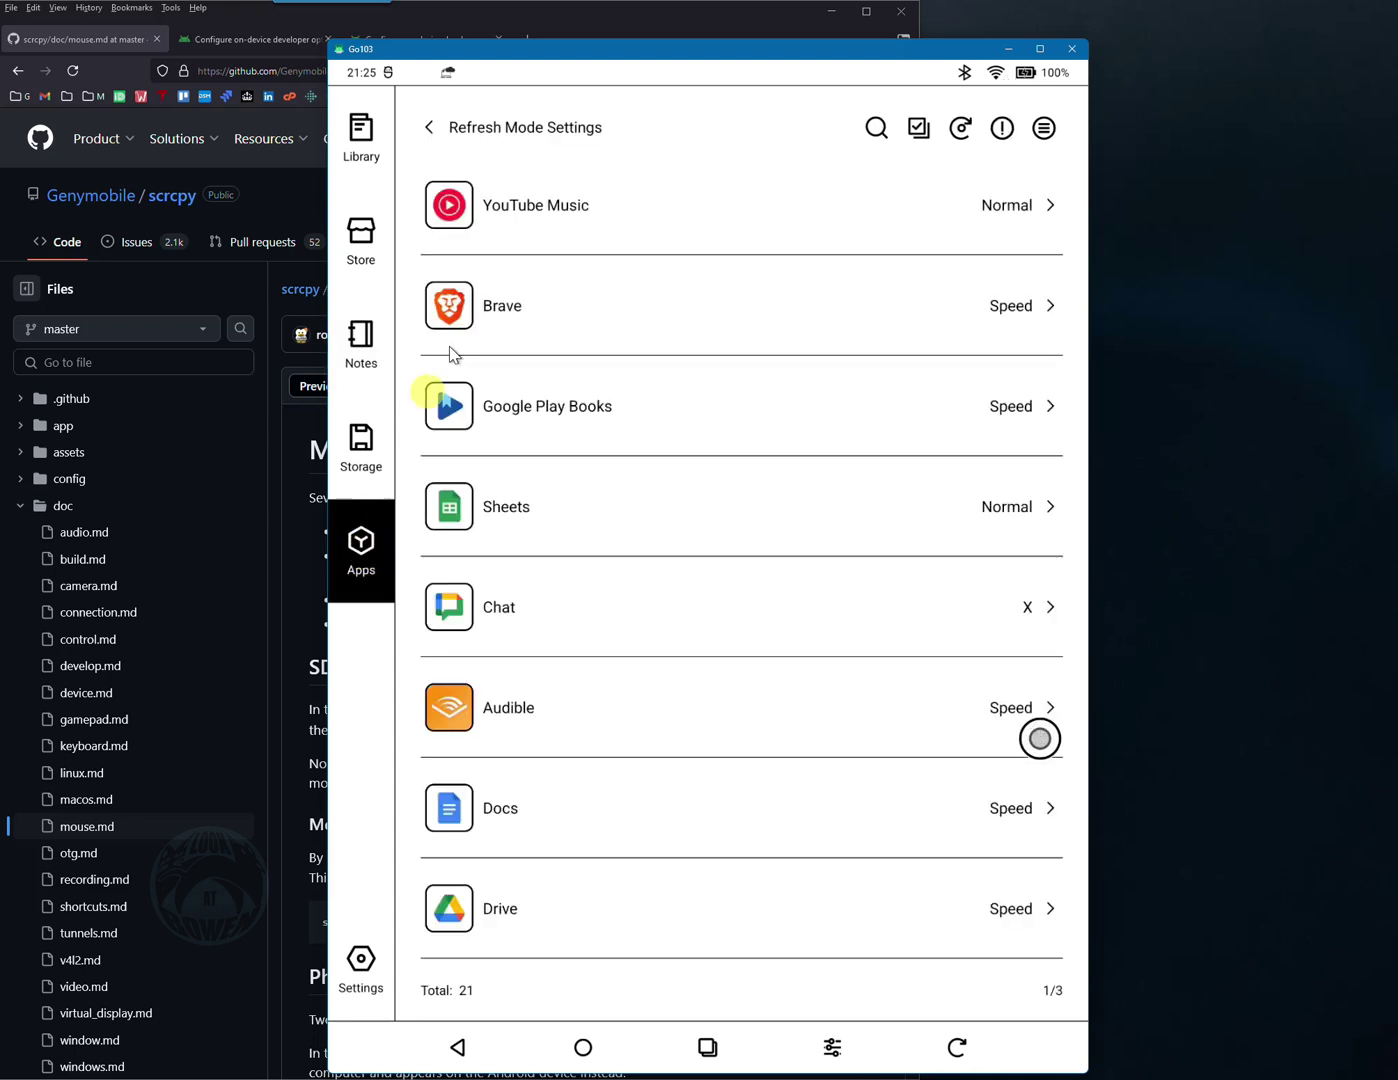
{"action": "left_click", "coordinate": [431, 126]}
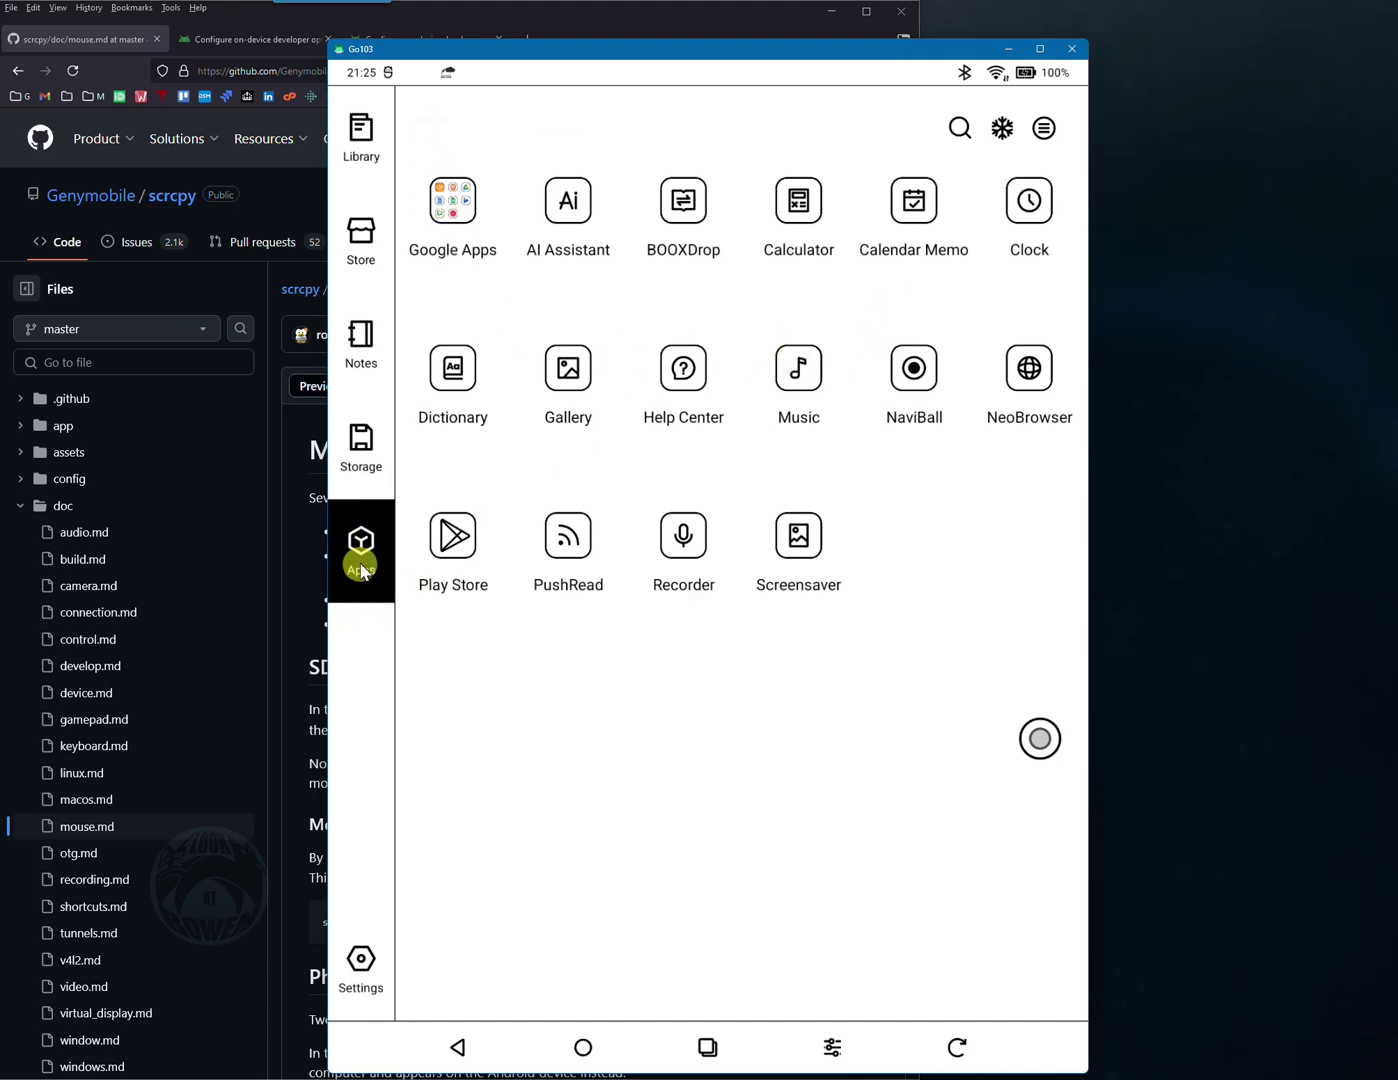
{"action": "left_click", "coordinate": [1047, 134]}
{"action": "left_click", "coordinate": [952, 192]}
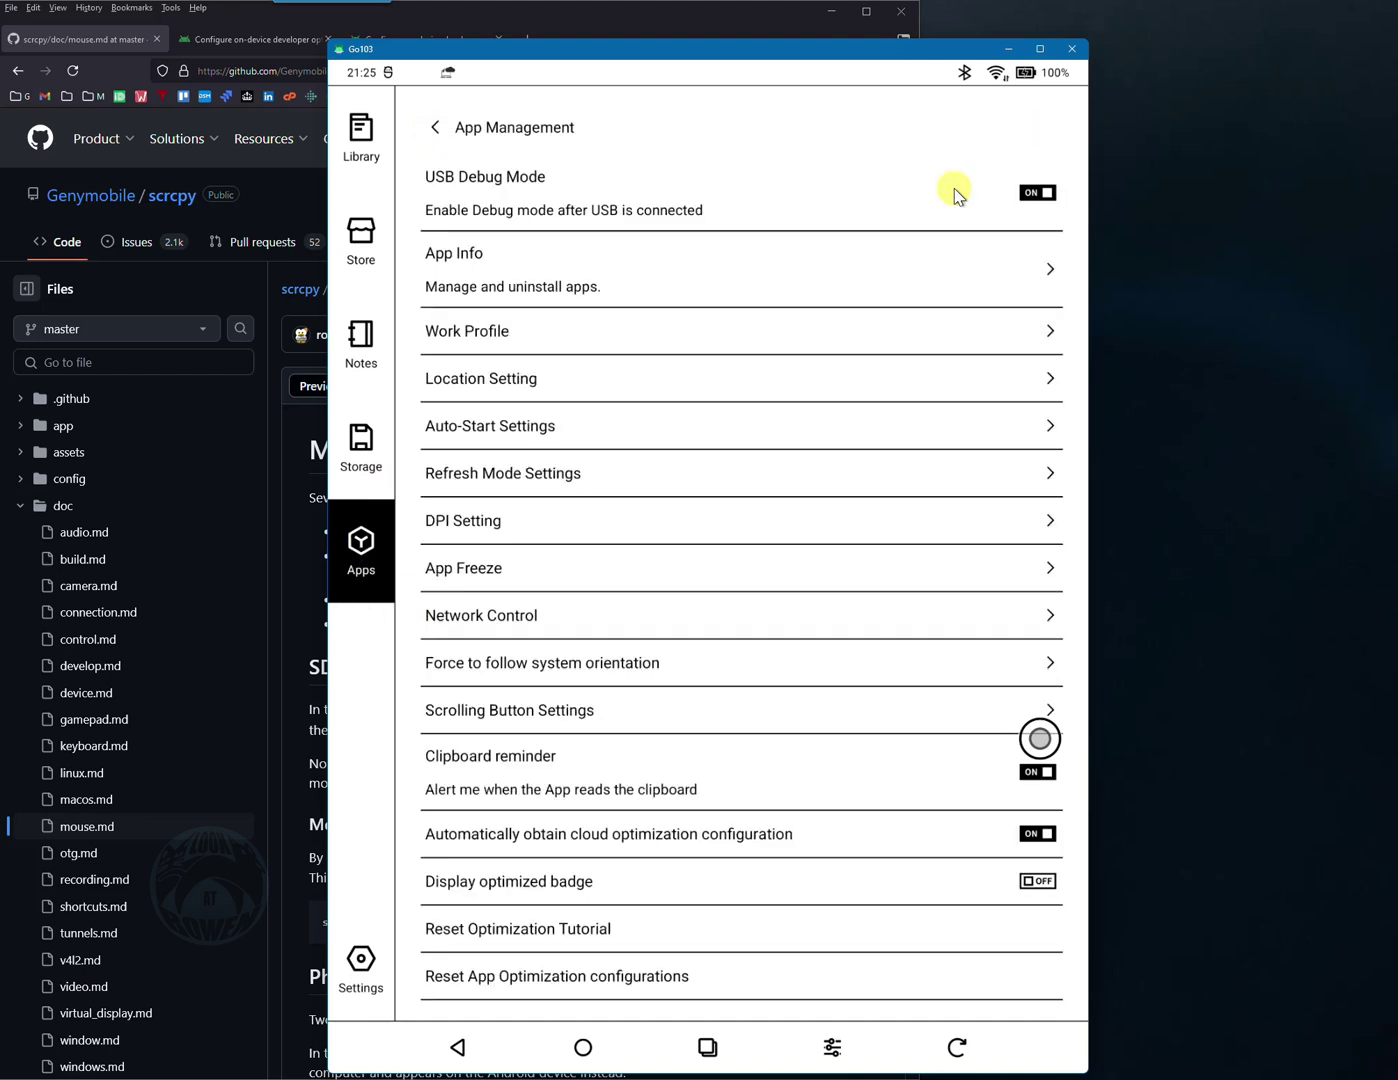
{"action": "left_click", "coordinate": [1032, 196]}
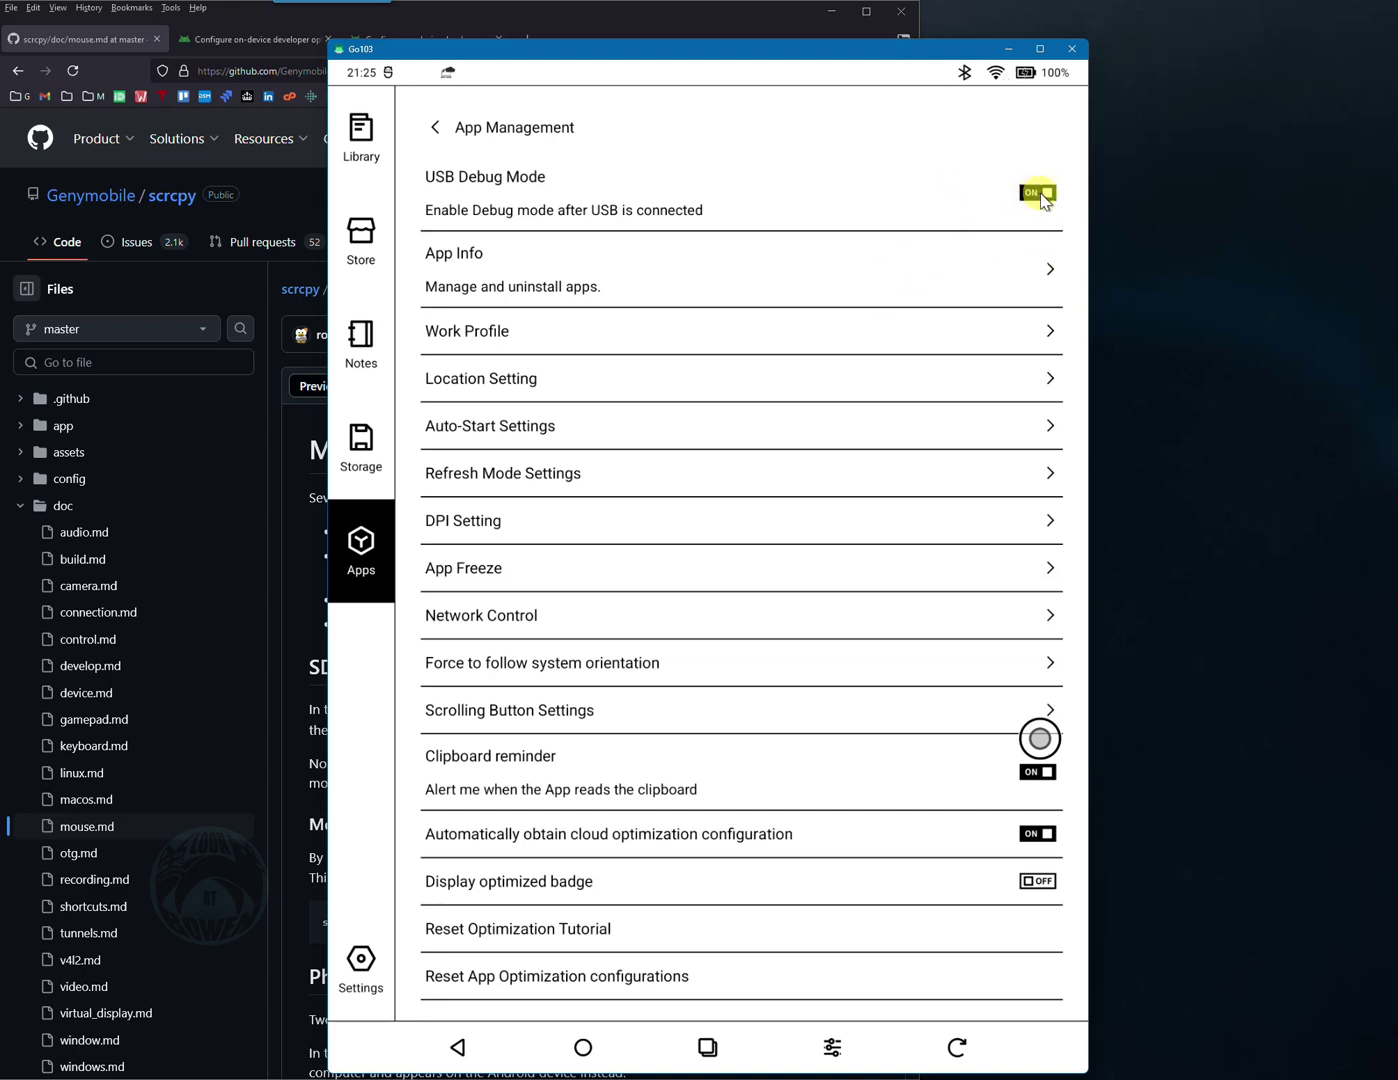
- Close the tablet mirror, then close the Go103 storage window in File Explorer
{"action": "left_click", "coordinate": [1037, 195]}
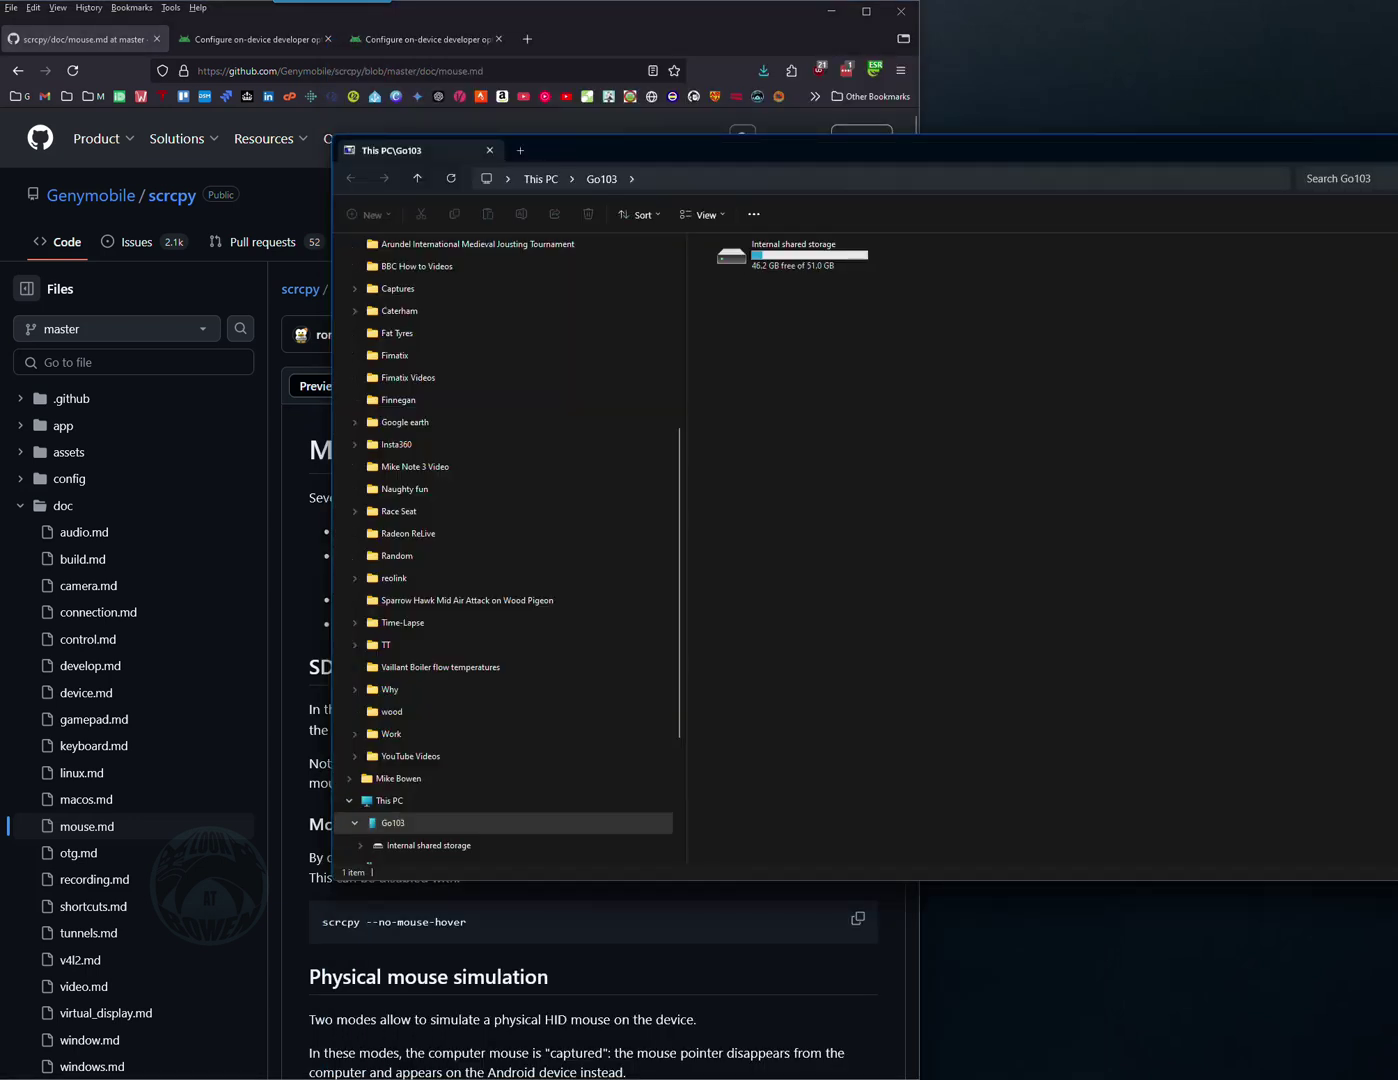
{"action": "key", "text": "alt+F4"}
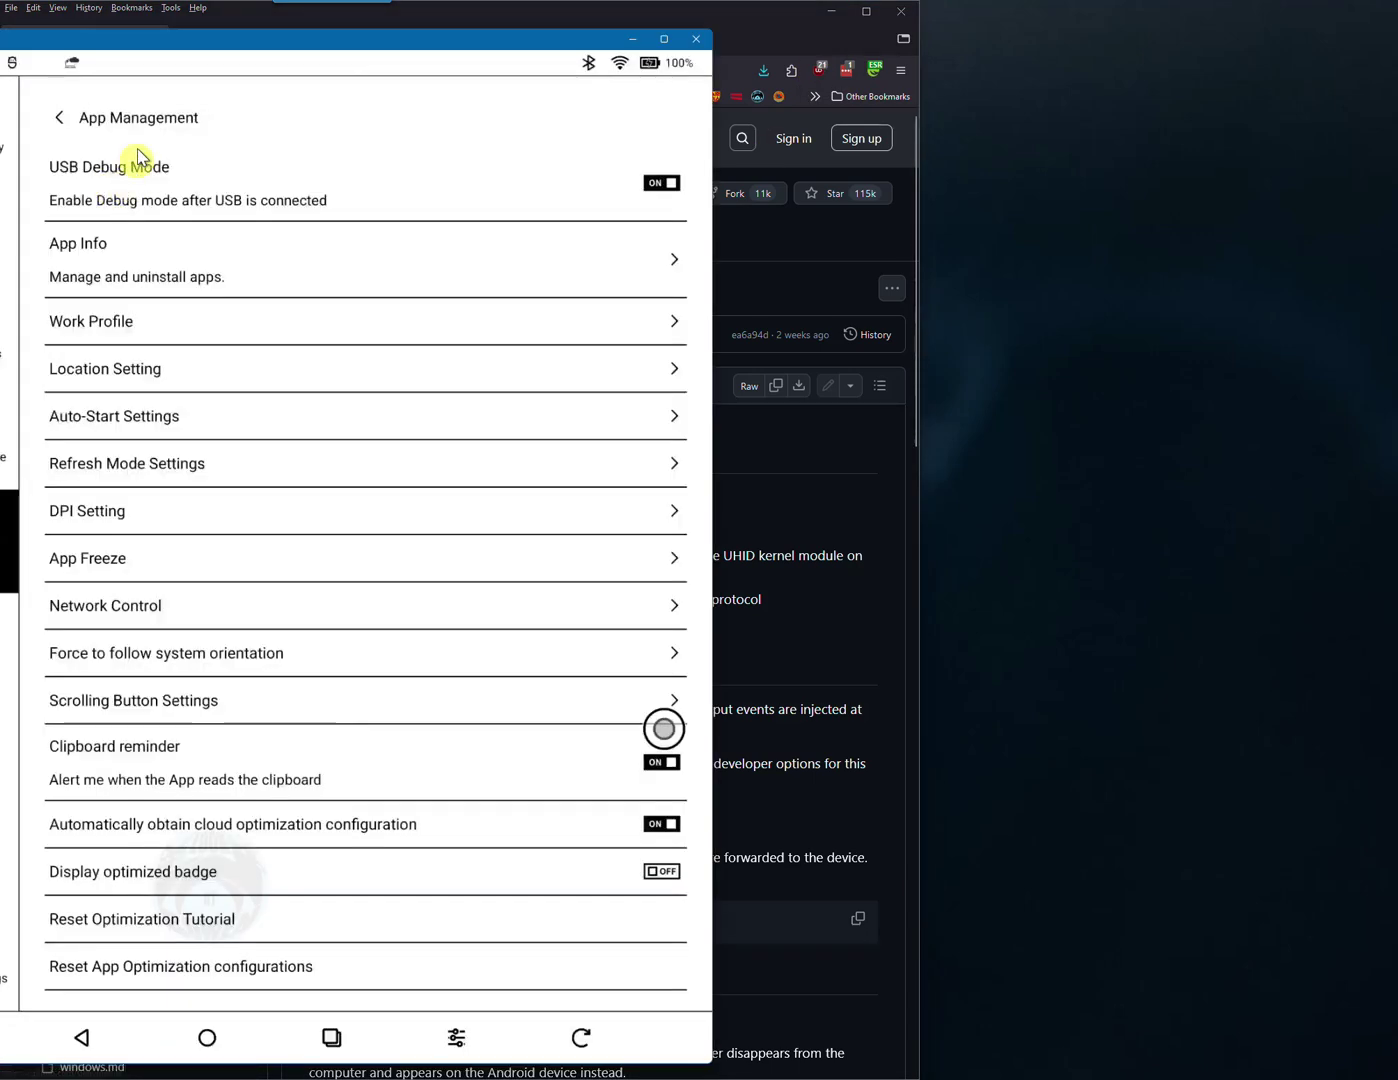
- Centre the tablet mirror and launch Brave from Google Apps, loading the live ONYX BOOX Go 10.3 page
{"action": "left_click_drag", "start_coordinate": [187, 37], "coordinate": [553, 25]}
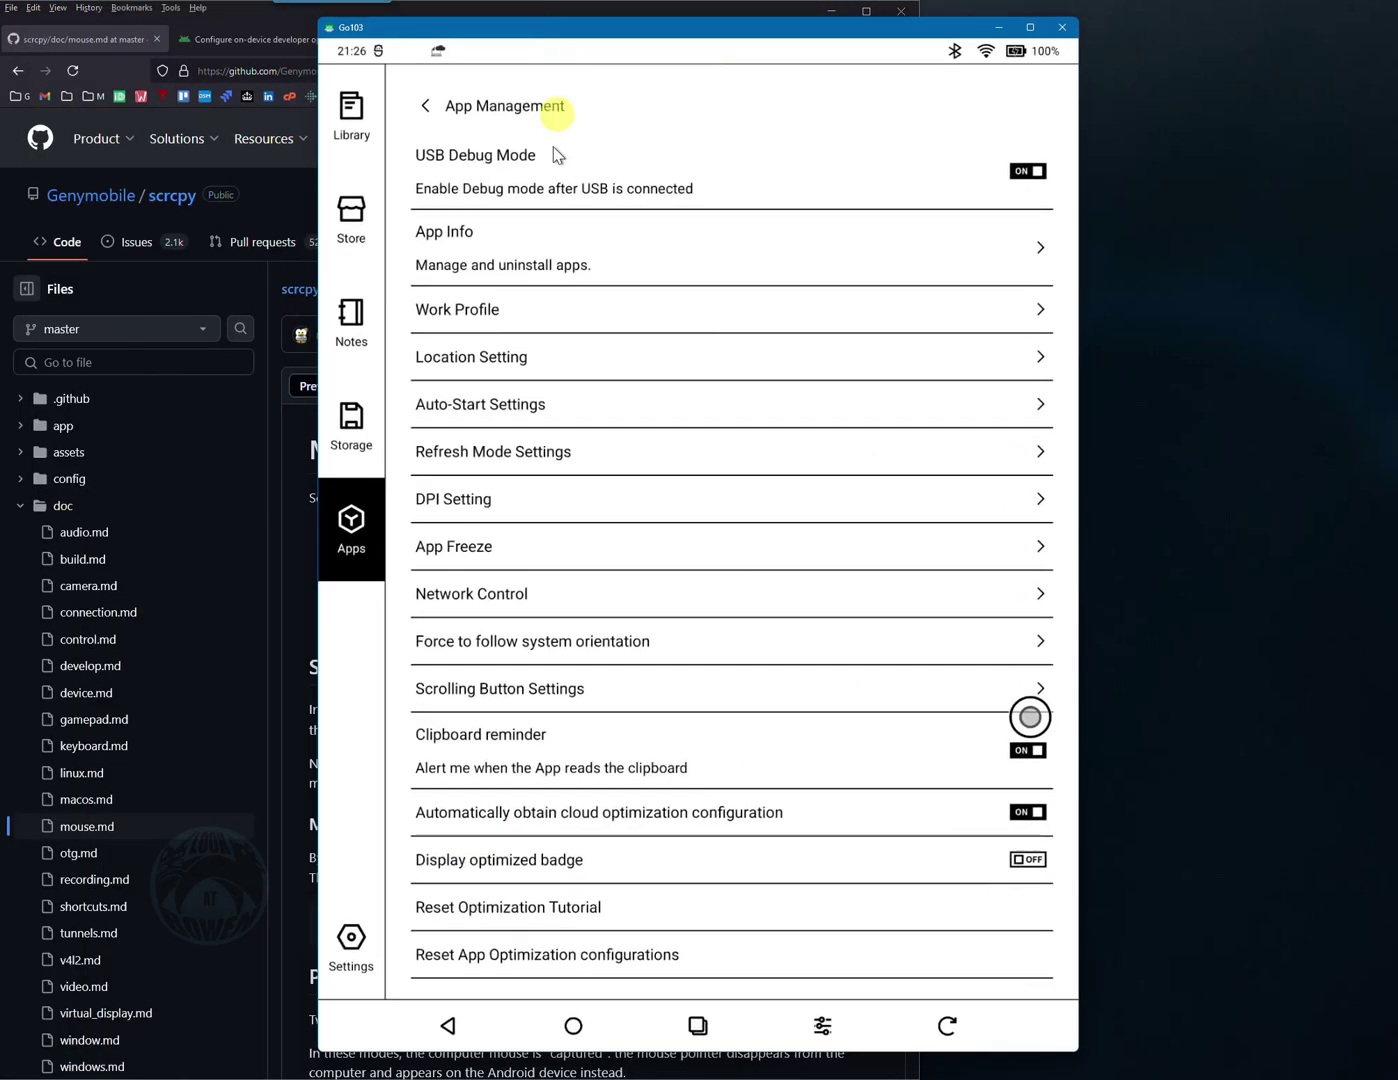
{"action": "left_click", "coordinate": [352, 540]}
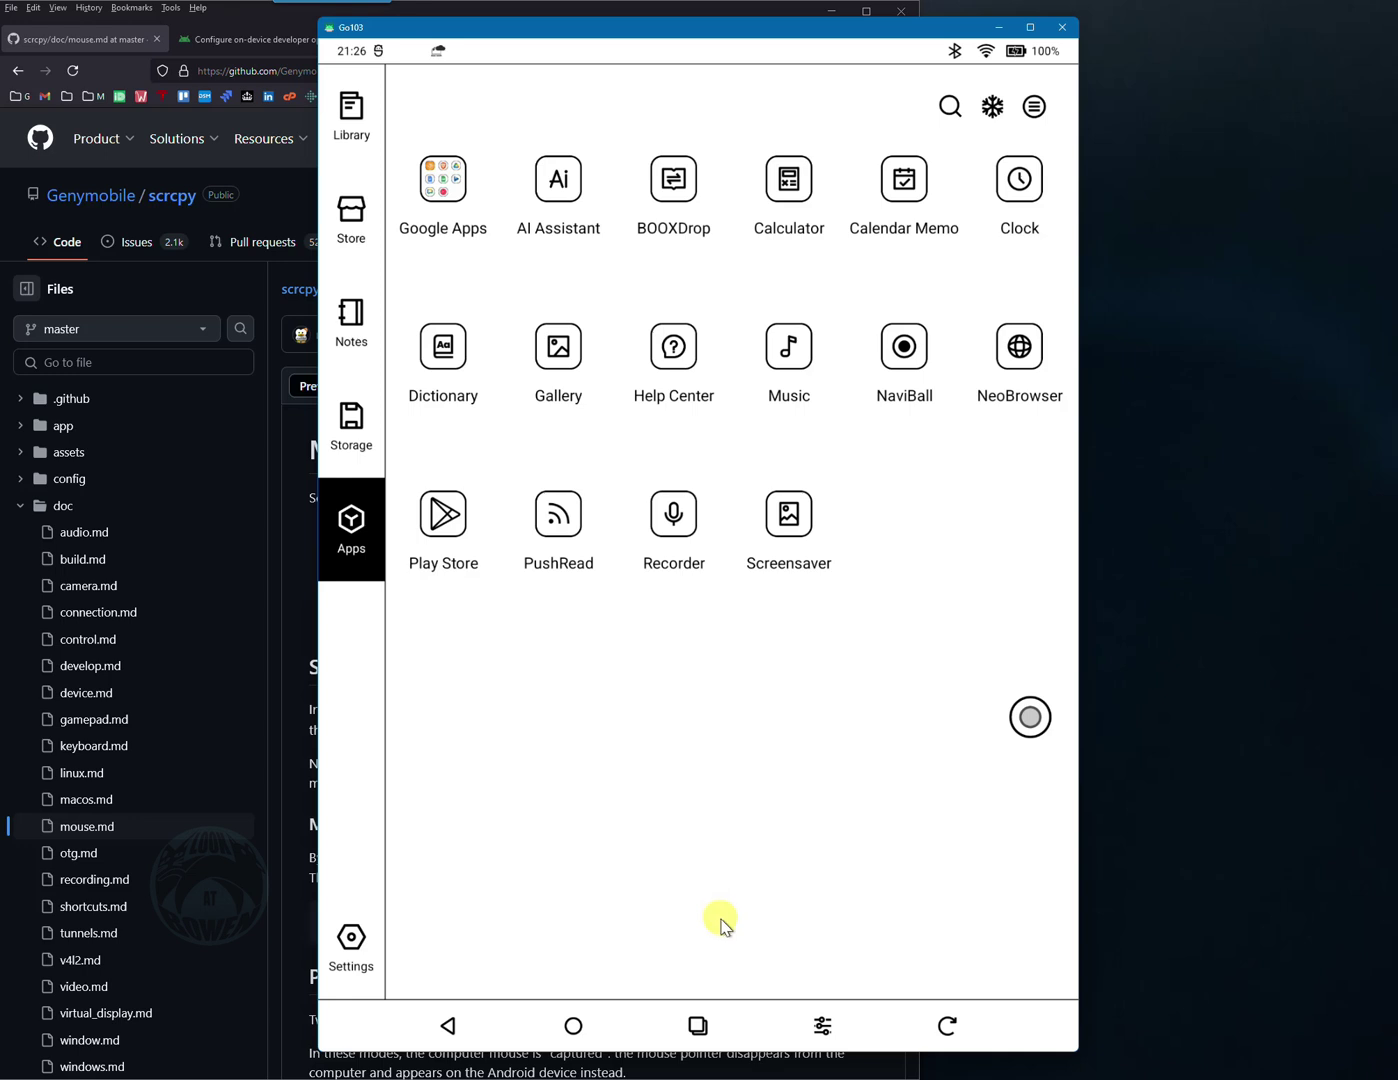
{"action": "left_click", "coordinate": [444, 181]}
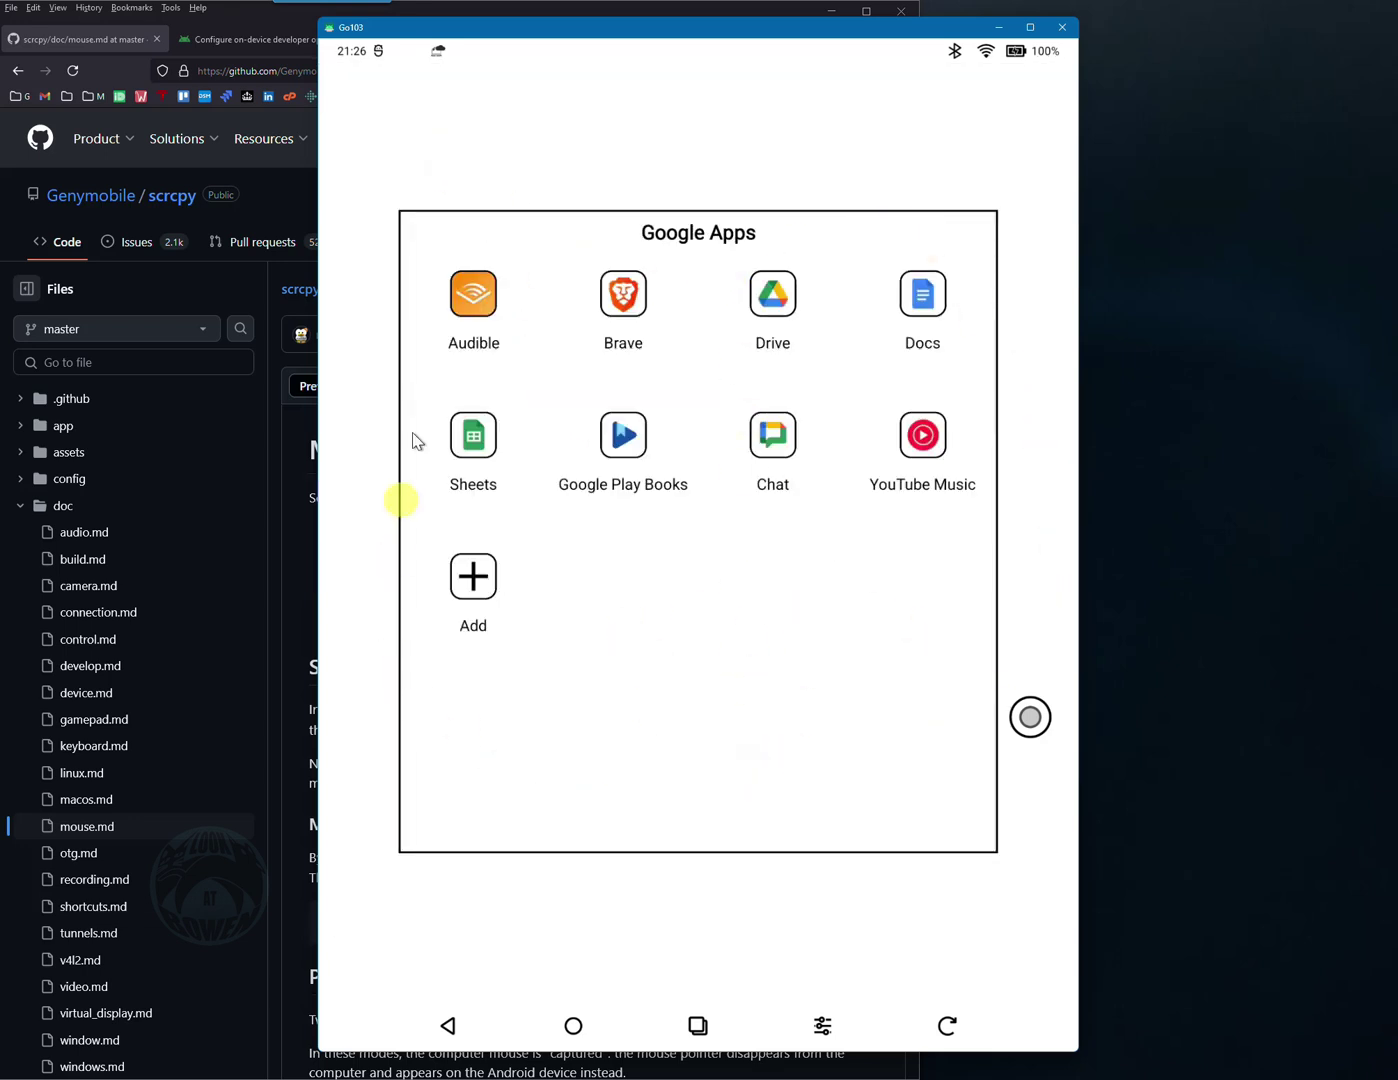
{"action": "left_click", "coordinate": [622, 298]}
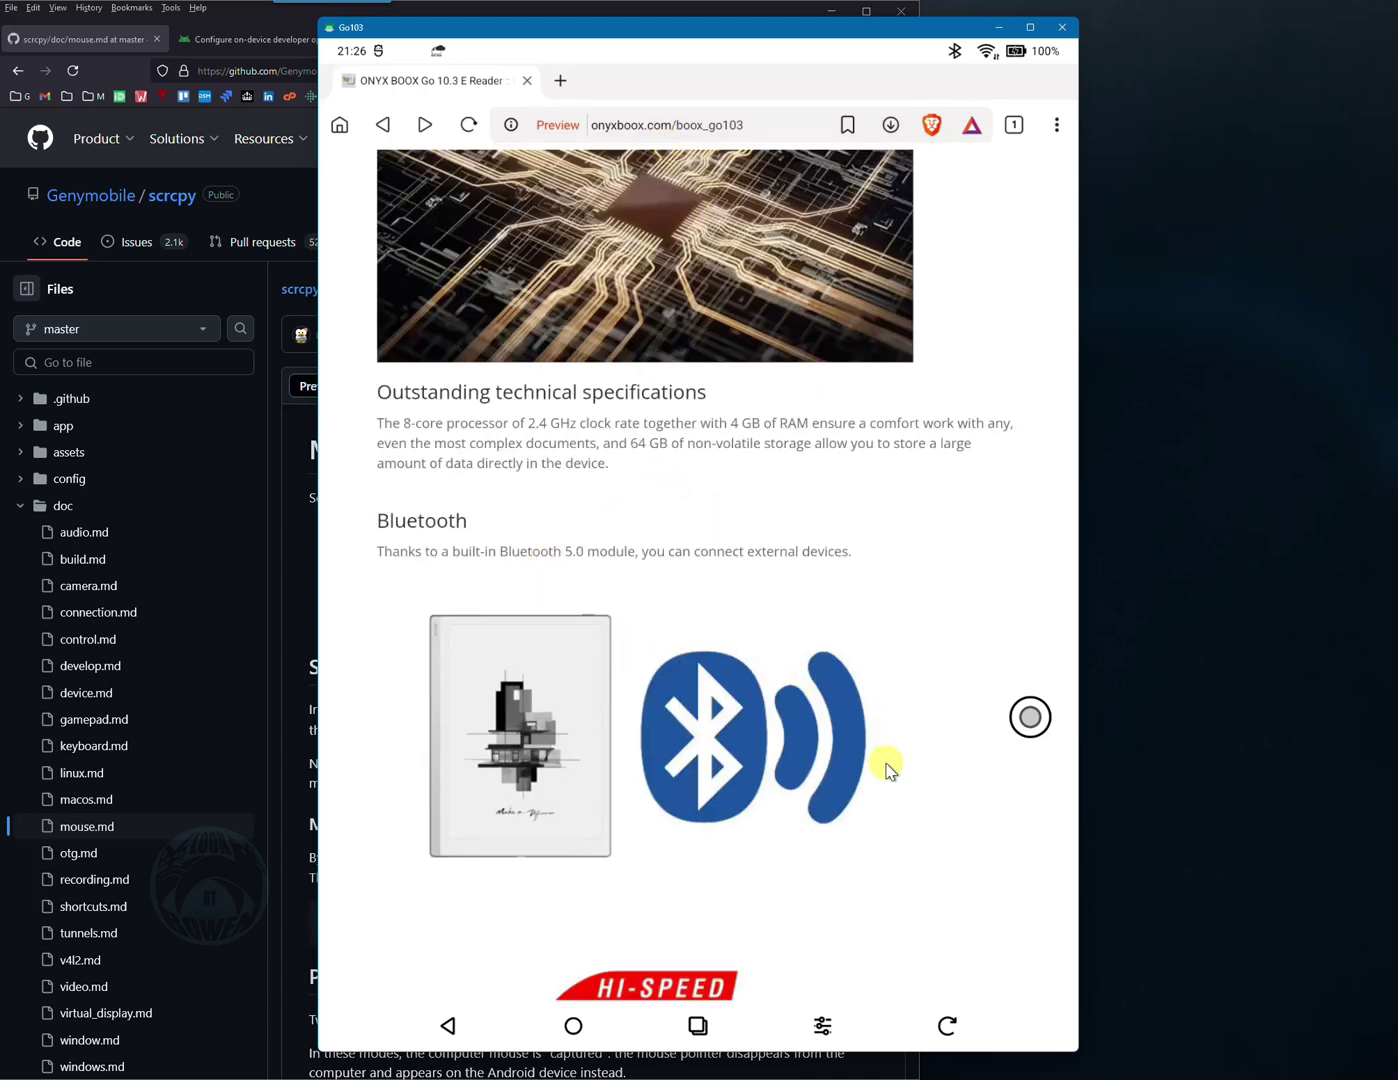
{"action": "left_click", "coordinate": [835, 697]}
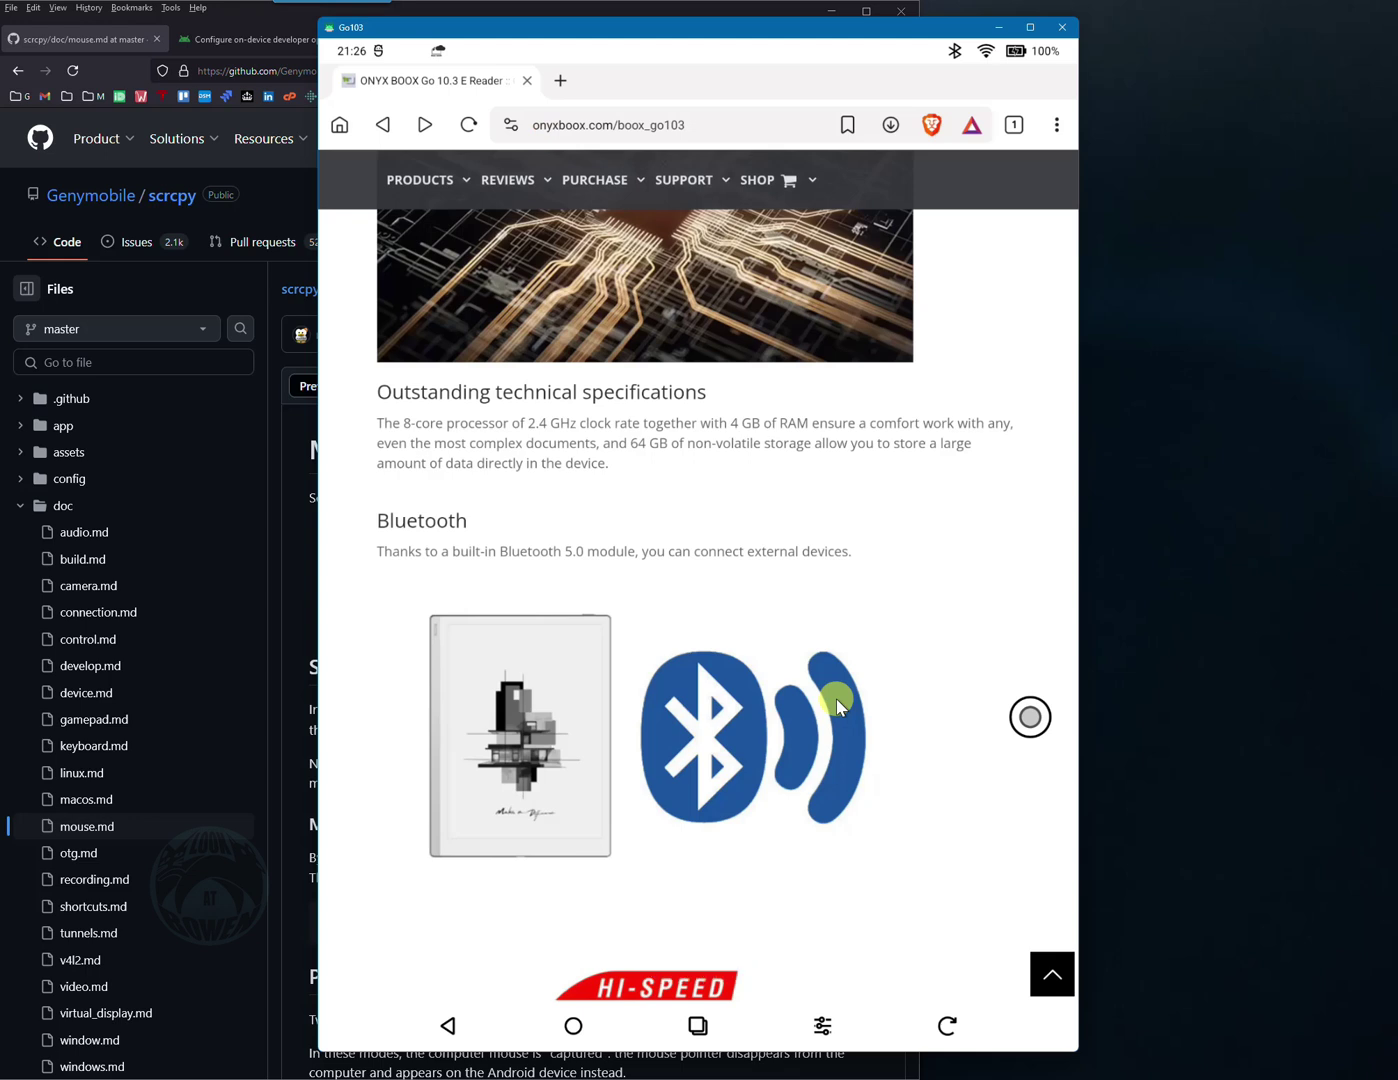
- Bring the GitHub mouse.md page forward and scroll to the UHID, AOA and Mouse bindings sections
{"action": "left_click", "coordinate": [73, 42]}
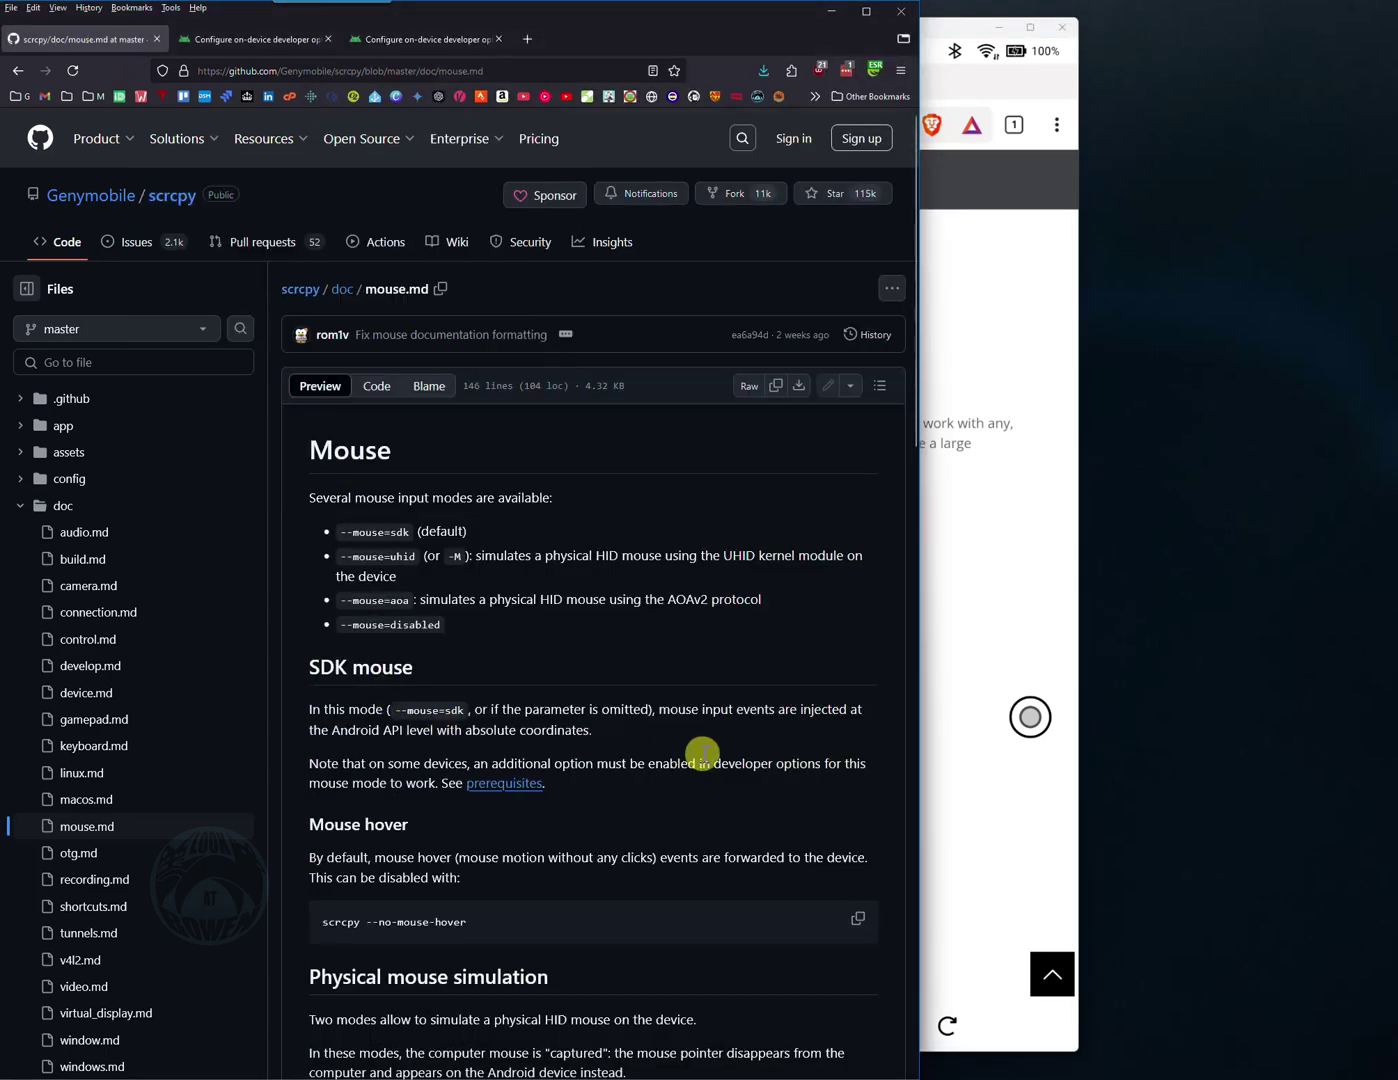
{"action": "scroll", "coordinate": [560, 707], "scroll_direction": "down", "scroll_amount": 7}
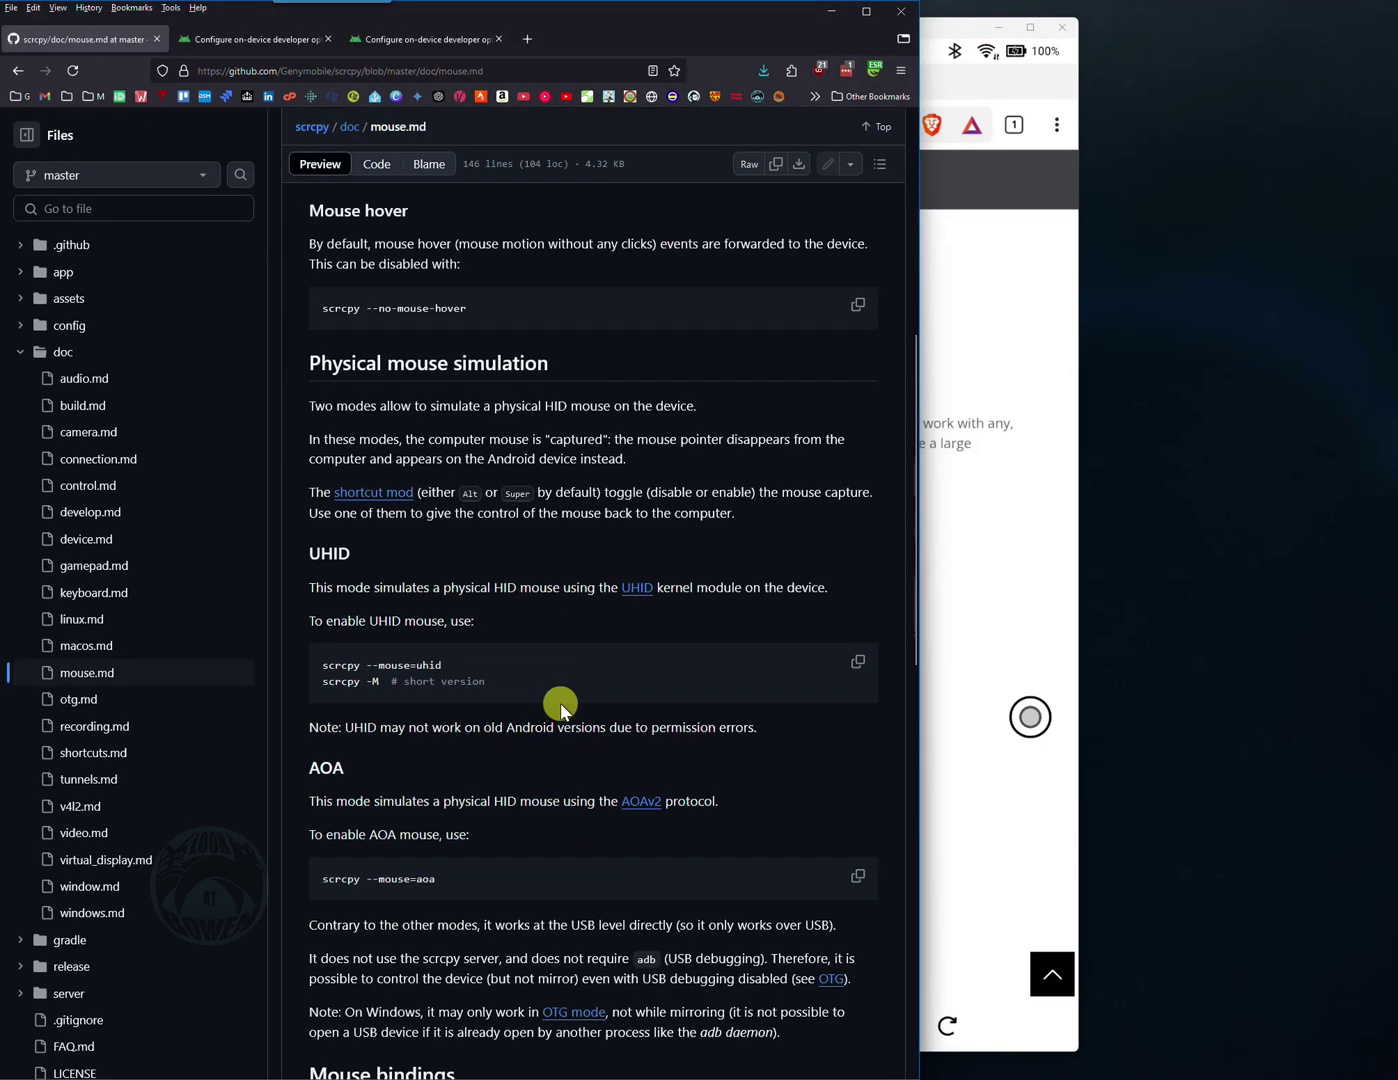
{"action": "scroll", "coordinate": [563, 710], "scroll_direction": "down", "scroll_amount": 3}
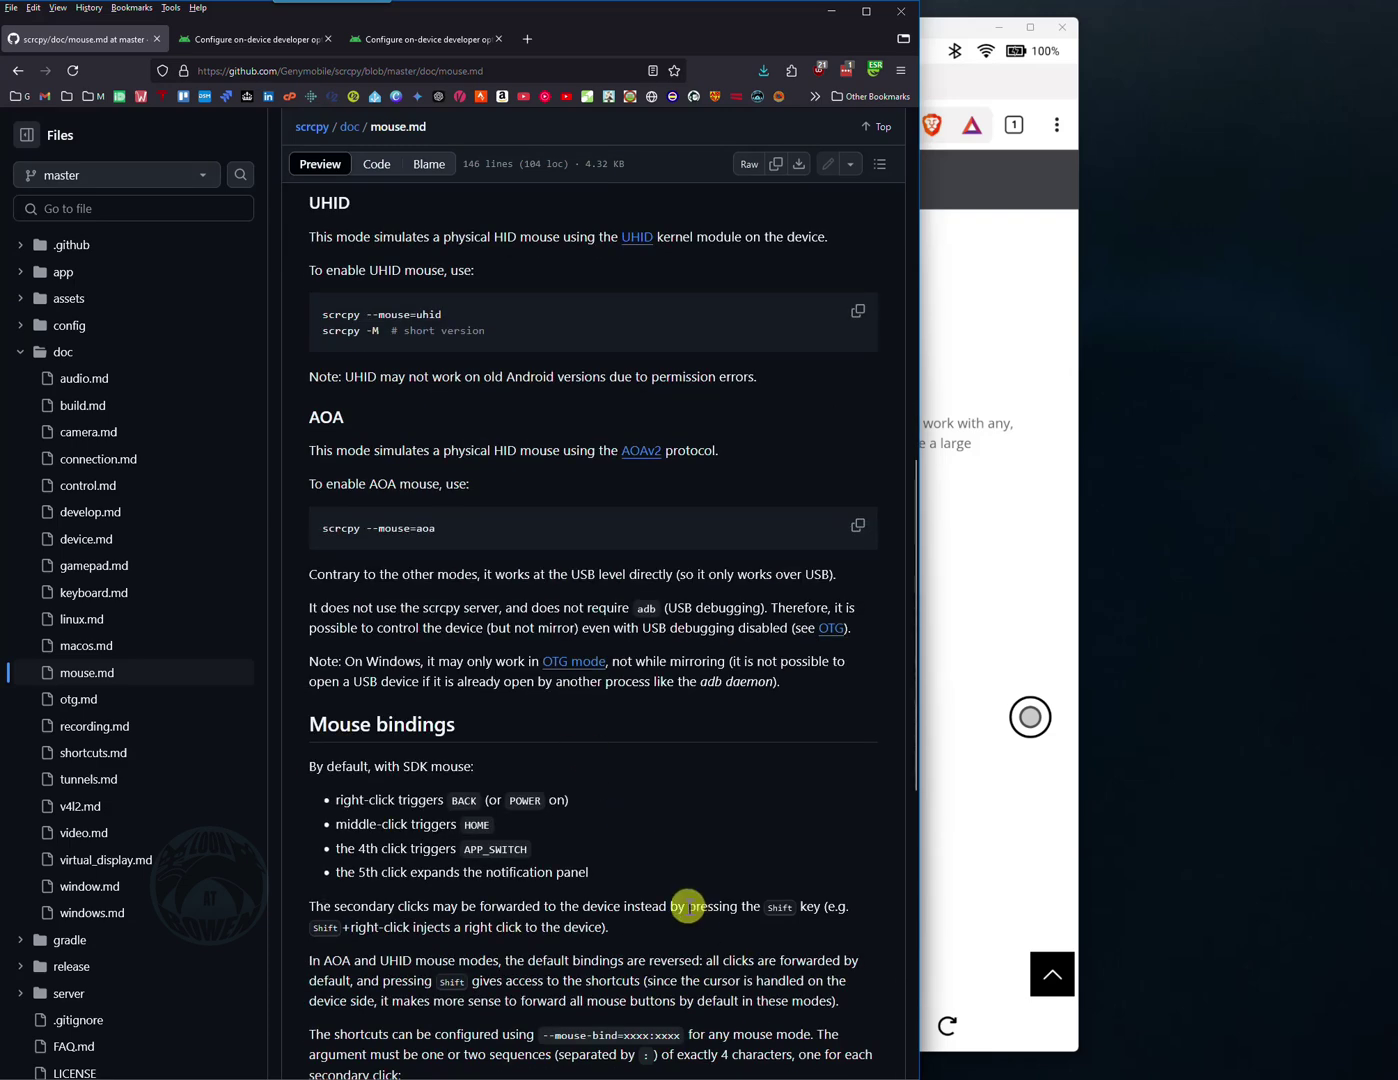
- Bring the Go103 tablet mirror in front of the browser, still showing the ONYX BOOX Go 10.3 page
{"action": "left_click", "coordinate": [995, 606]}
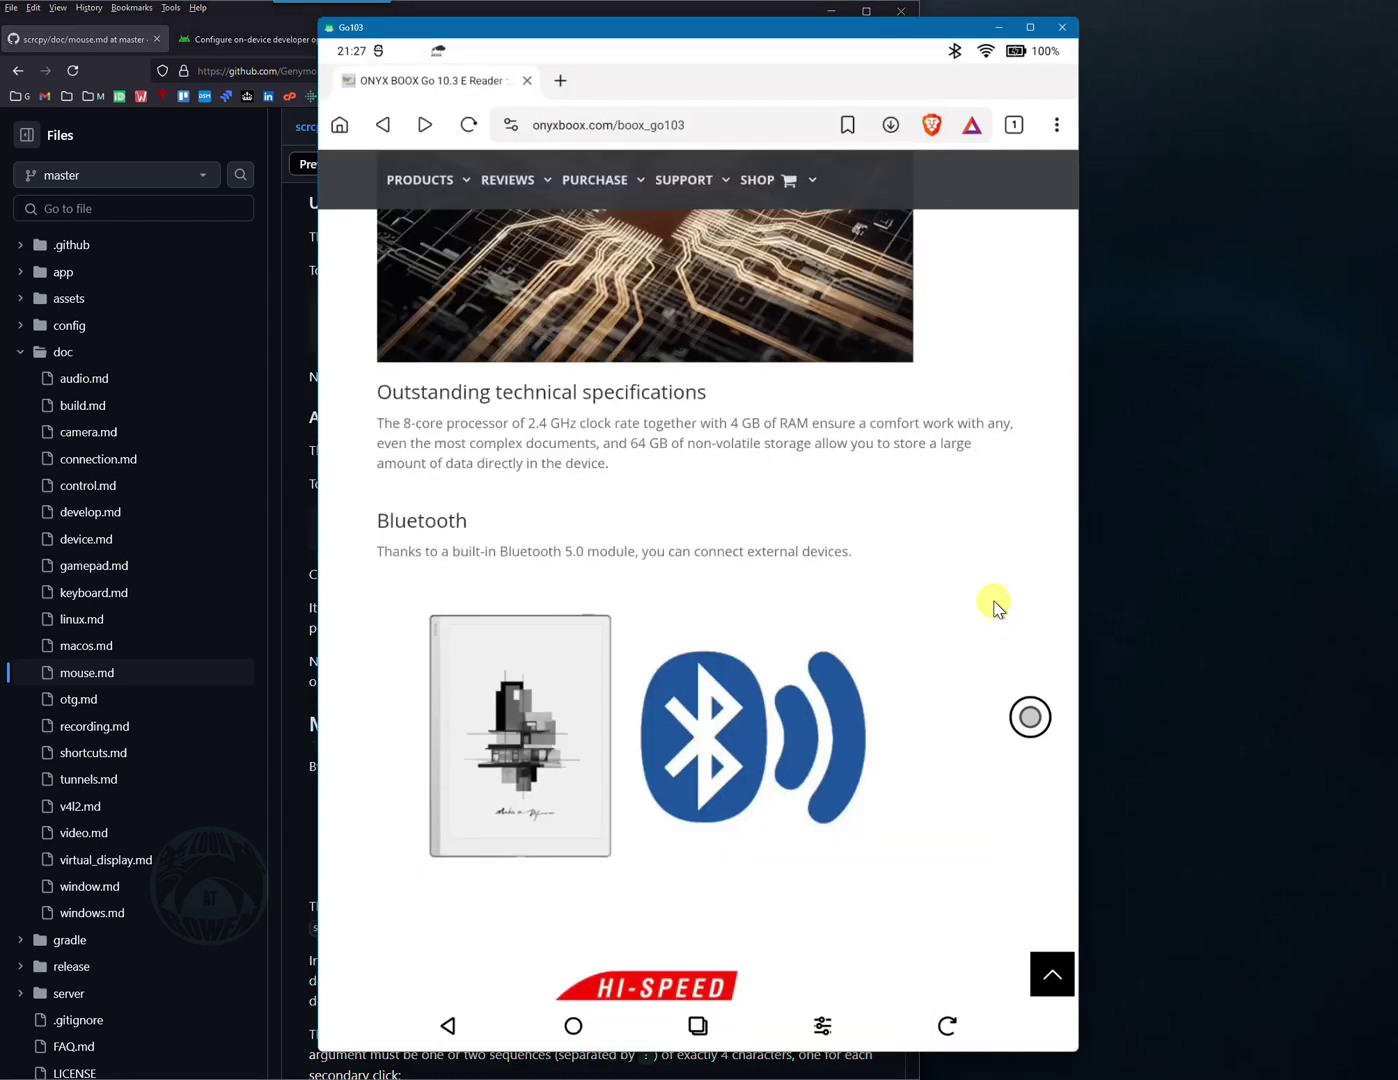